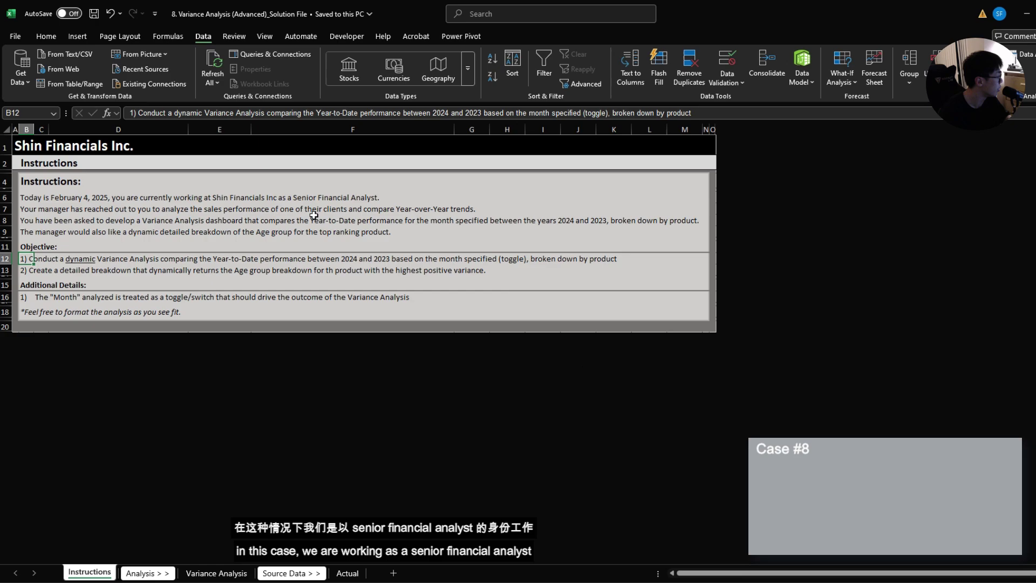
Step: Read the case background, both objectives and the month toggle requirement on the Instructions sheet
left_click(277, 196)
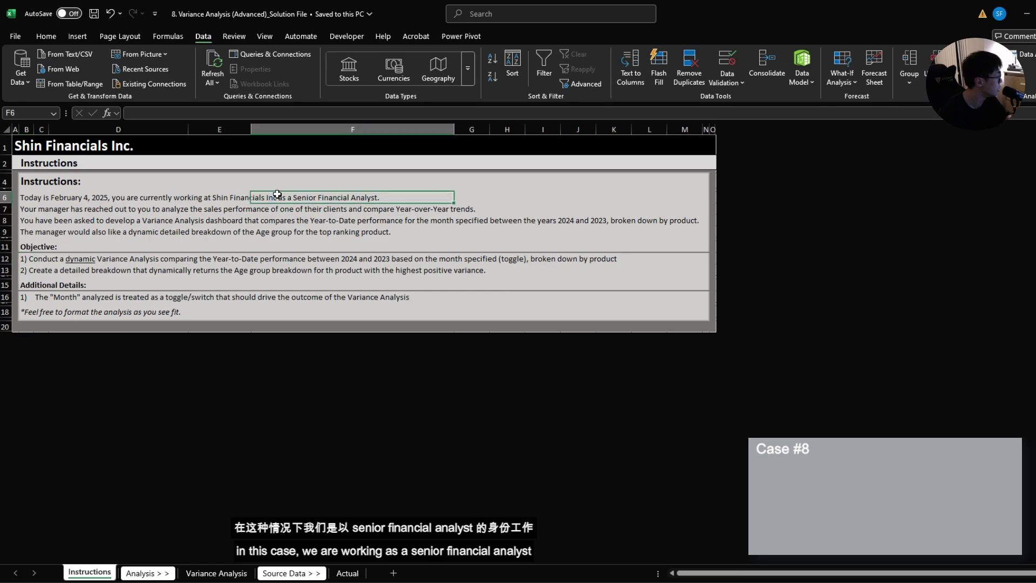
left_click(33, 210)
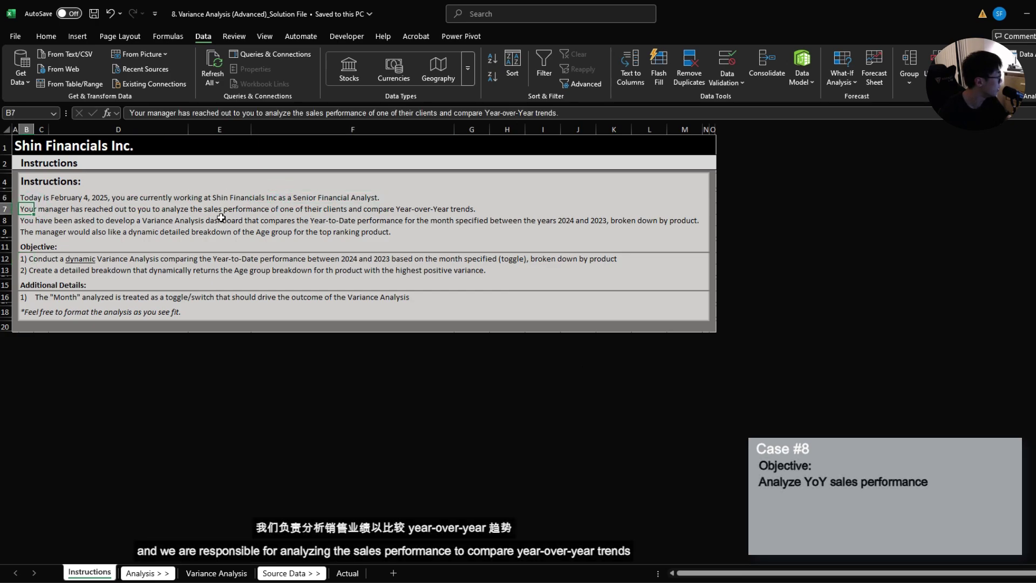
left_click(382, 214)
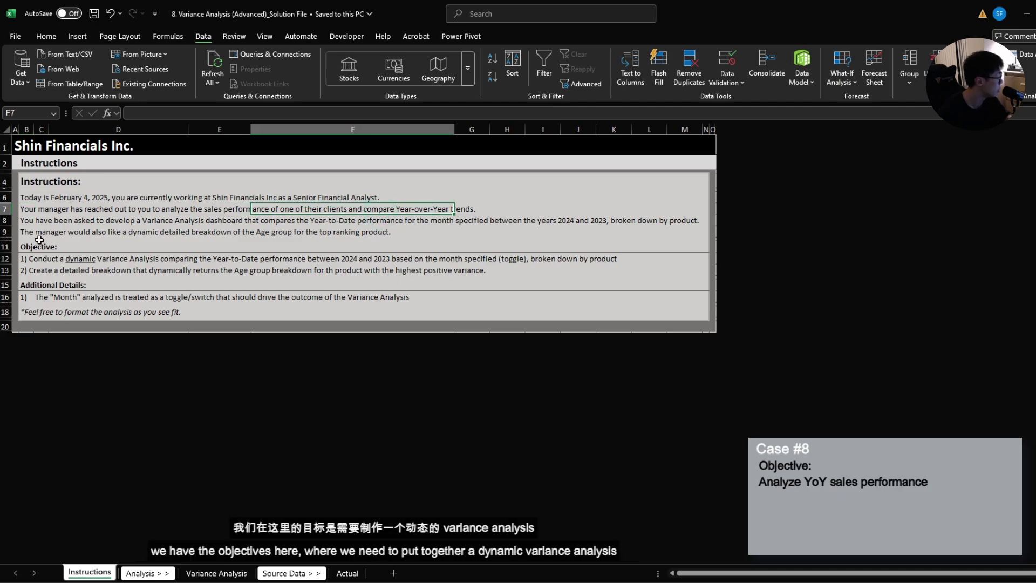
left_click(30, 258)
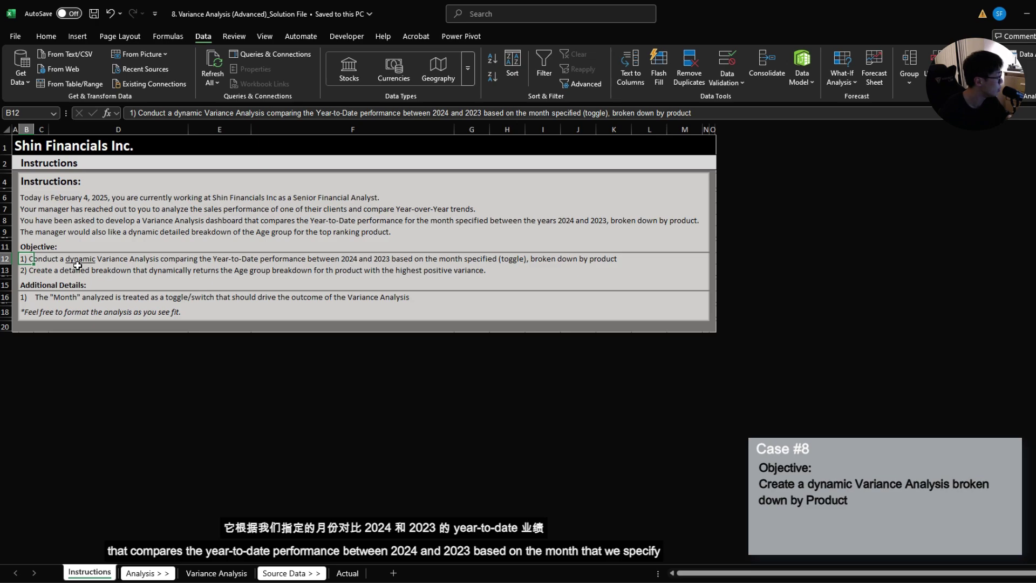
left_click(458, 260)
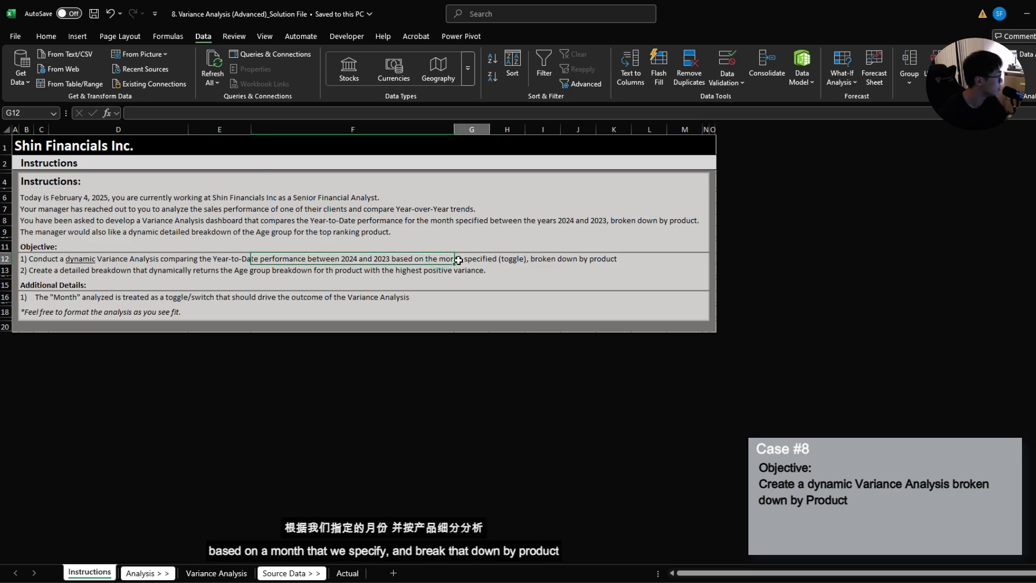
left_click_drag(541, 259, 621, 260)
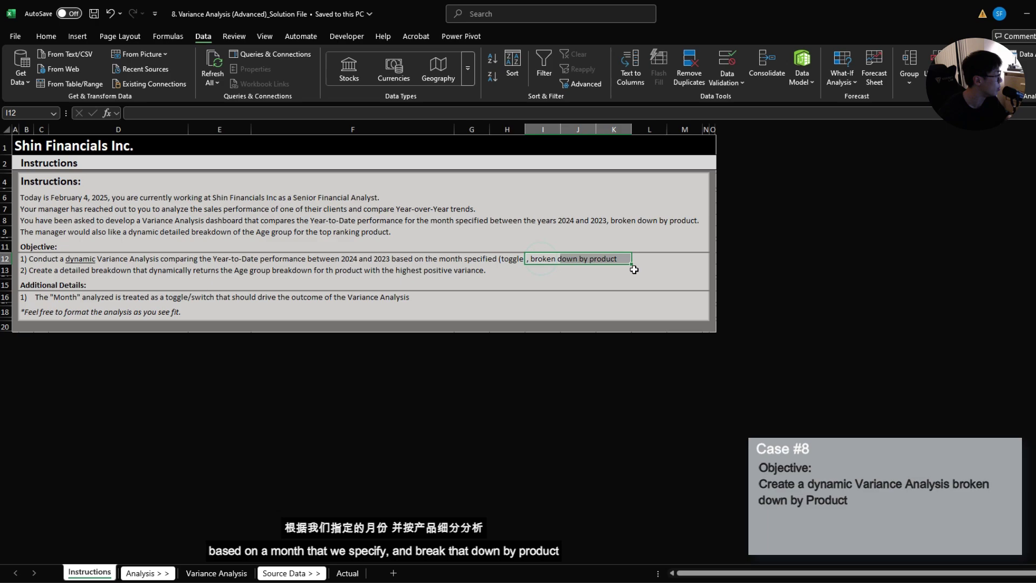
left_click(26, 271)
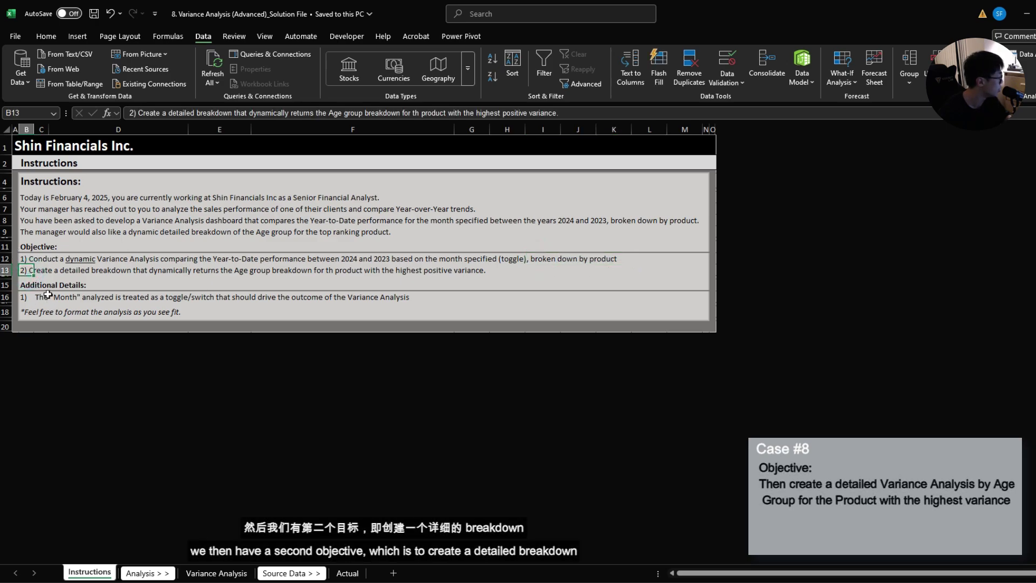
left_click(181, 270)
left_click(264, 272)
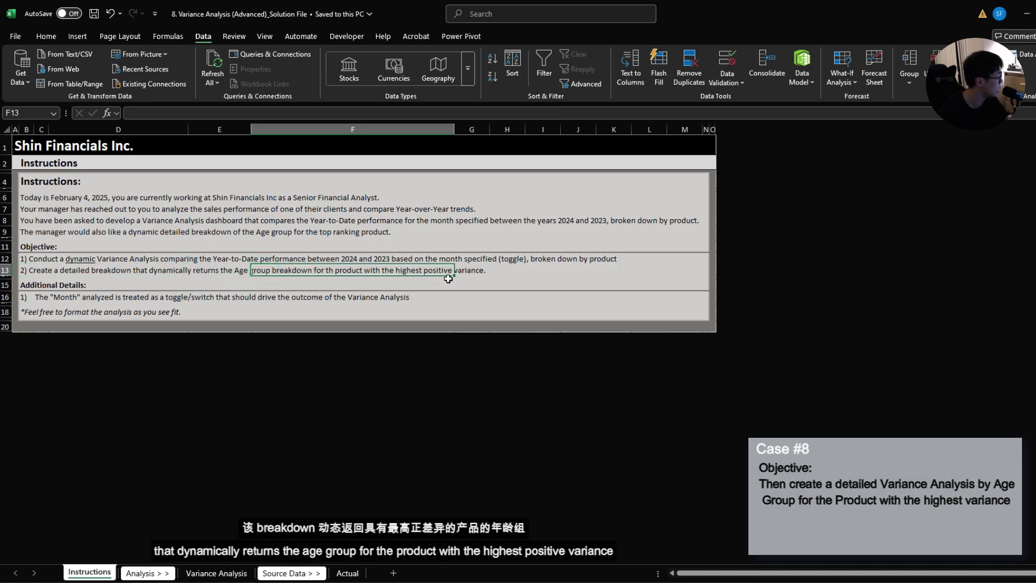
left_click(31, 258)
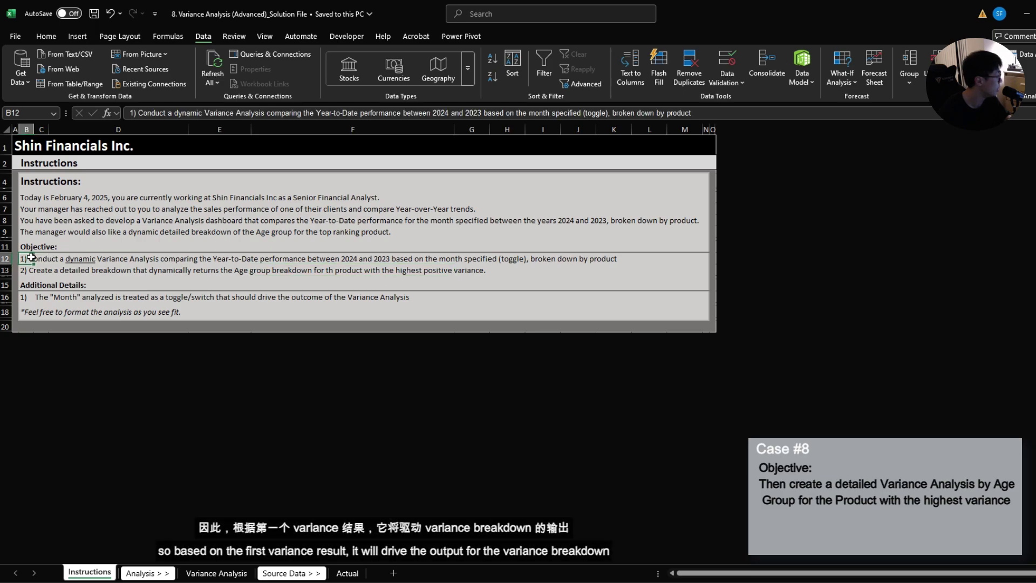
left_click_drag(31, 258, 626, 259)
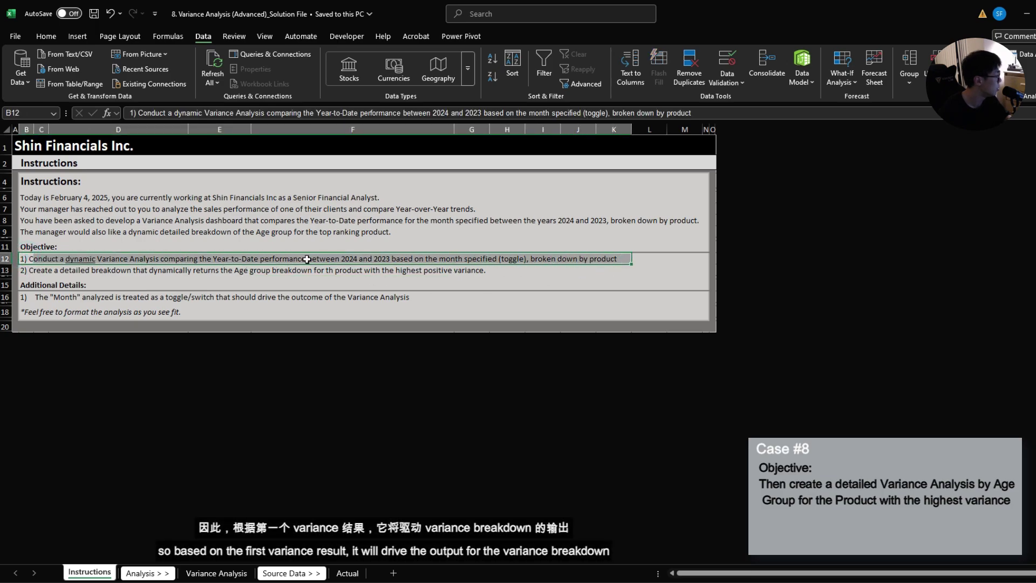
left_click_drag(21, 270, 481, 274)
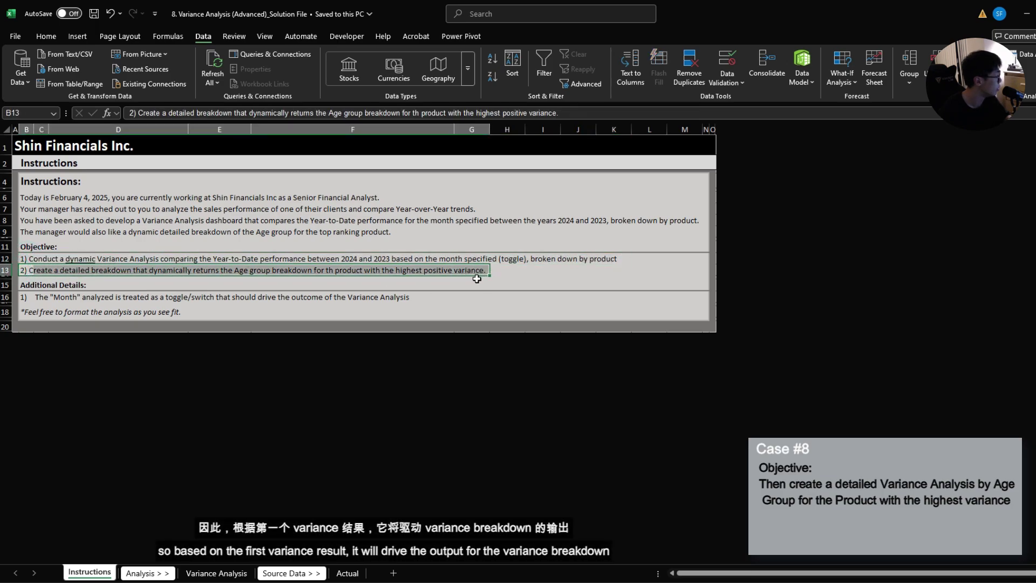
left_click(27, 298)
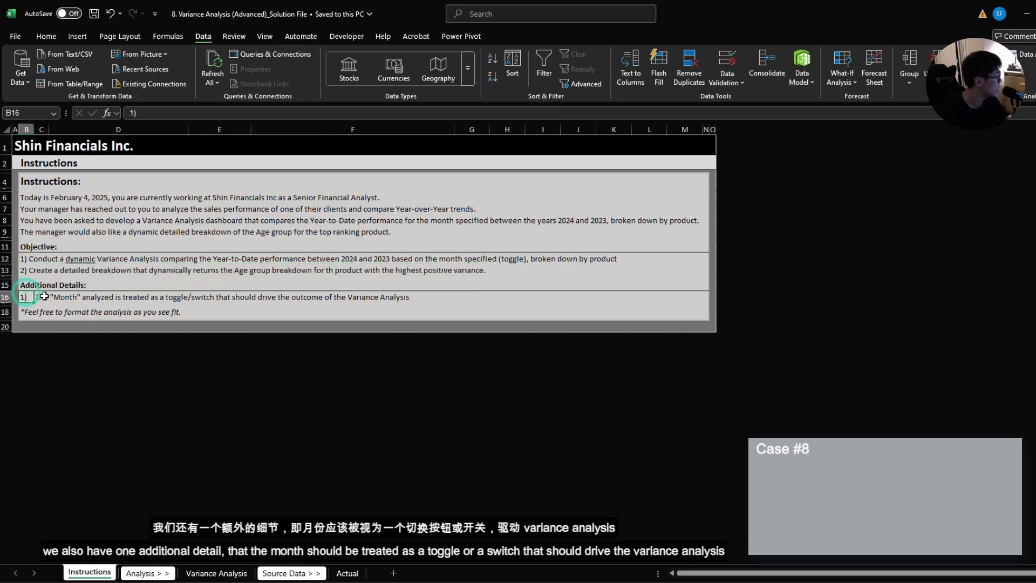
left_click(45, 299)
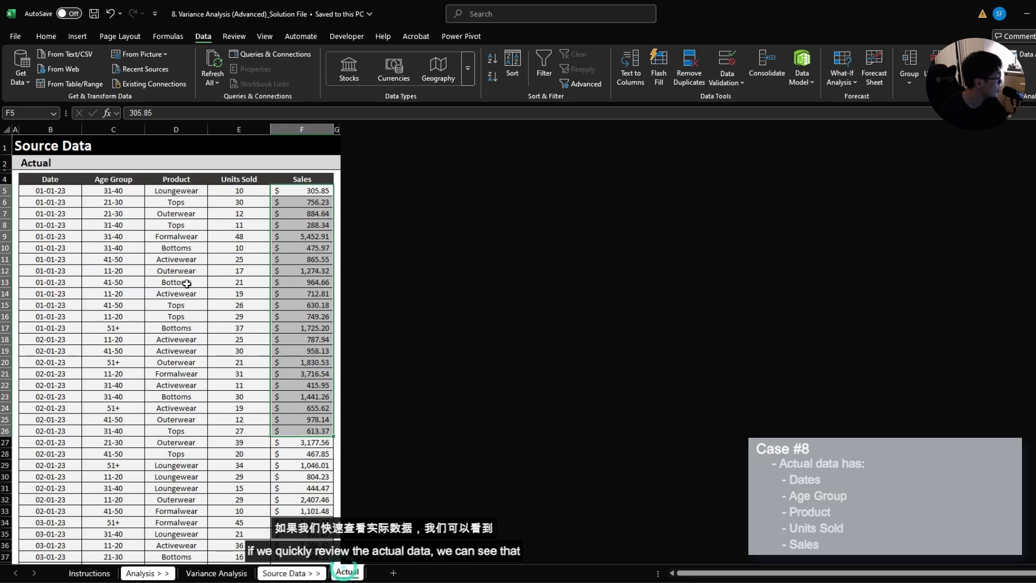
Step: Examine the Date, Age Group, Product, Units Sold and Sales columns of the source data on the Actual sheet
left_click(155, 225)
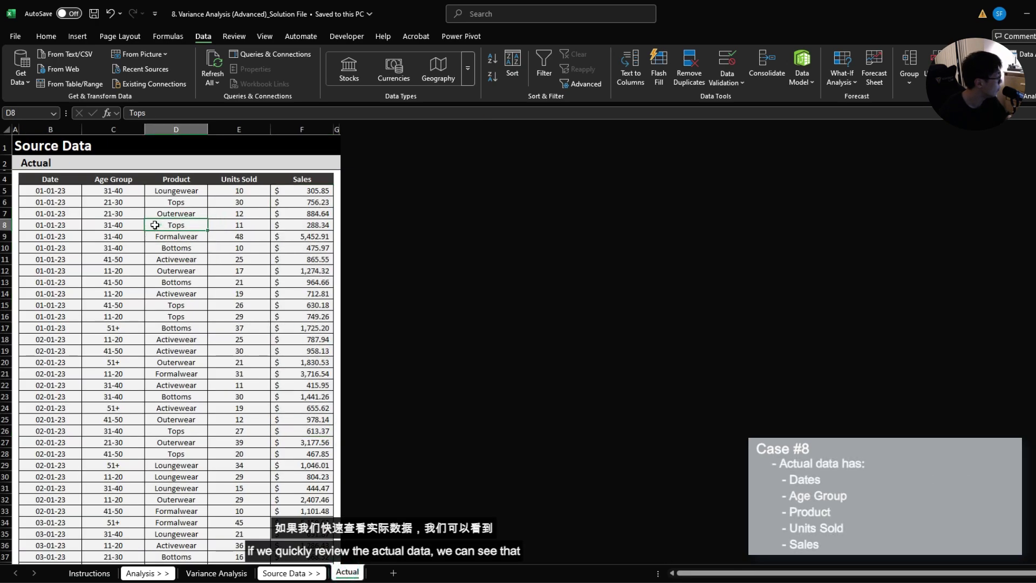
left_click(51, 177)
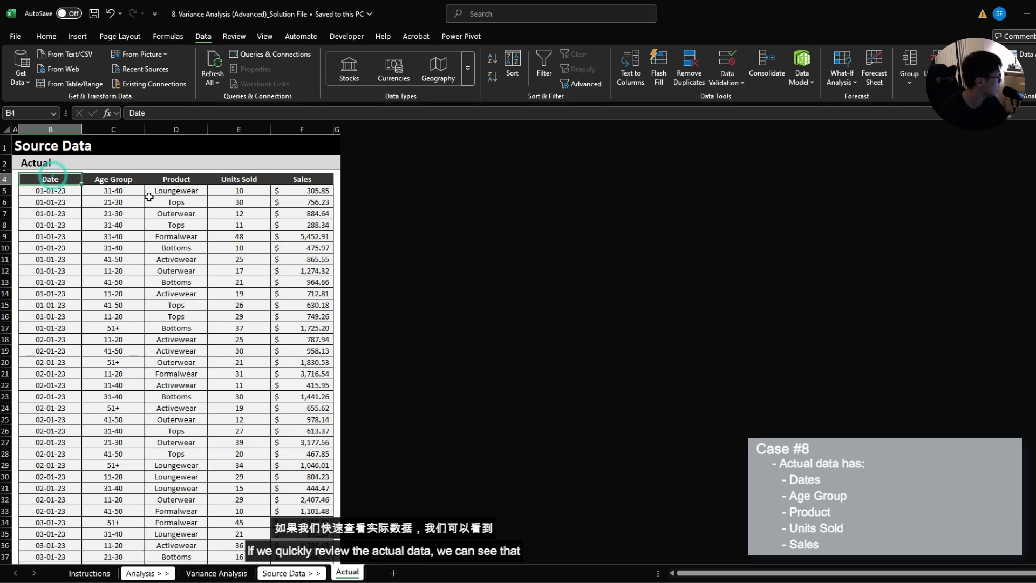
left_click_drag(58, 180, 63, 306)
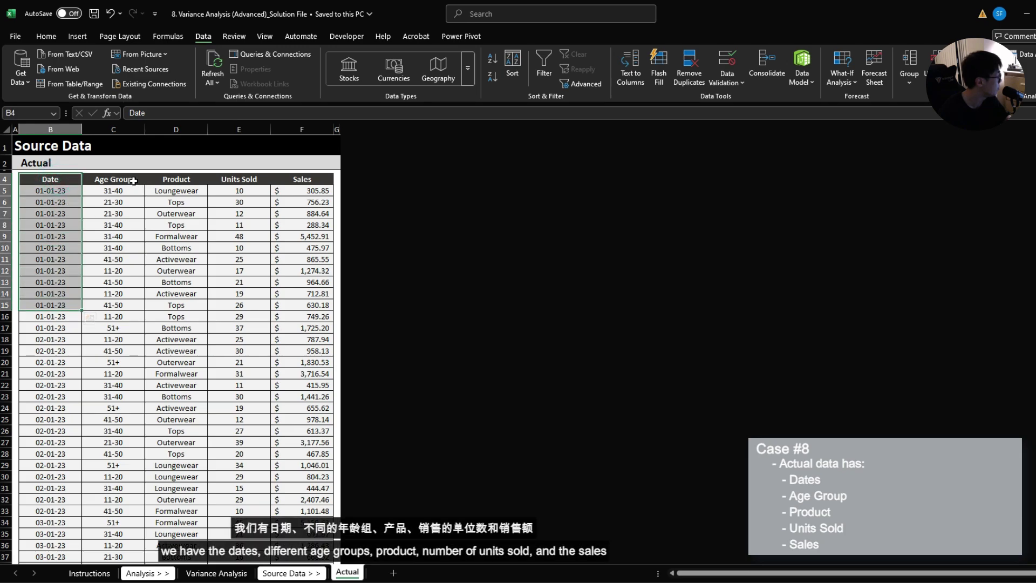
left_click_drag(127, 180, 123, 296)
left_click_drag(175, 179, 178, 294)
left_click_drag(239, 180, 233, 295)
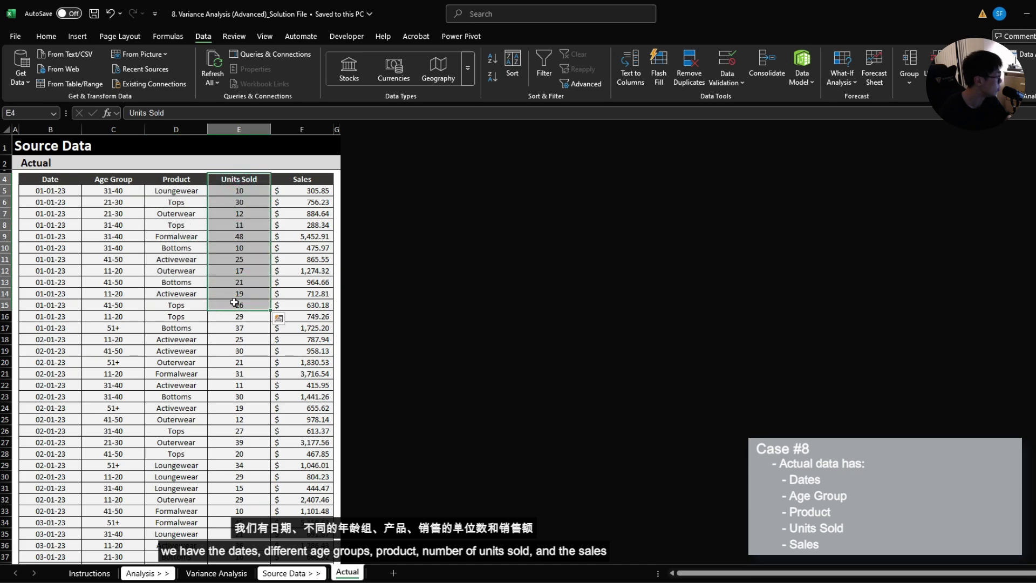
left_click_drag(316, 179, 317, 346)
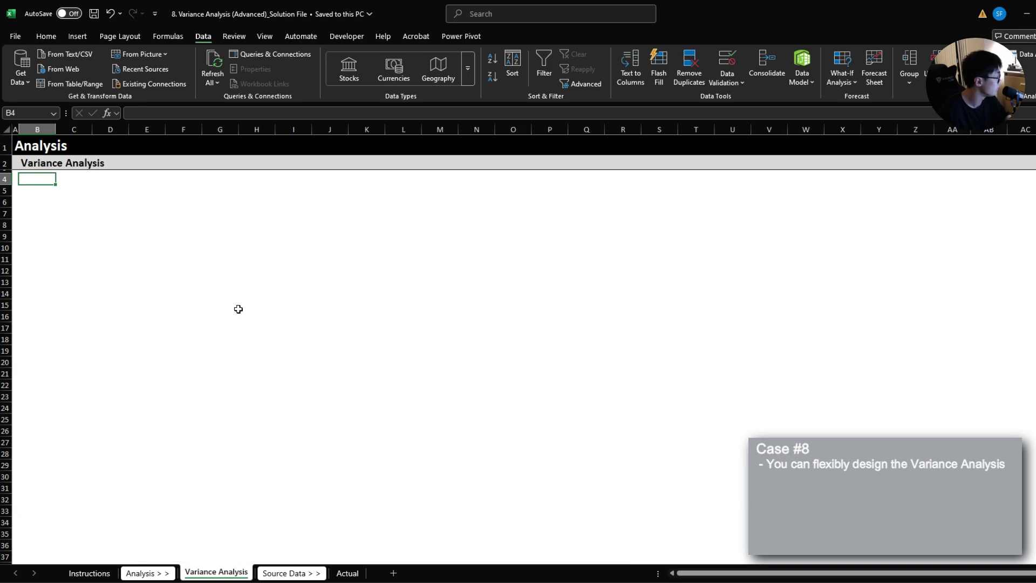
Step: Recheck the Instructions sheet for the breakdowns that the two variance objectives require
left_click(89, 572)
left_click(41, 259)
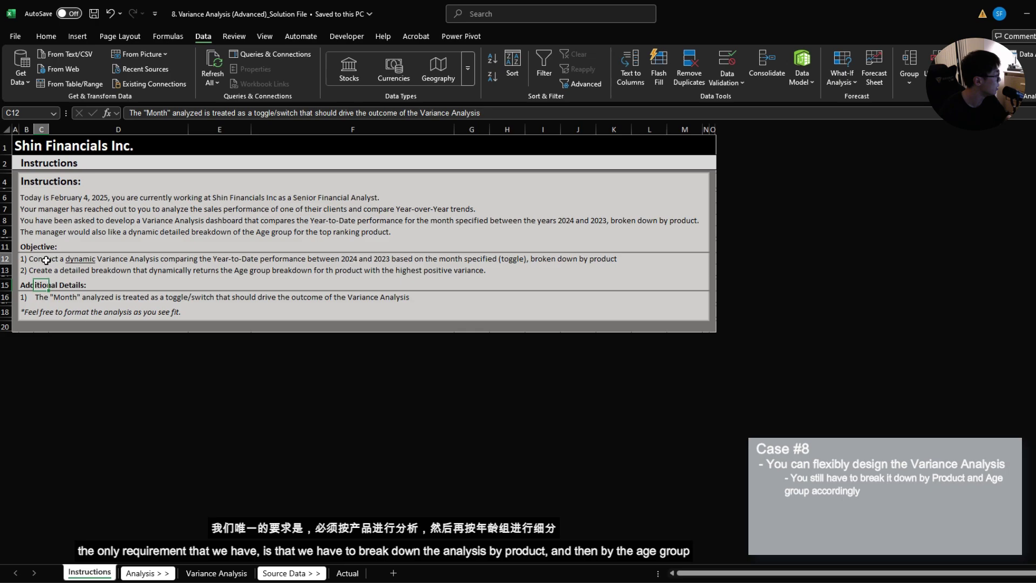
left_click(591, 261)
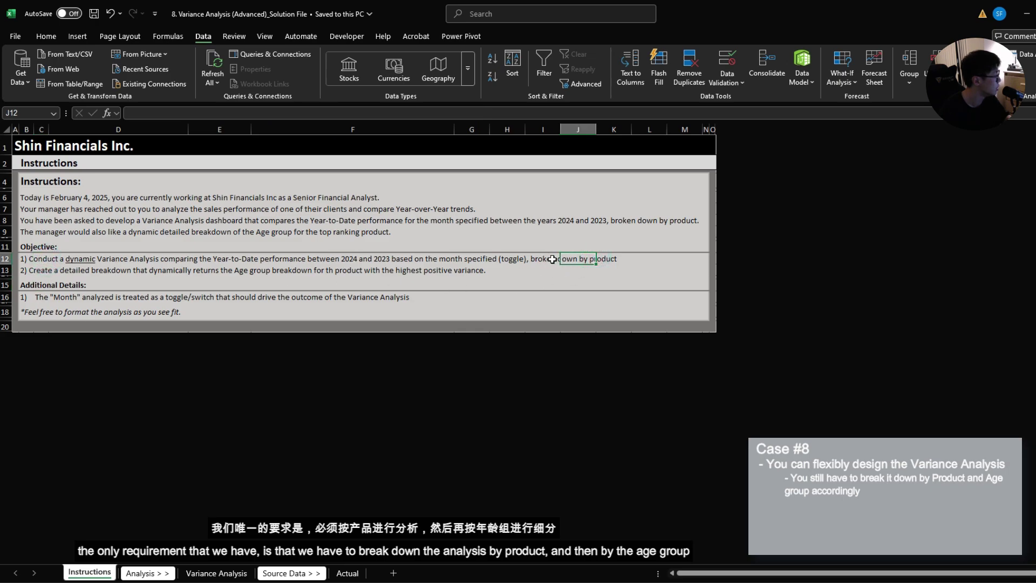
left_click_drag(547, 260, 616, 260)
left_click_drag(35, 269, 158, 276)
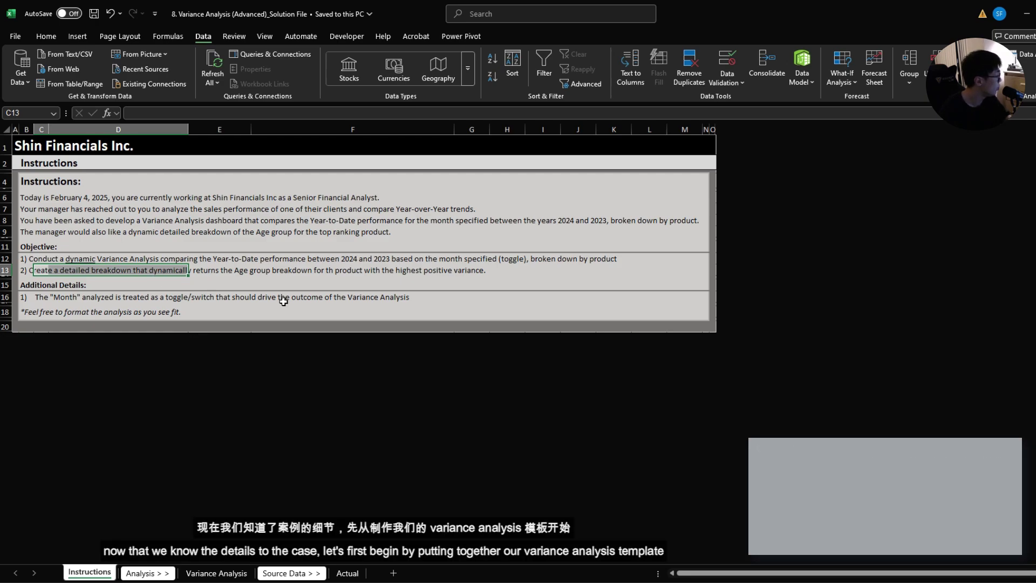
Step: Enter the label "Month Switch:" in cell B4 of the Variance Analysis sheet and fit column B to its width
left_click(217, 573)
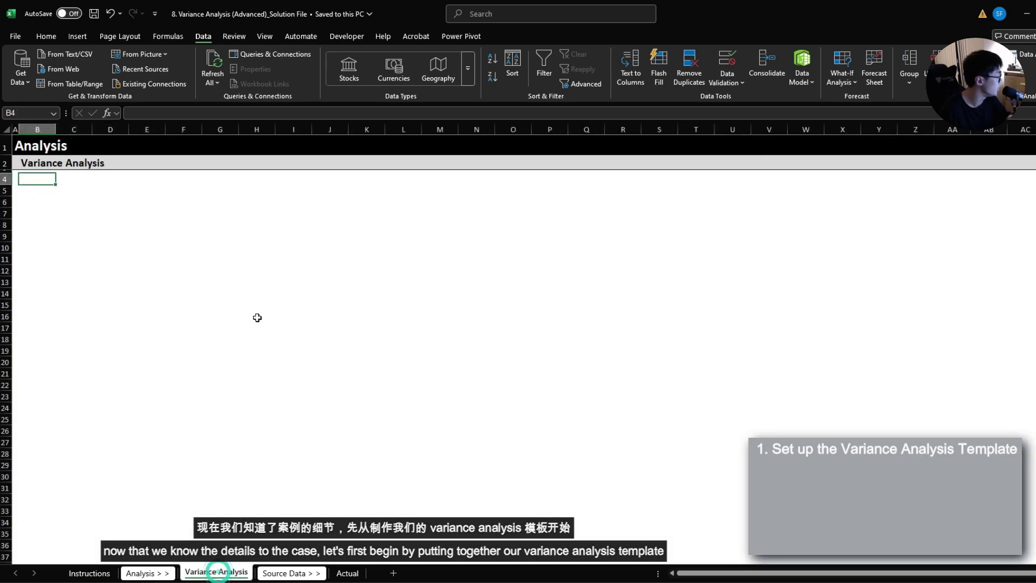
left_click(33, 192)
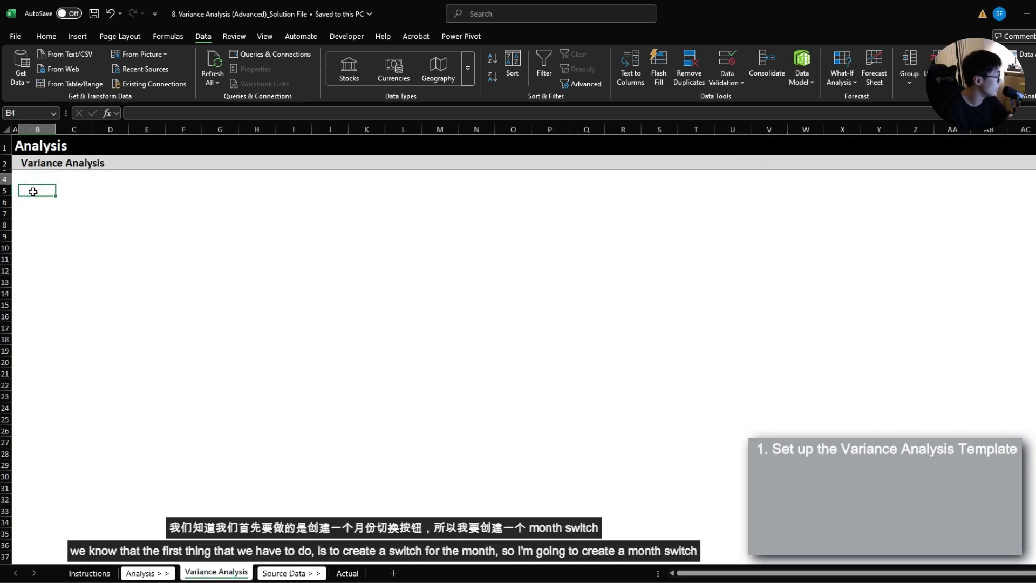
key("Up")
left_click(89, 573)
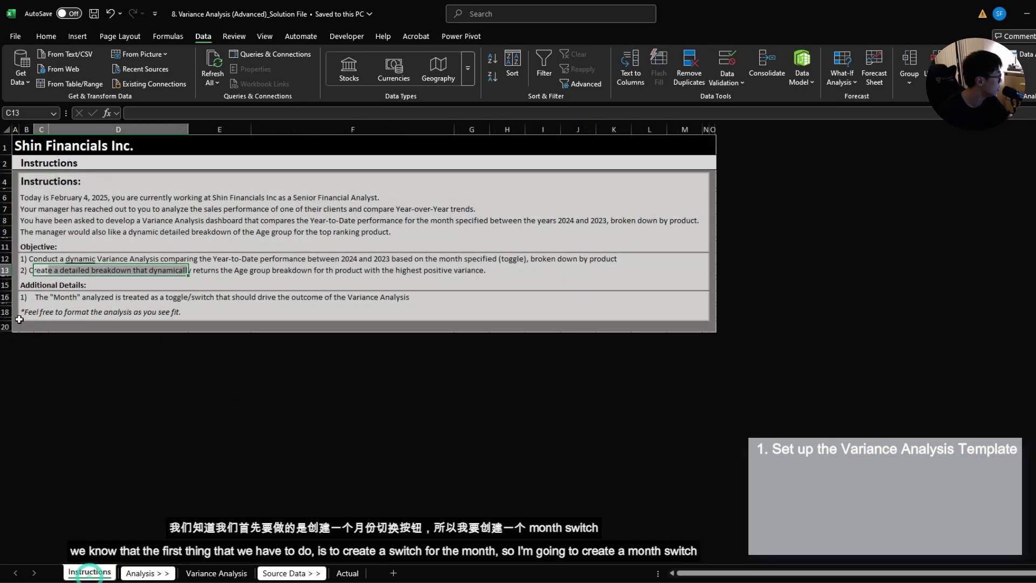
left_click_drag(31, 296, 359, 297)
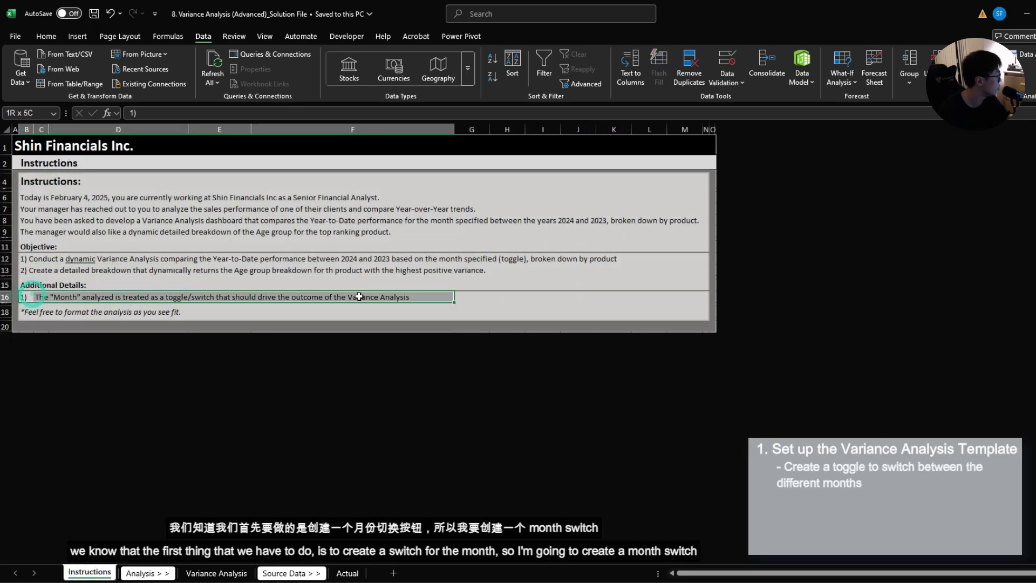
left_click(239, 571)
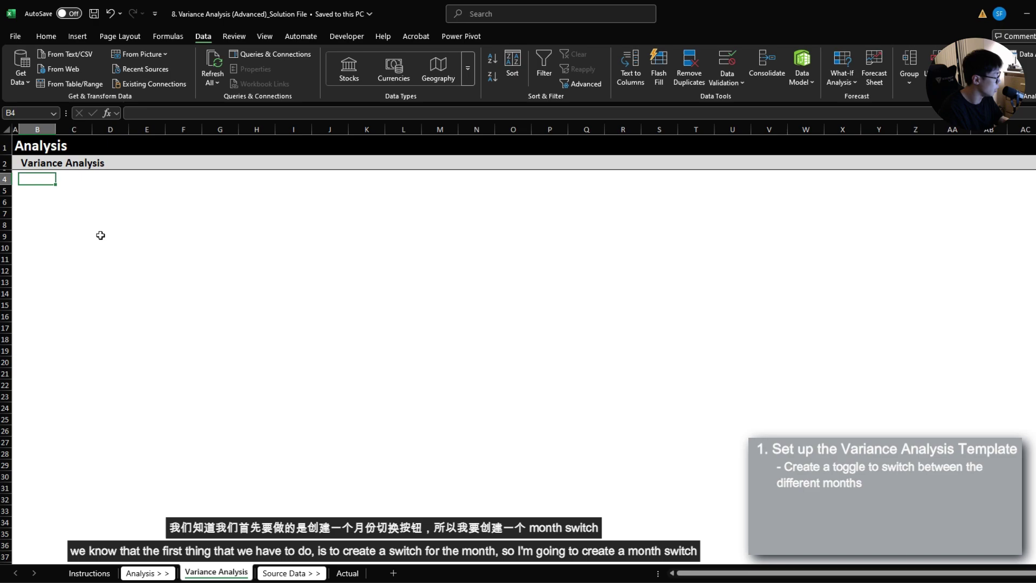
type("Month Switch:")
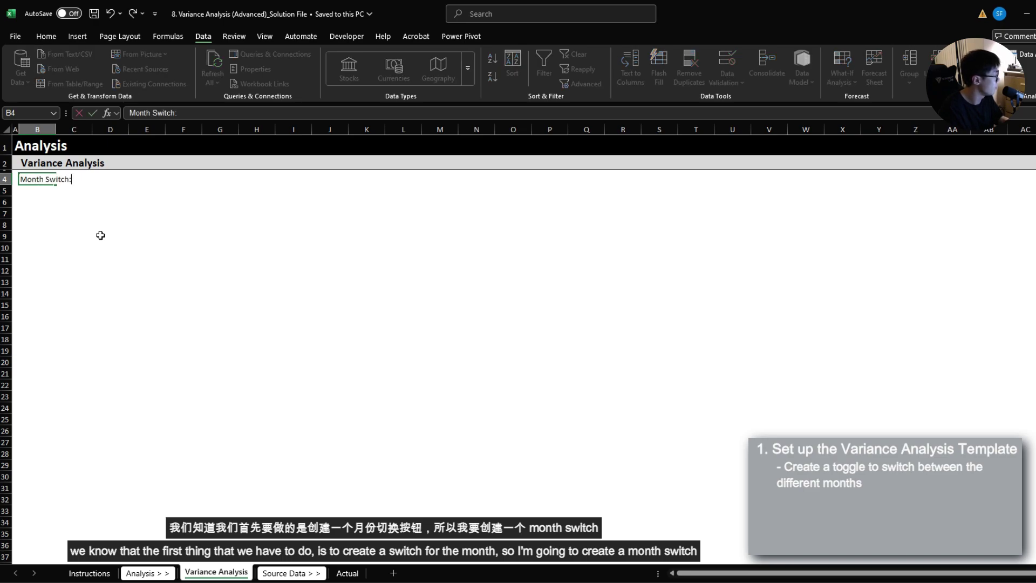
key("ctrl+Return")
double_click(55, 130)
Step: Add a data validation list with the values 1,2,3,4,5,6,7,8,9,10,11,12 to cell C4 and choose 8 as the month
left_click(93, 179)
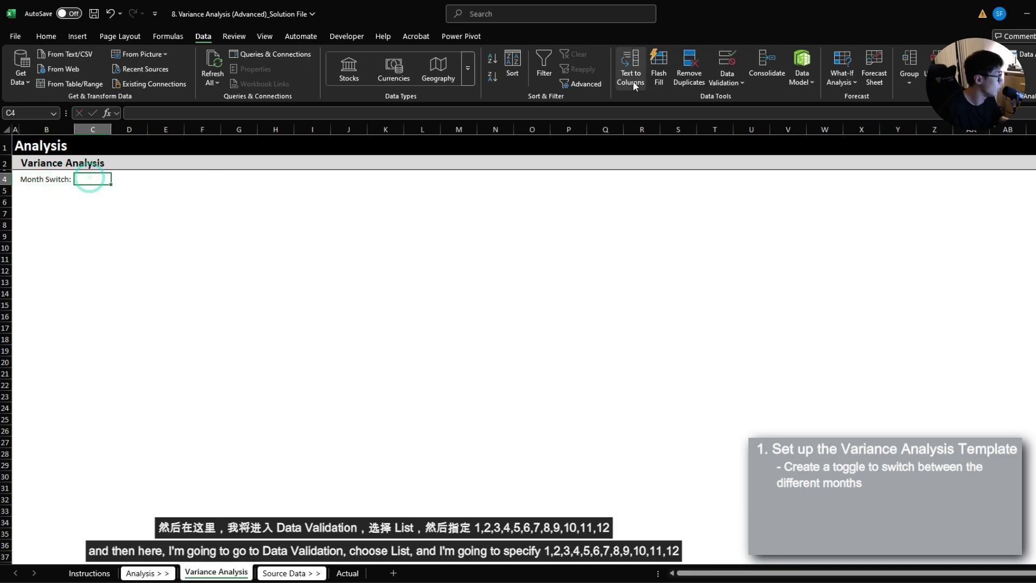
left_click(723, 85)
left_click(744, 101)
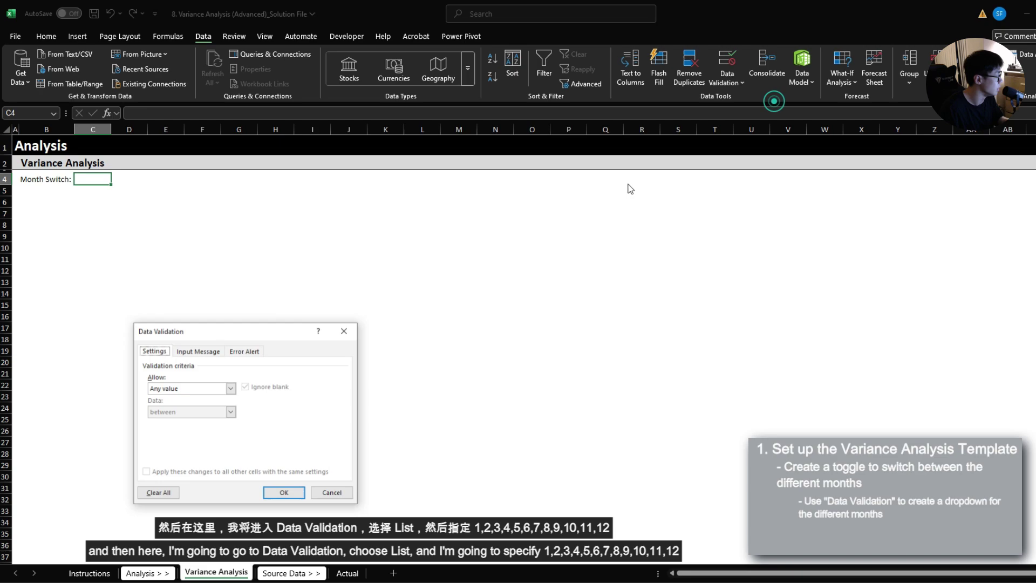
left_click(182, 386)
left_click(178, 421)
left_click(205, 434)
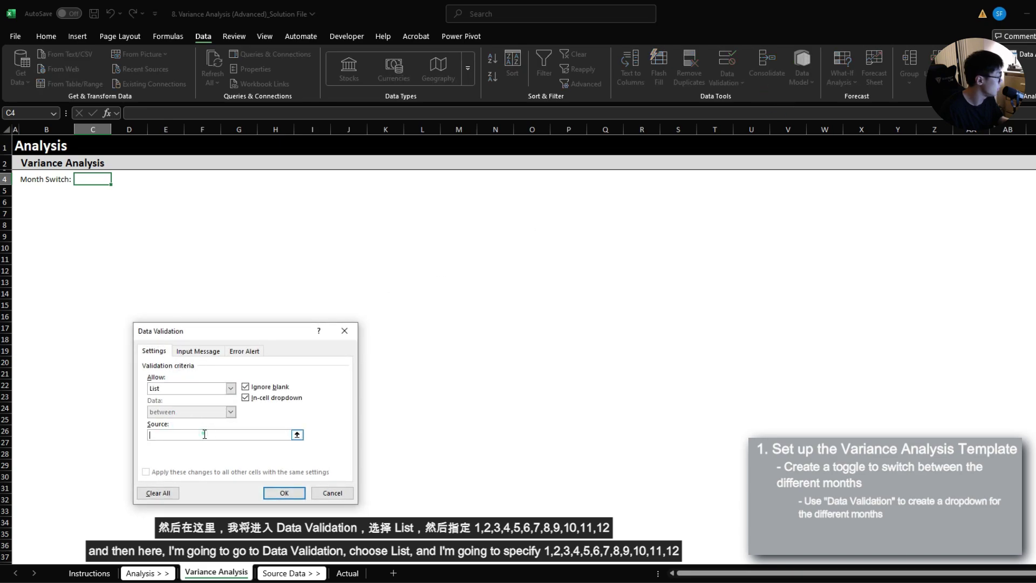
type("1,2,3,4,5,6,7,")
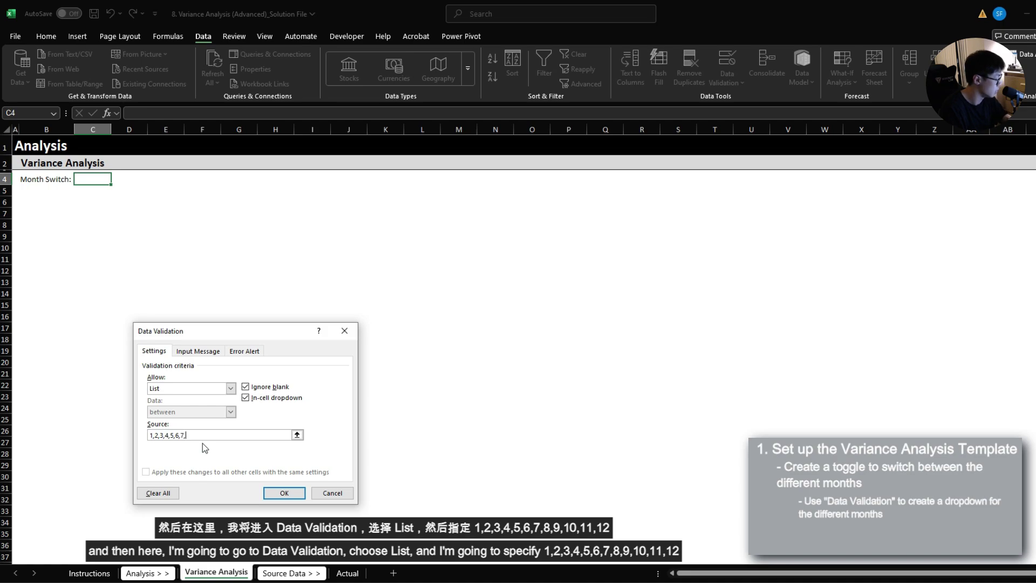
type("8,9,10,11,1")
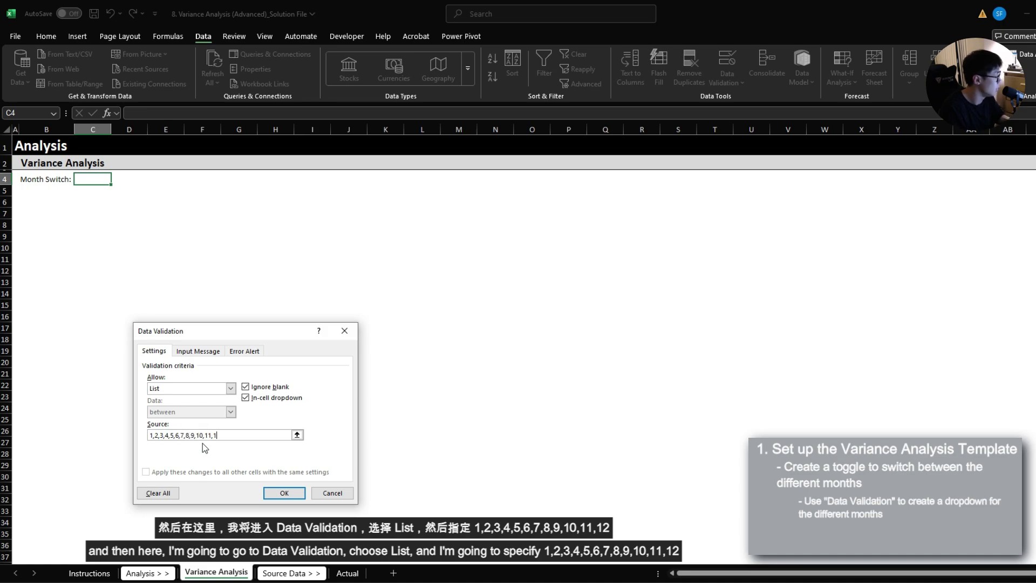
type("2")
key("Return")
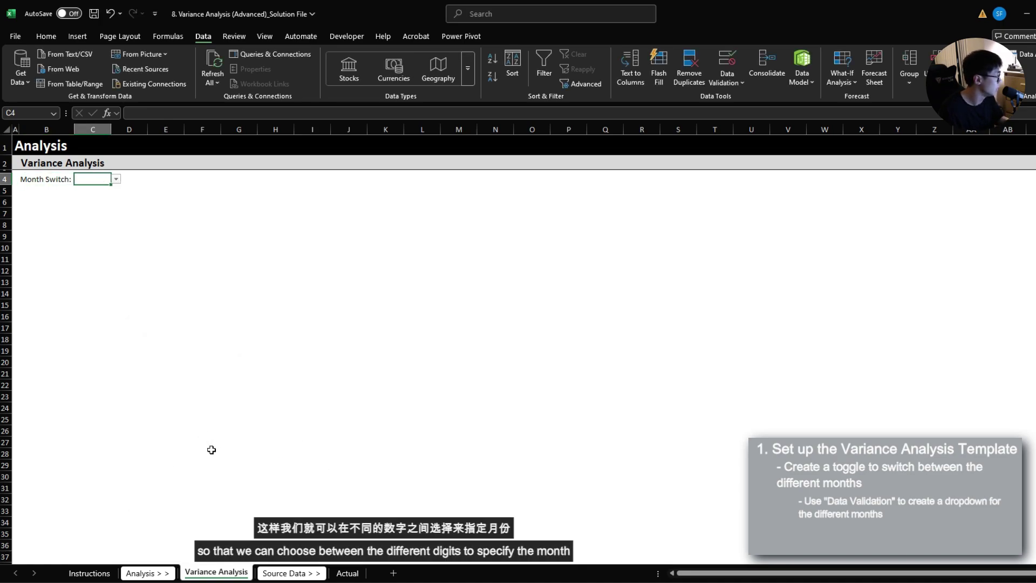
left_click(116, 179)
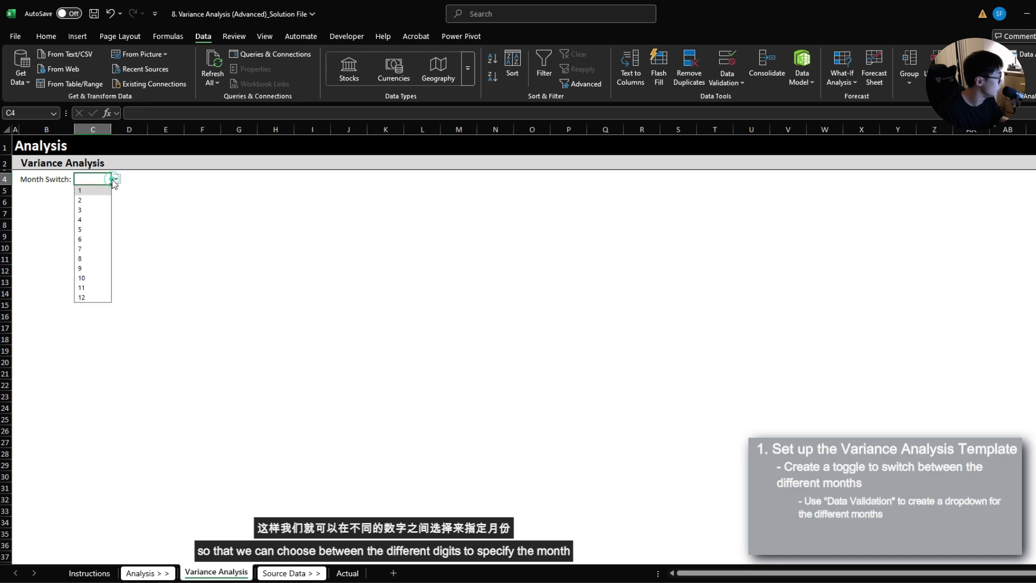
left_click(91, 258)
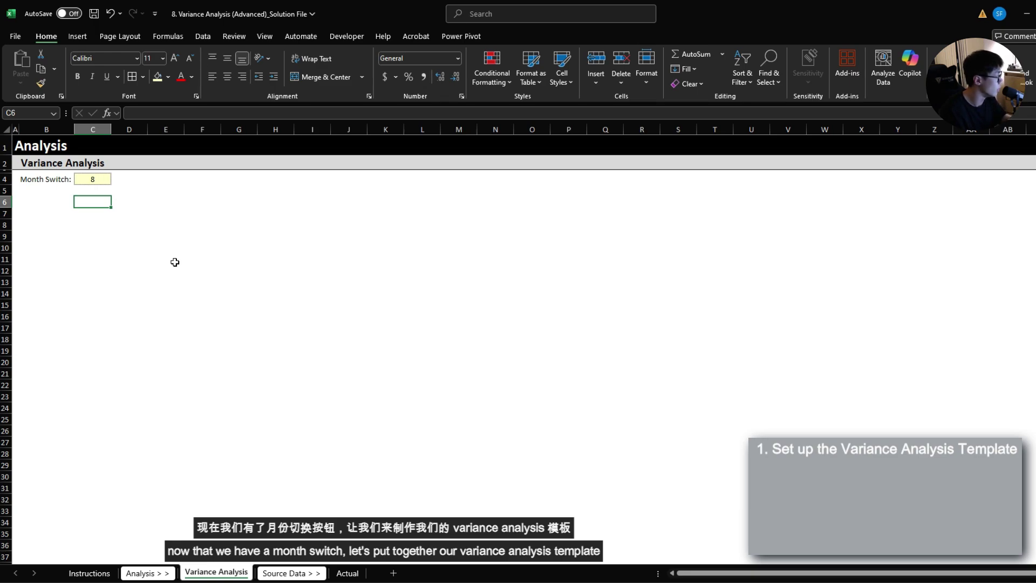
Step: Enter the headers Product, 2024, 2023 and Variance in cells B6 to E6
key("Left")
key("ctrl+s")
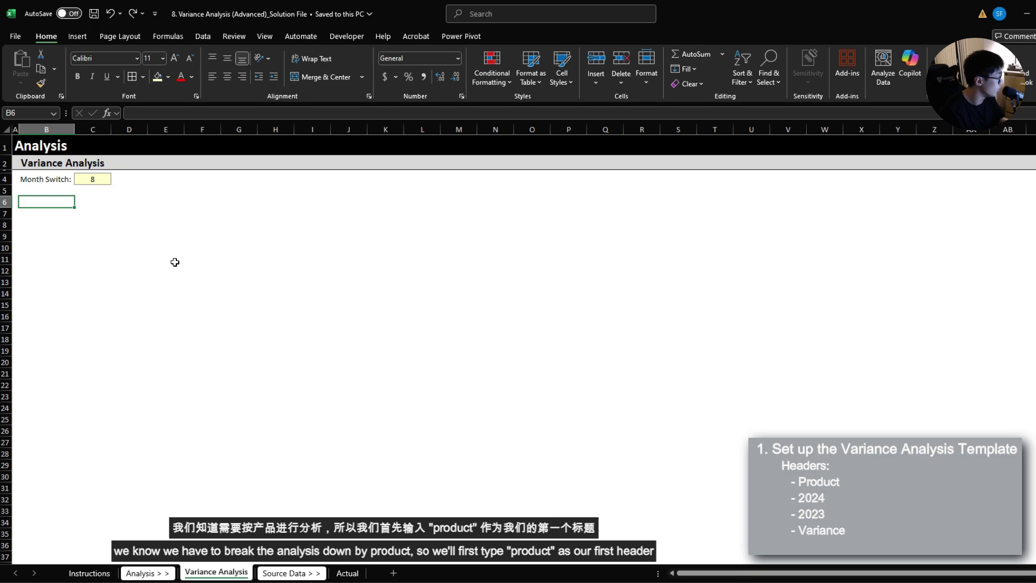
type("Product")
key("Tab")
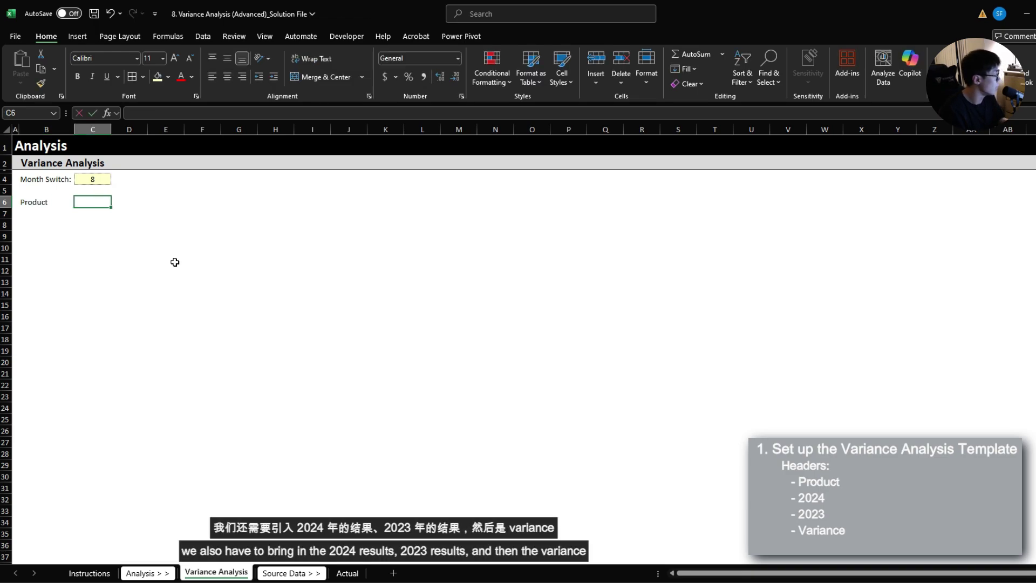
type("2024")
key("Tab")
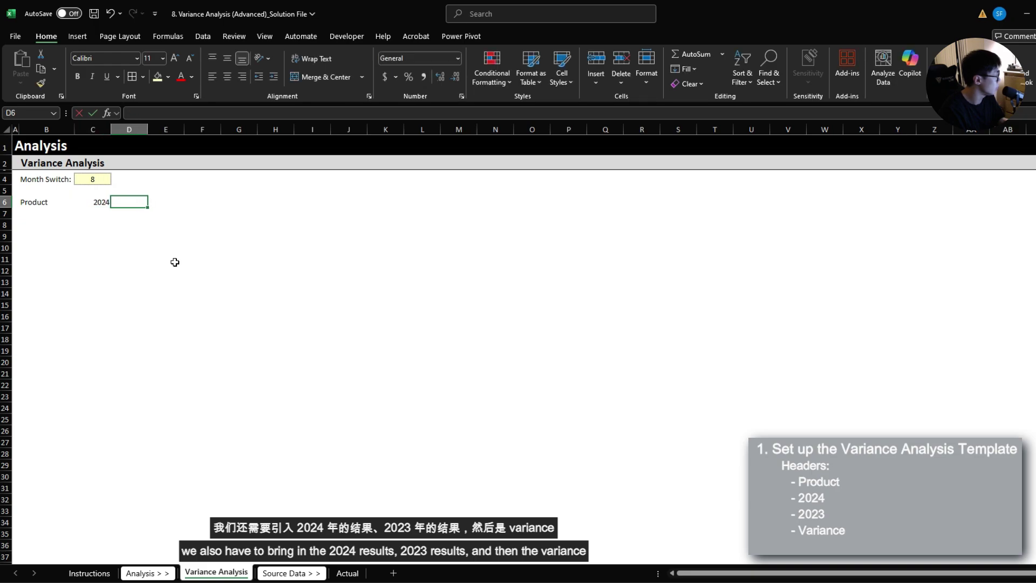
type("2023")
key("Tab")
type("V")
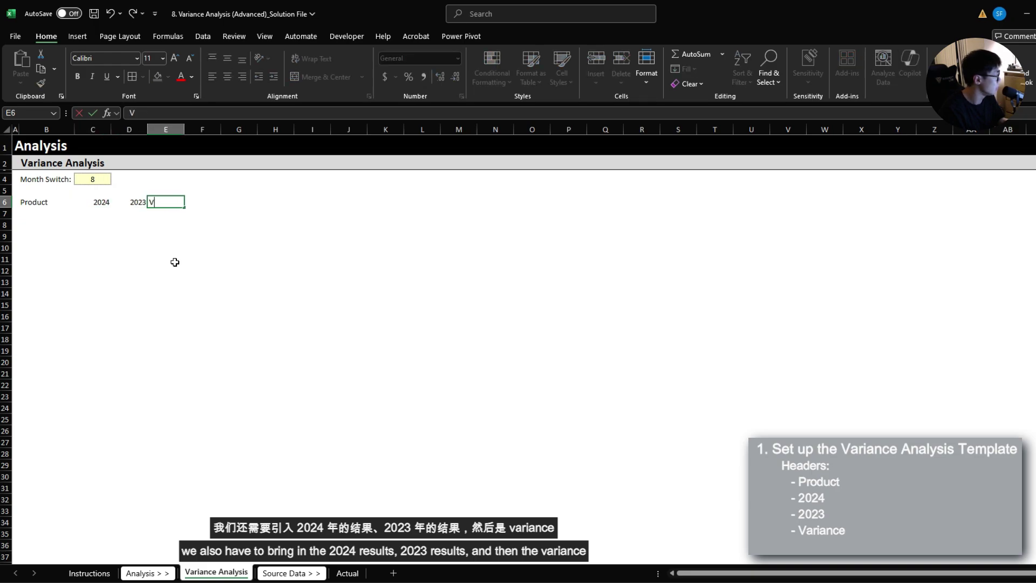
type("ariance")
key("Return")
Step: Format the header row B6:E6 with a dark blue fill and bold, white, centred text
key("ctrl+shift+Right")
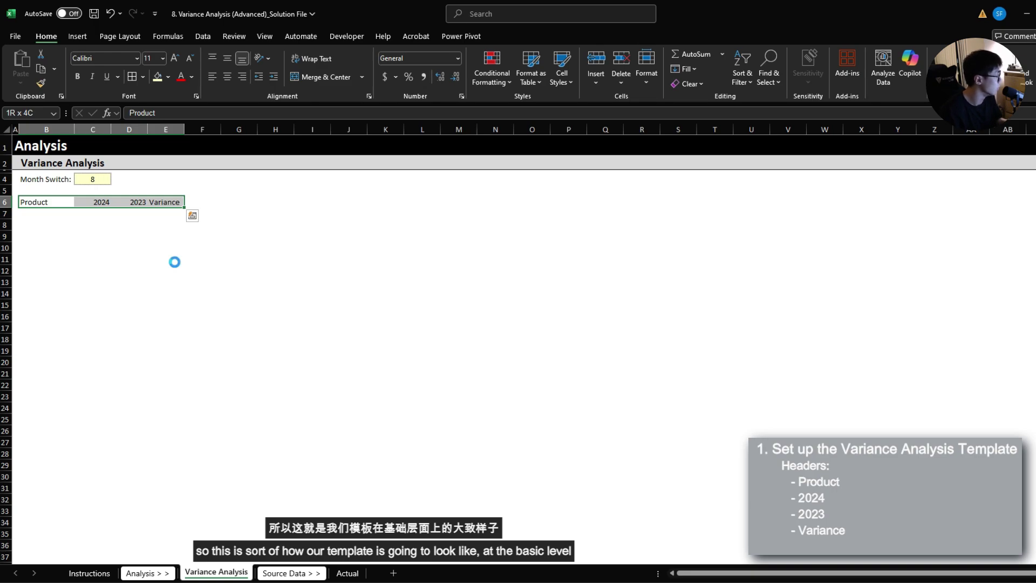
scroll(174, 261, "up", 3)
left_click(61, 233)
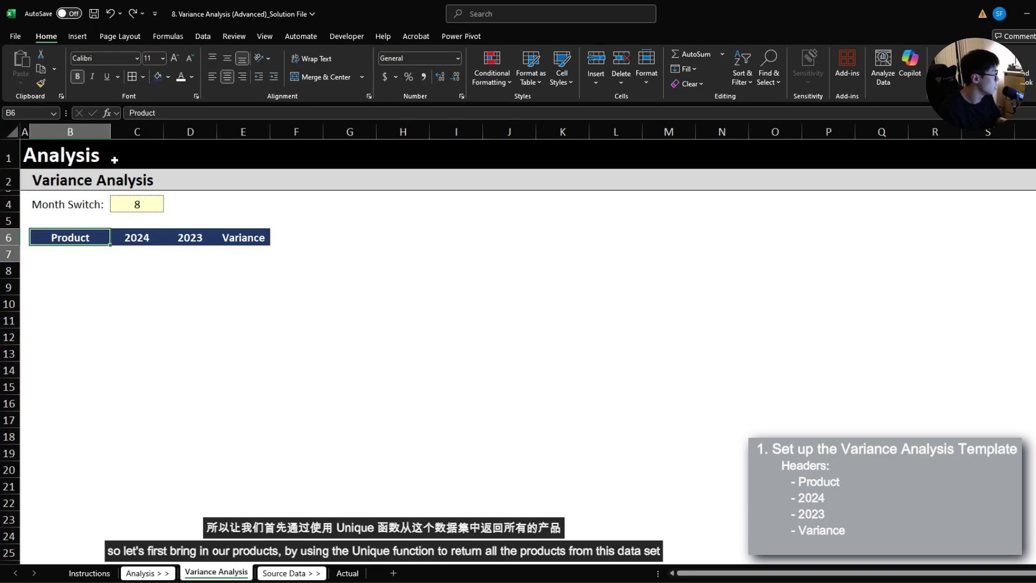
Step: Insert two rows above the header row so that the headers move to row 8
key("shift+Down")
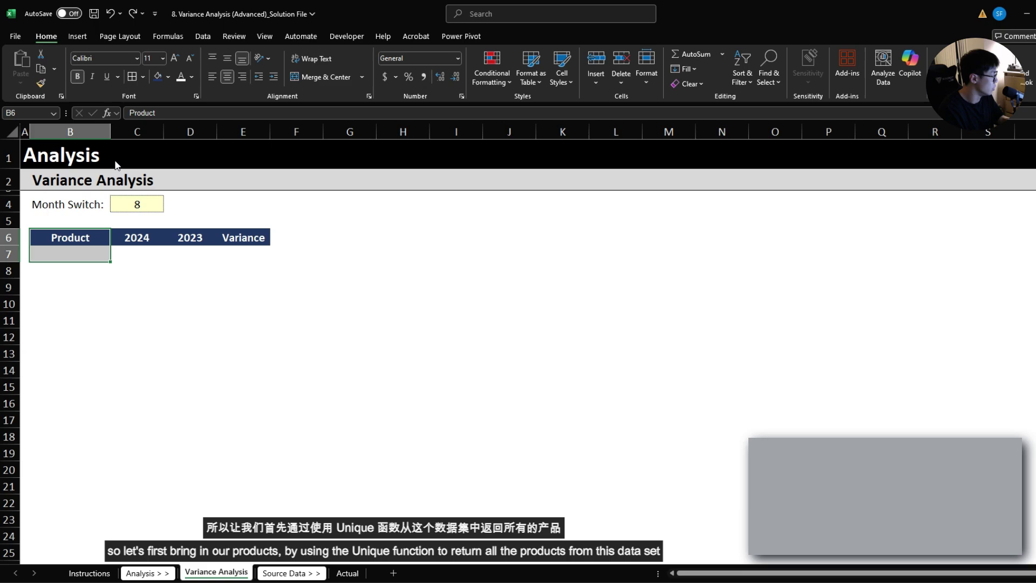
key("alt+h")
key("i")
key("r")
Step: List the distinct products below the Product header in B9 with =UNIQUE(Actual!$D$5:$D$8091)
key("Down")
key("Down")
key("Down")
type("=")
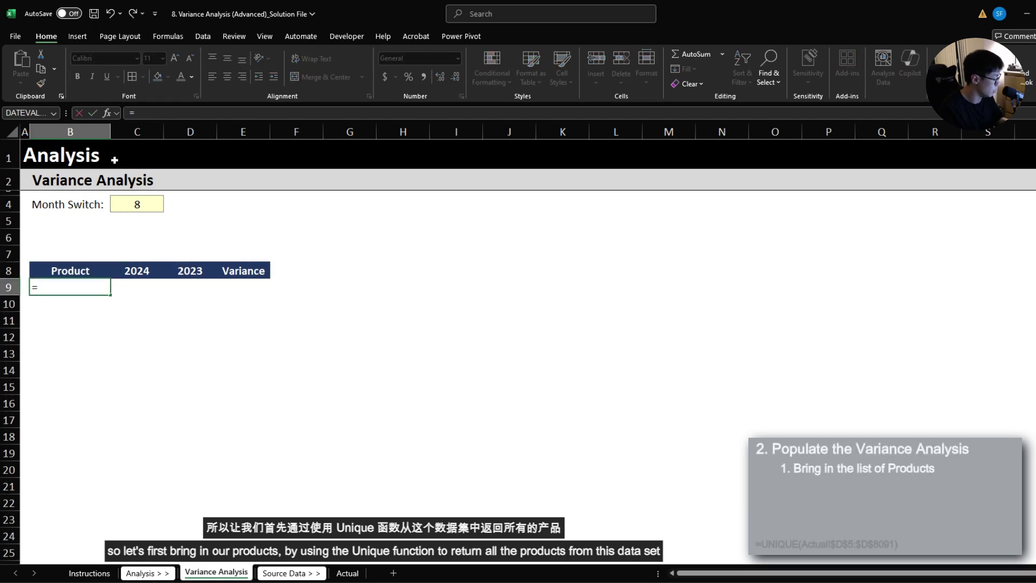
type("UNIQUE(")
key("ctrl+Page_Down")
key("ctrl+Page_Down")
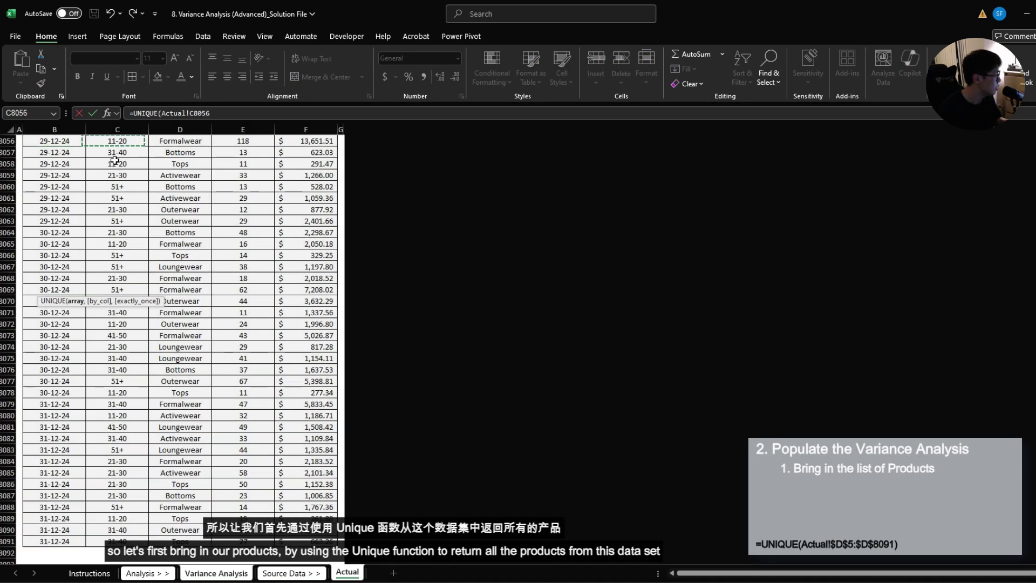
key("Right")
key("ctrl+Up")
key("Down")
key("ctrl+shift+Down")
key("F4")
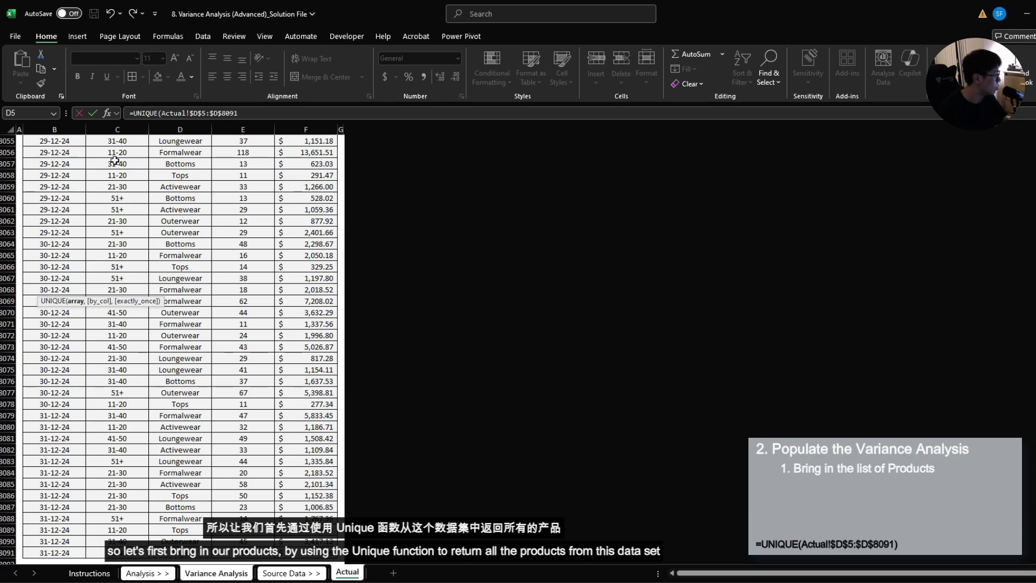
key("Return")
key("Up")
key("Right")
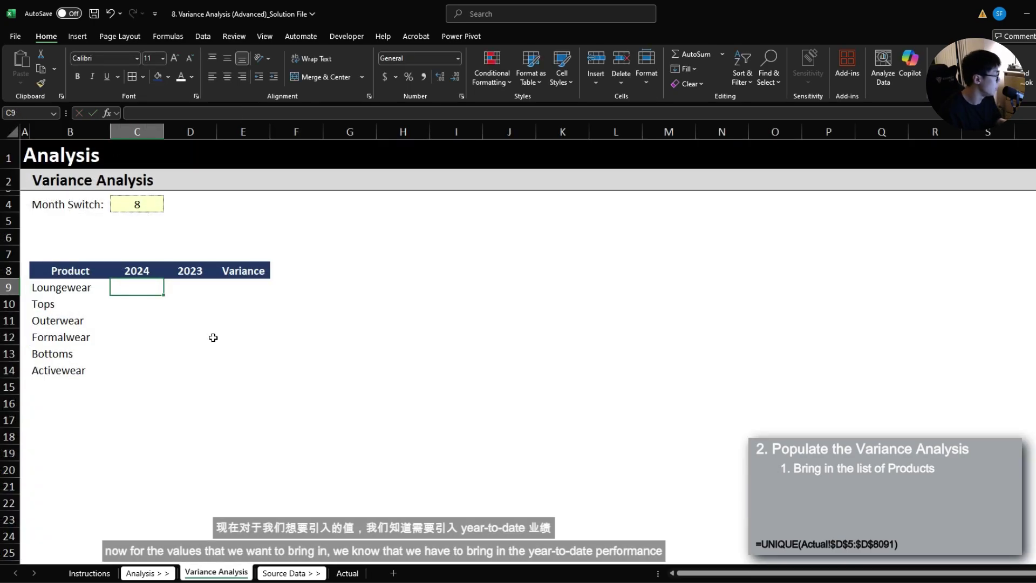
Step: Check the year-to-date requirement on the Instructions sheet against the month switch and the 2024 and 2023 columns
left_click_drag(146, 280, 192, 367)
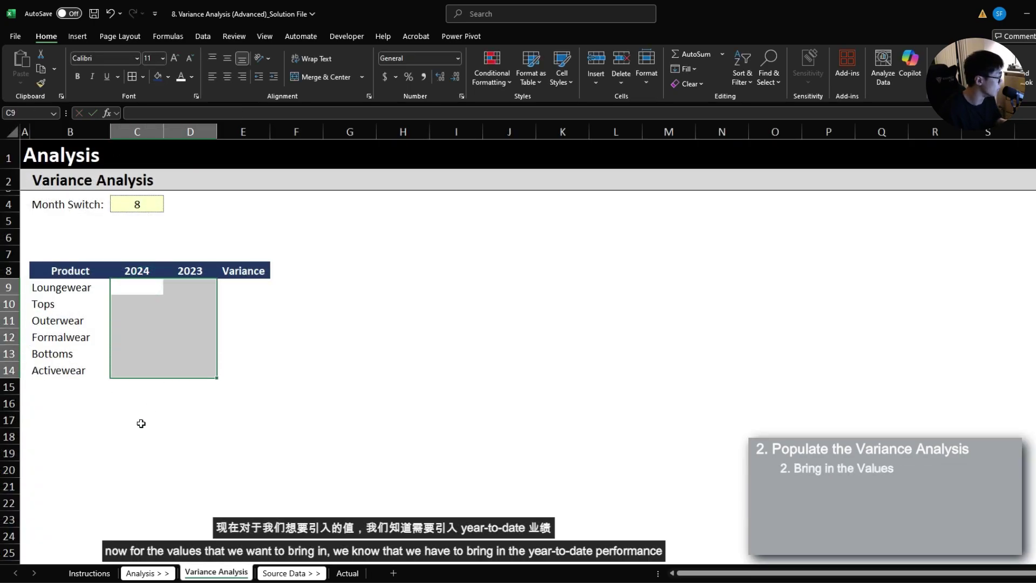
left_click(90, 573)
left_click(212, 259)
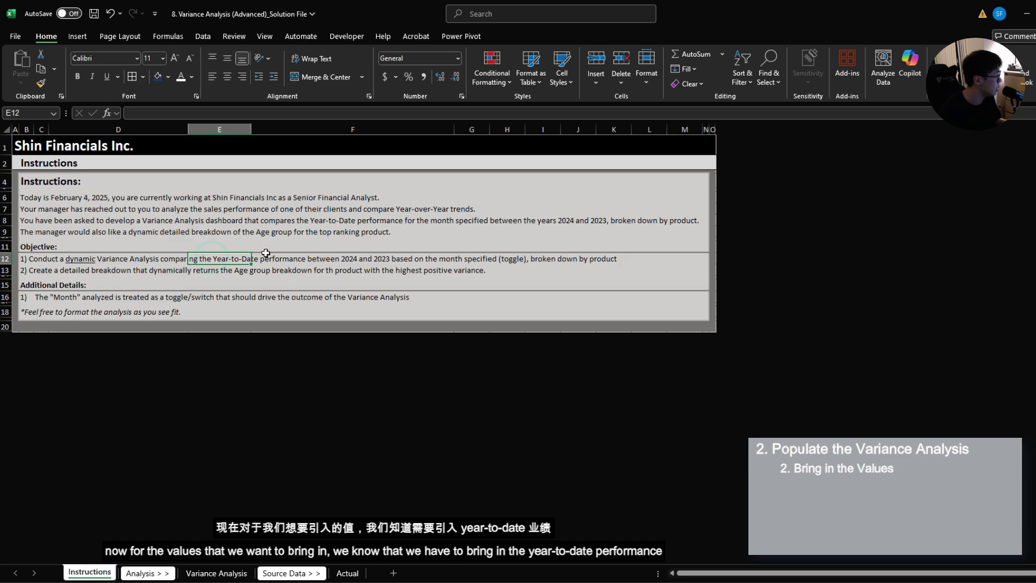
left_click(216, 573)
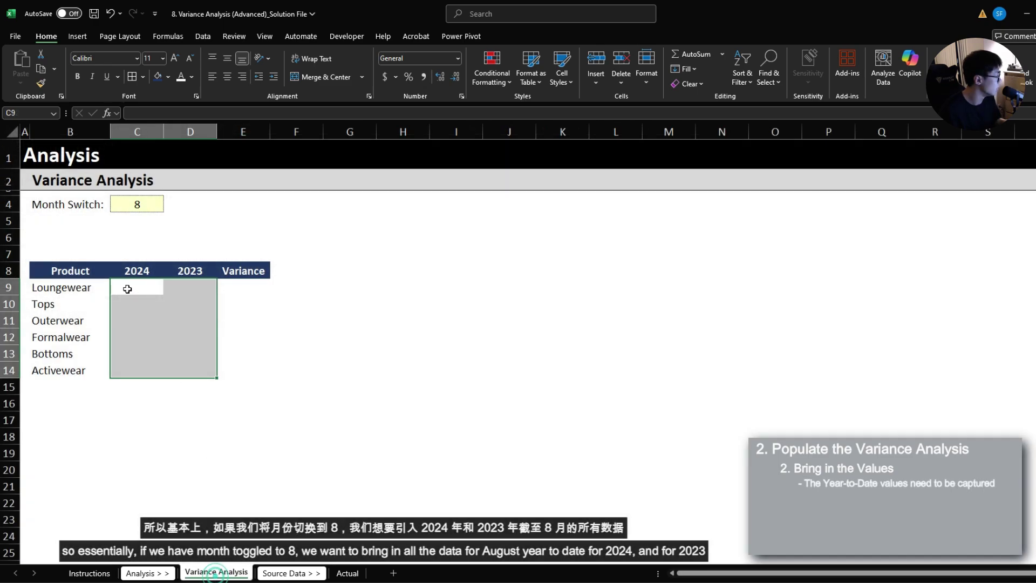
left_click(138, 204)
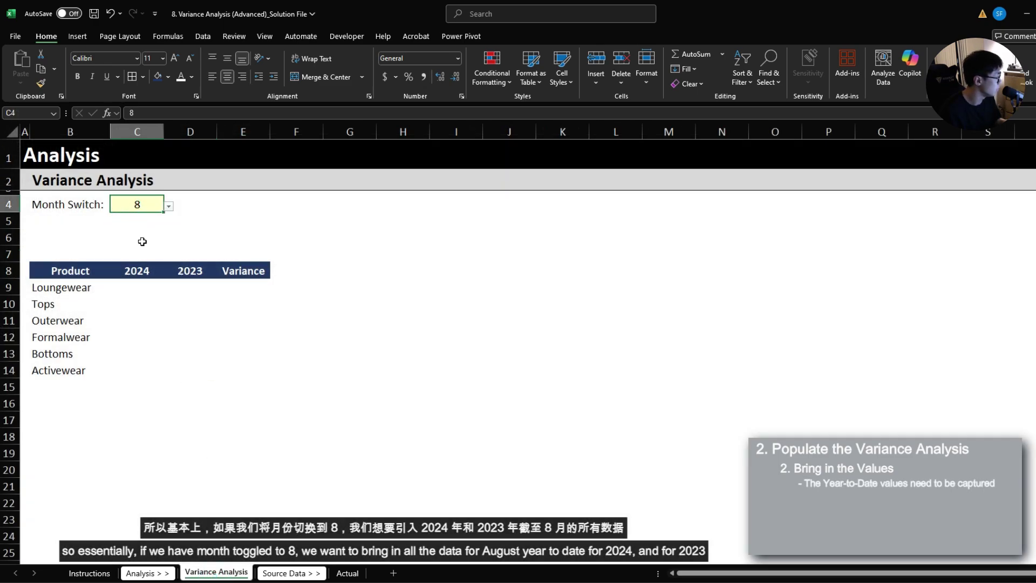
left_click_drag(145, 288, 142, 371)
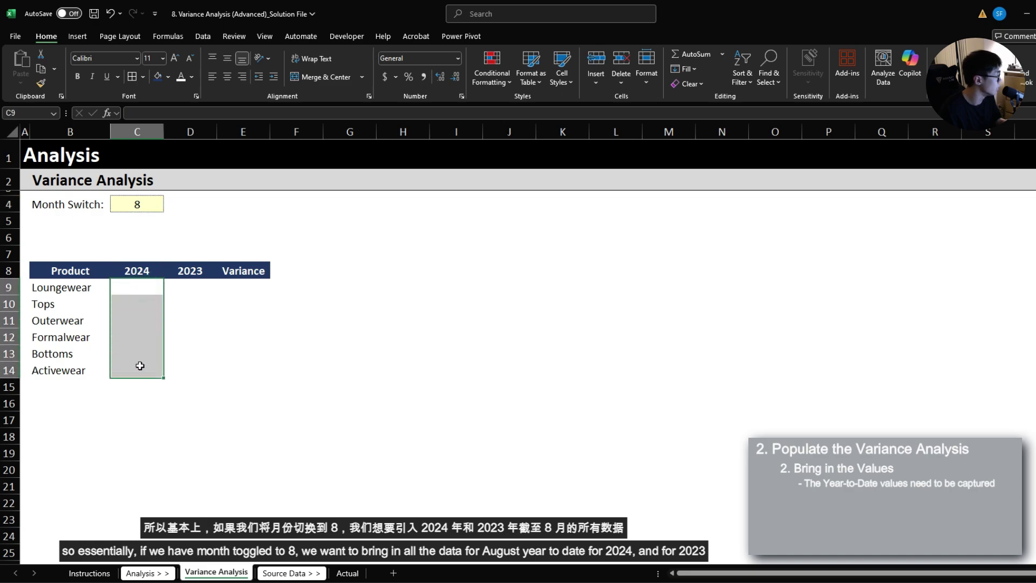
left_click(139, 271)
left_click_drag(195, 286, 197, 371)
left_click(187, 268)
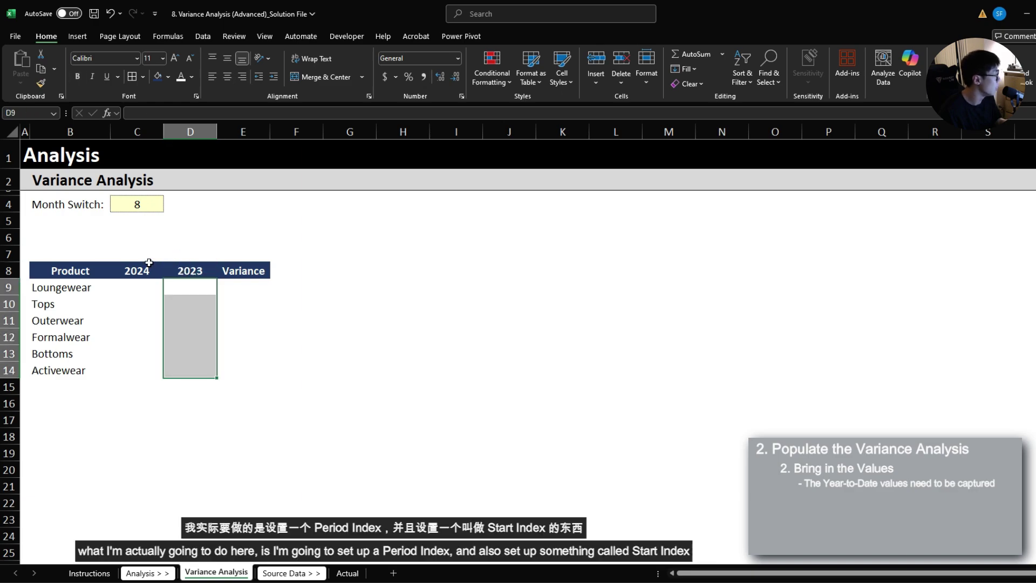
Step: Enter the label "Period Index:" in cell B7 and make it italic
left_click(150, 256)
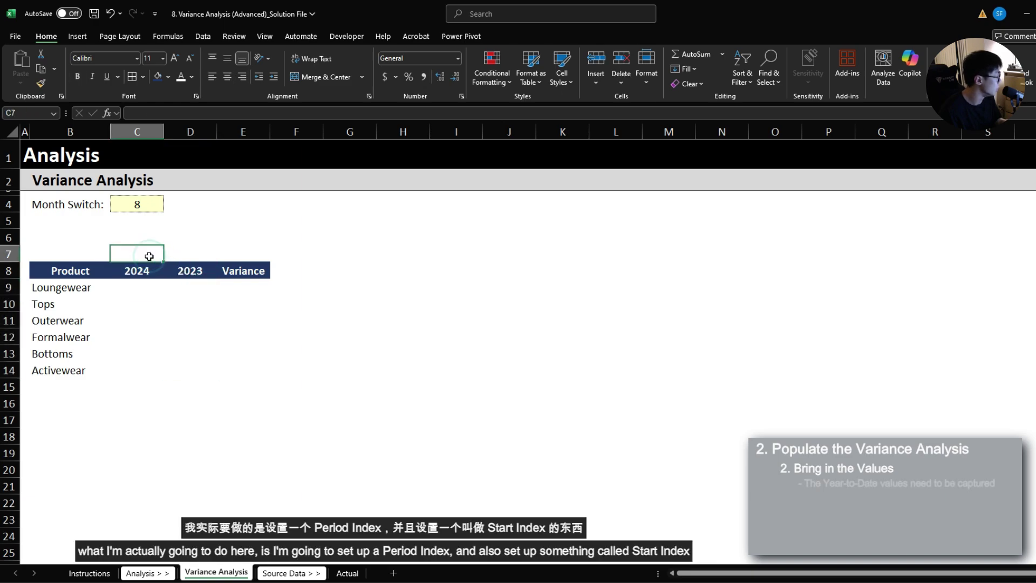
double_click(73, 251)
type("P")
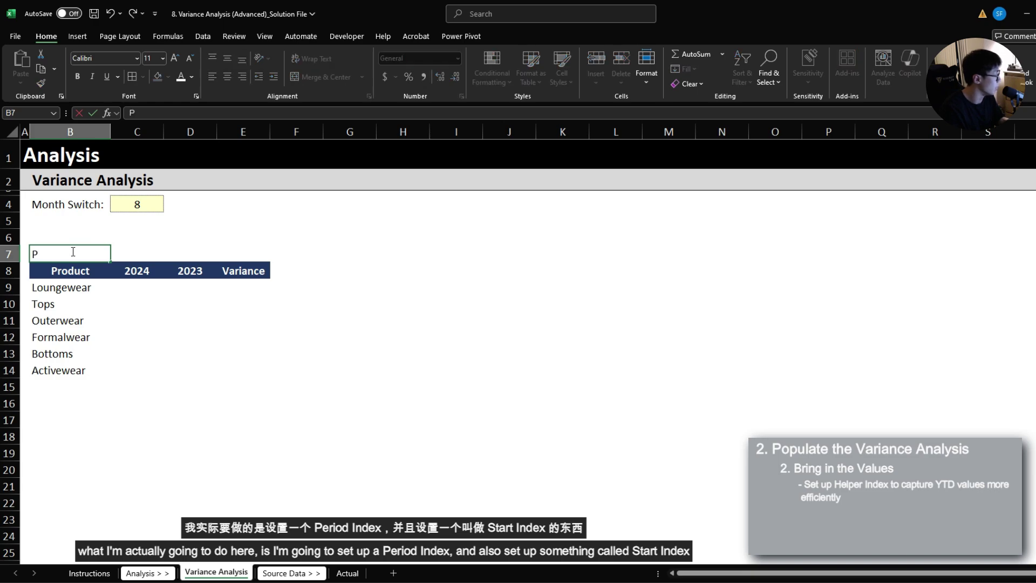
type("eriod Index:")
key("ctrl+Return")
key("ctrl+i")
Step: Enter the label "Start Index:" in cell B6 and copy the Period Index label's formatting onto it
key("Up")
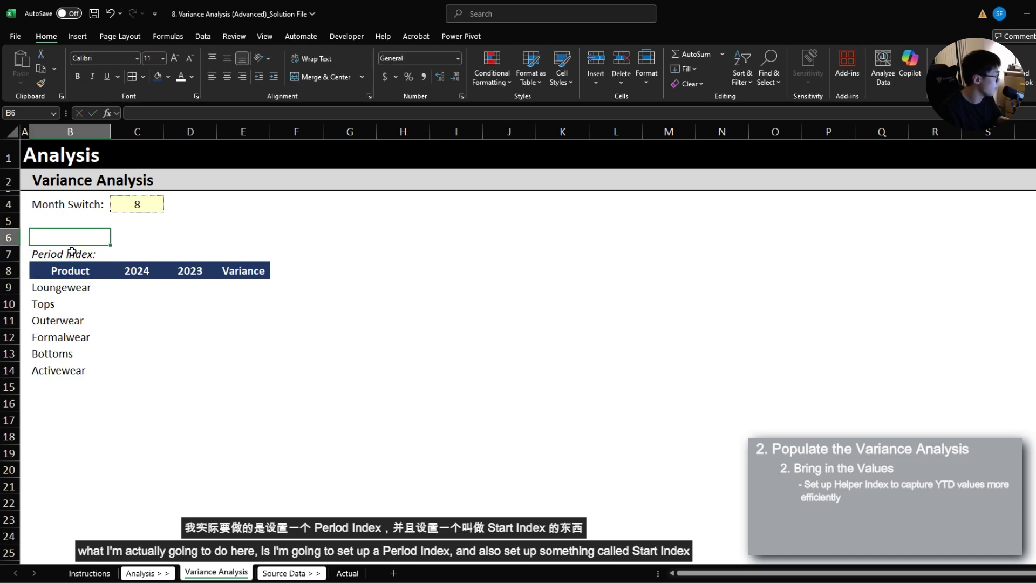
type("S")
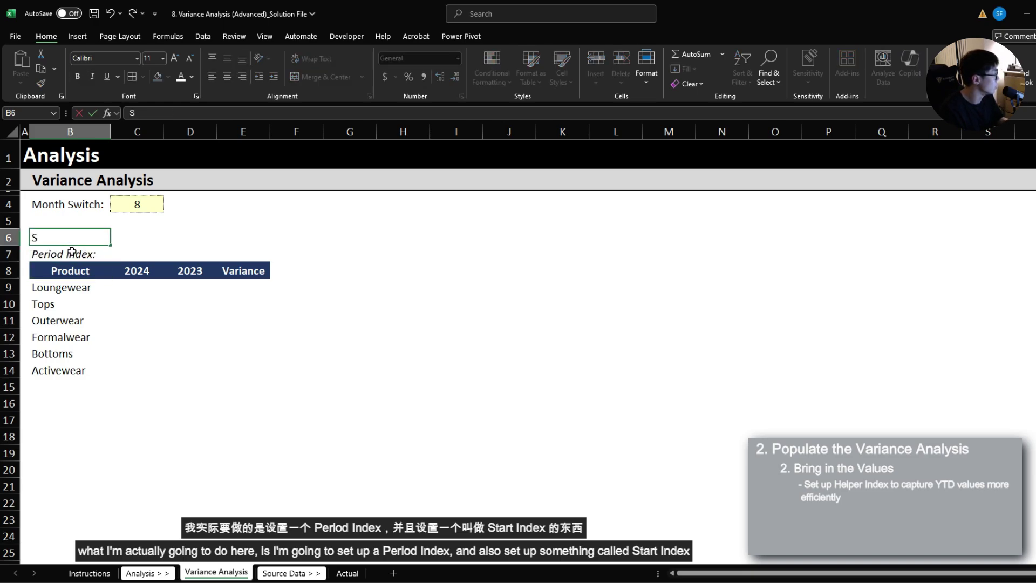
type("tart Index:")
key("Return")
key("ctrl+c")
key("Up")
key("ctrl+alt+v")
key("t")
key("Return")
Step: Enter the 2024 start date in cell C6 with the formula =DATE(C8,1,1)
key("Right")
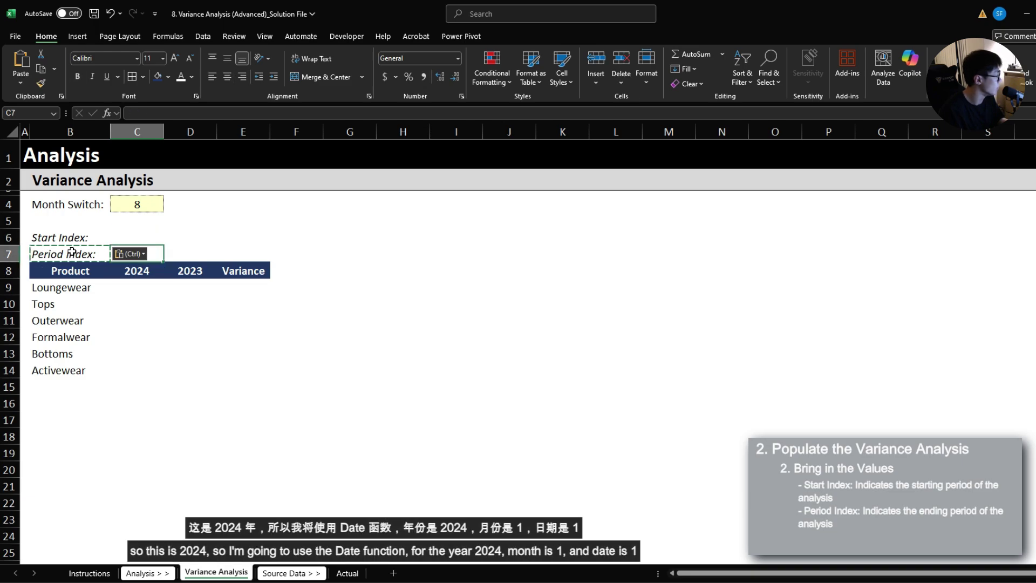
type("=DATE(")
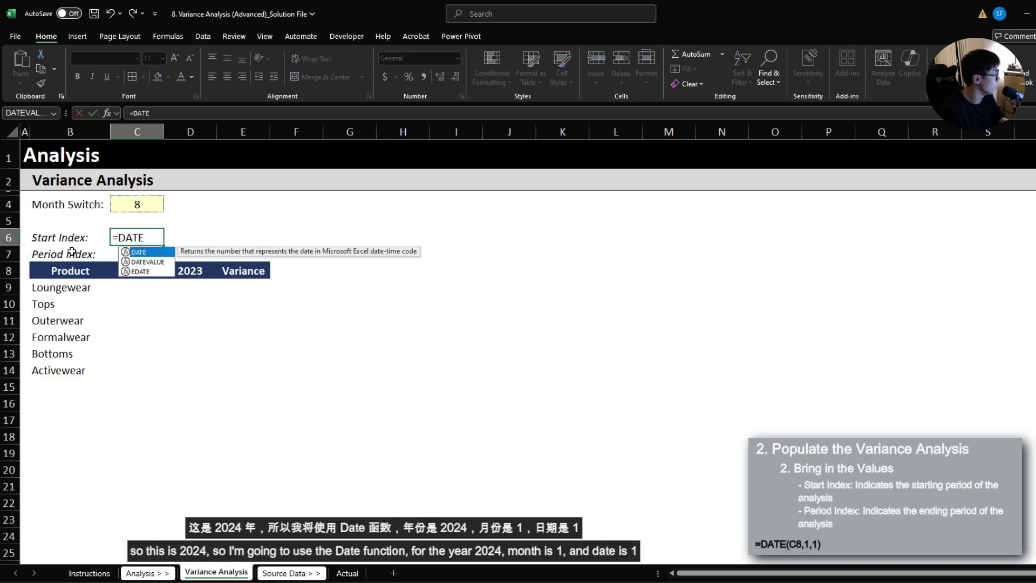
key("Down")
key("Down")
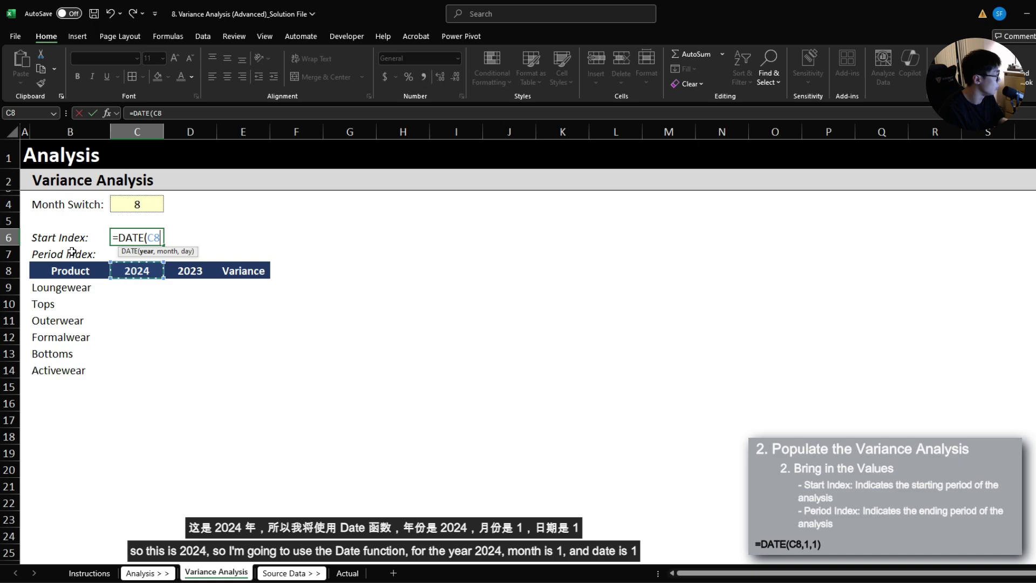
type(",1,")
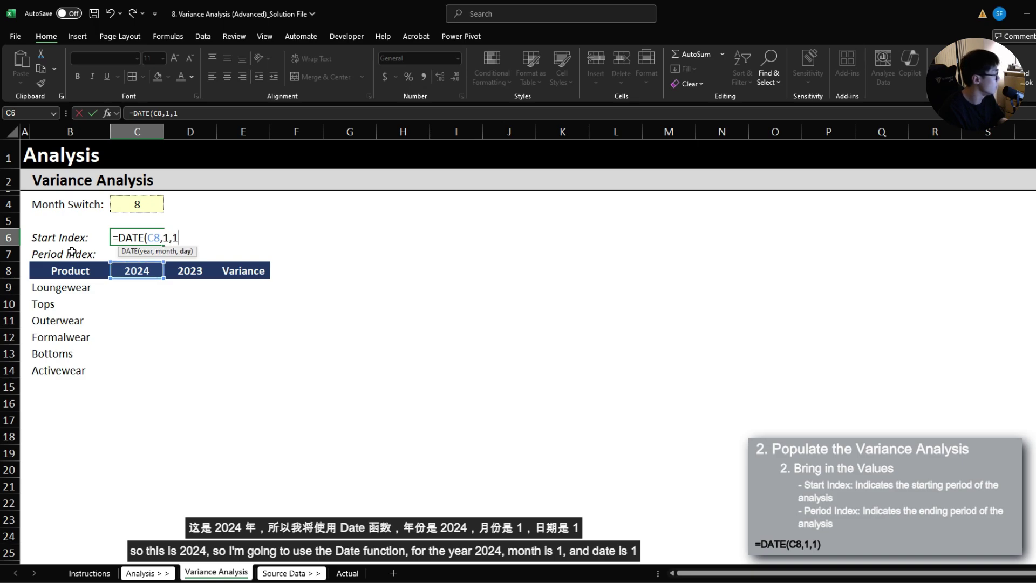
type("1)")
key("Return")
Step: Copy the Start Index formula to D6 for 2023 and show both dates centred in month-year format, like Jan-24
key("Up")
key("ctrl+c")
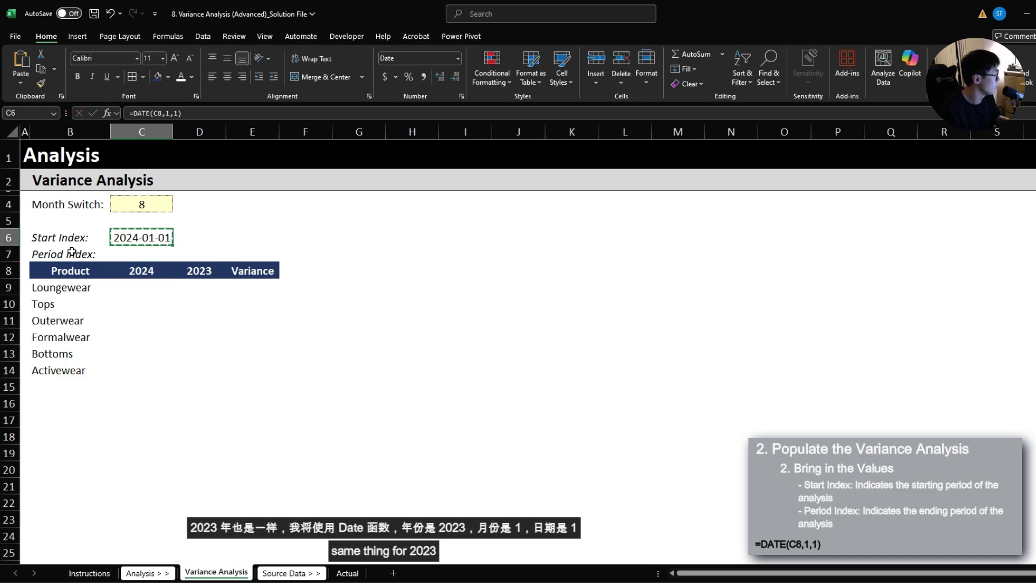
key("Right")
key("ctrl+v")
key("Right")
key("Left")
key("Down")
key("Down")
key("Up")
key("Up")
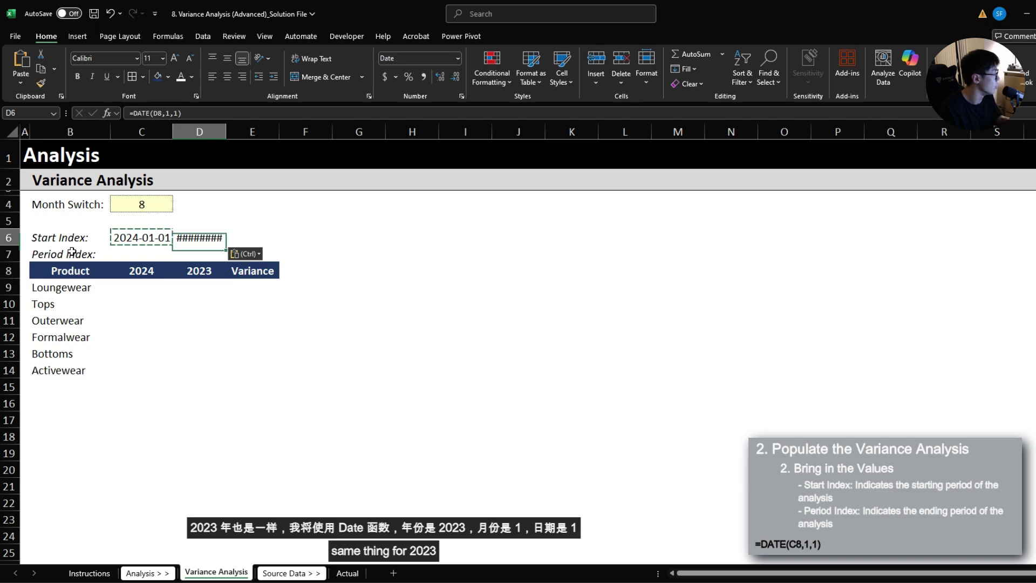
key("F2")
left_click(72, 252)
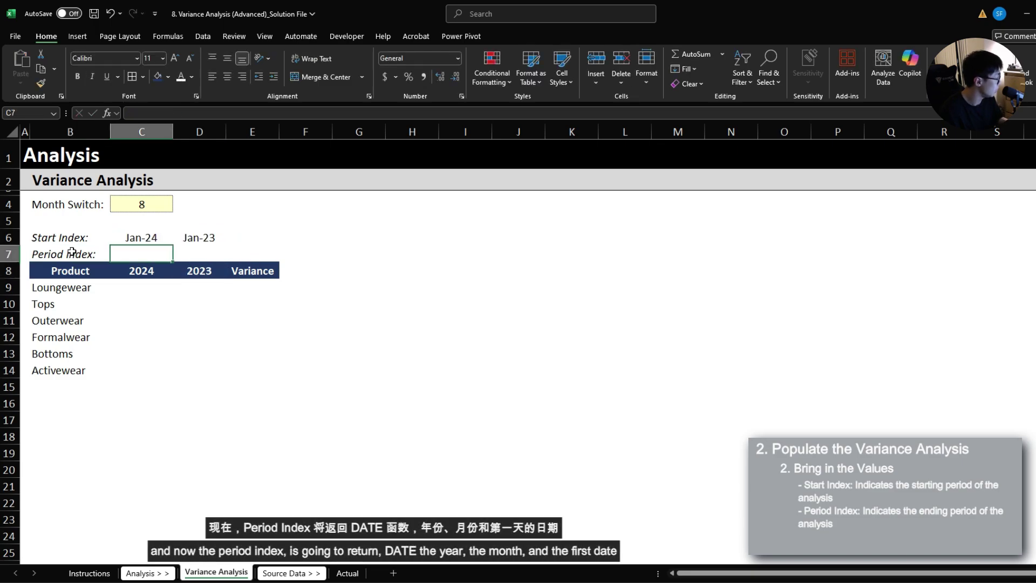
Step: Enter the 2024 Period Index in cell C7 as =DATE(C$8,$C$4,1), driven by the month switch
type("=DATE(")
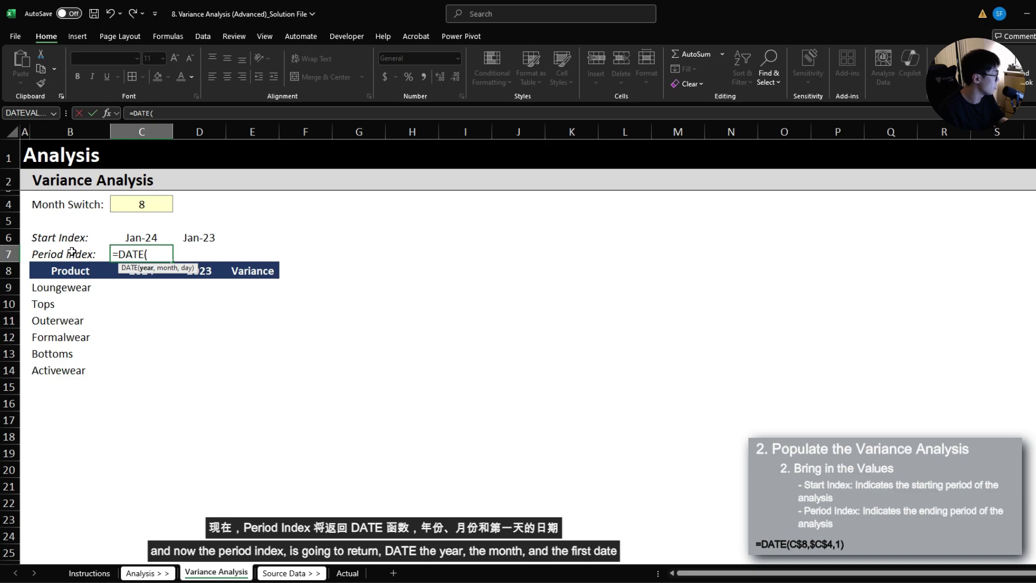
key("Down")
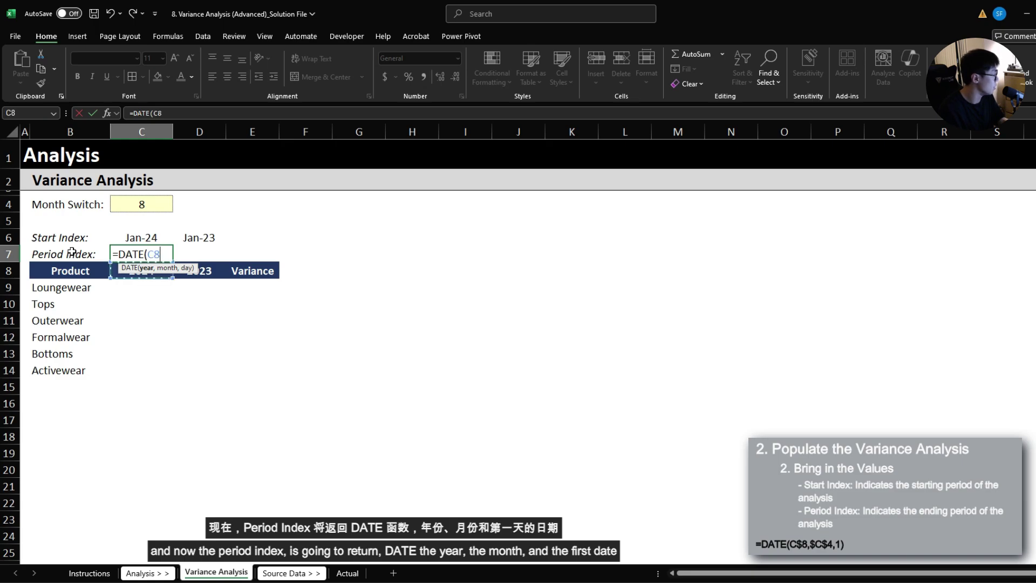
key("F4")
key("F4")
type(",")
key("Up")
key("Up")
key("Up")
key("F4")
type(",1")
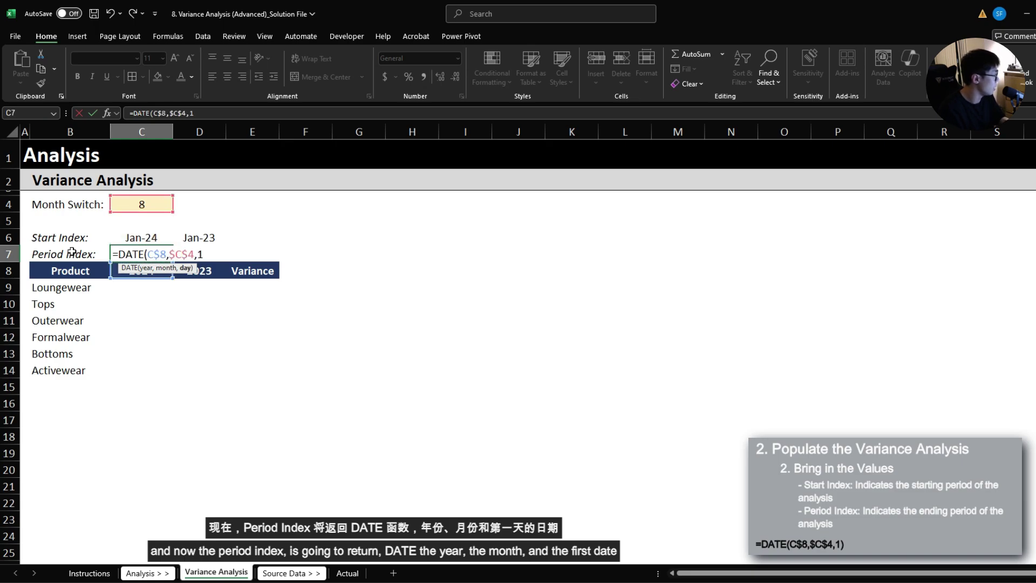
key("Return")
Step: Fill the Period Index formula from C7 across to D7 for 2023
key("Up")
key("shift+Right")
key("ctrl+r")
key("shift+Left")
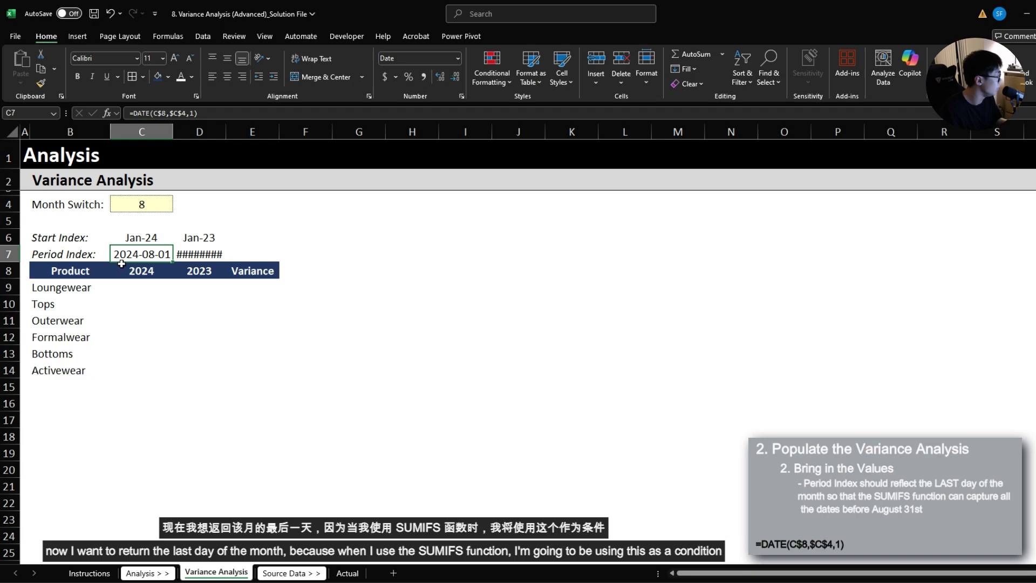
Step: Compare the Period Index dates in C7:D7 with the daily transaction dates on the Actual sheet
key("shift+Right")
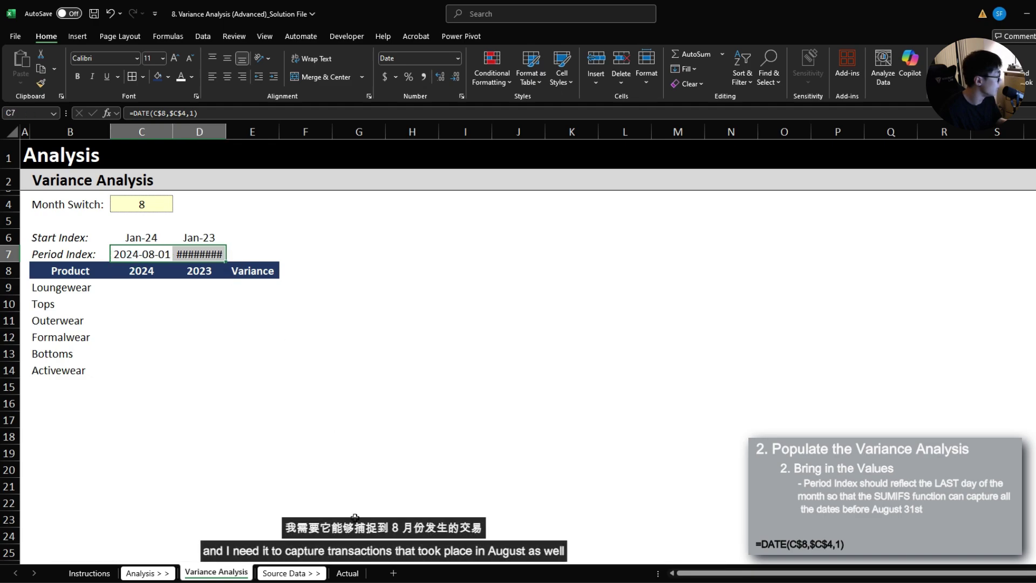
left_click(350, 575)
left_click(69, 345)
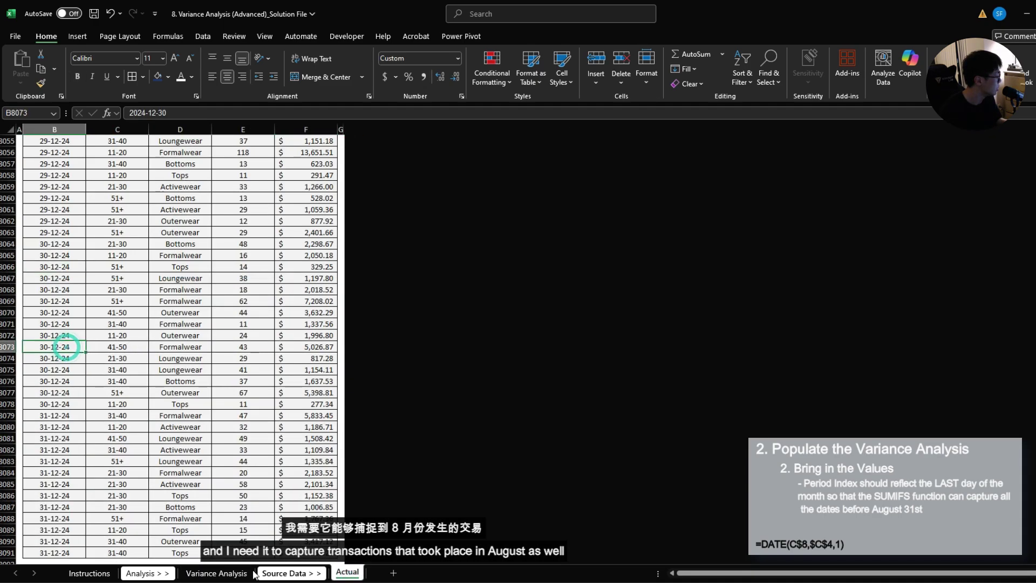
left_click(222, 571)
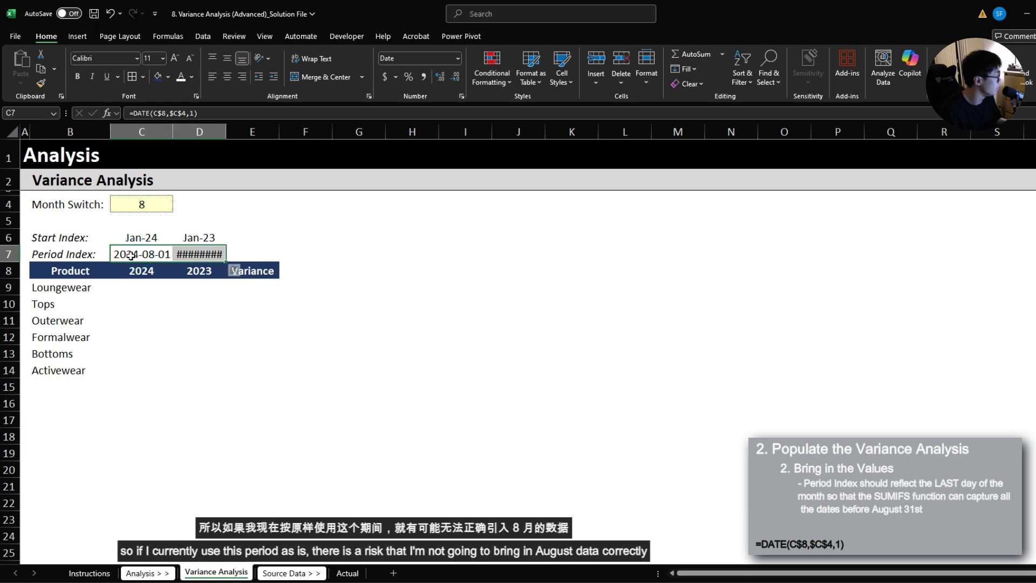
Step: Wrap the Period Index formula in C7 with EOMONTH so it reads =EOMONTH(DATE(C$8,$C$4,1),0)
left_click_drag(131, 255, 203, 257)
double_click(161, 253)
key("Home")
key("Right")
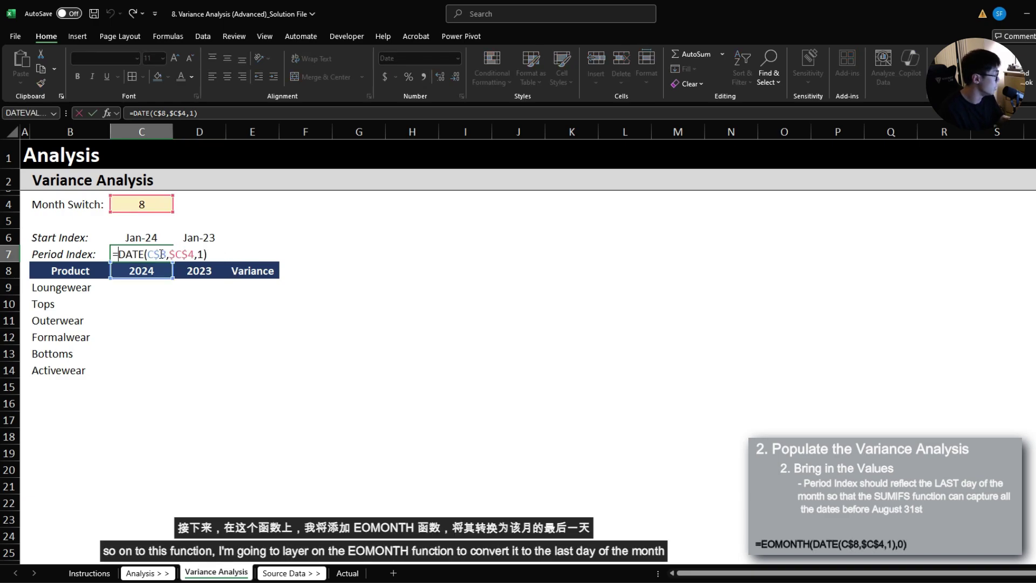
type("EOMONTH(")
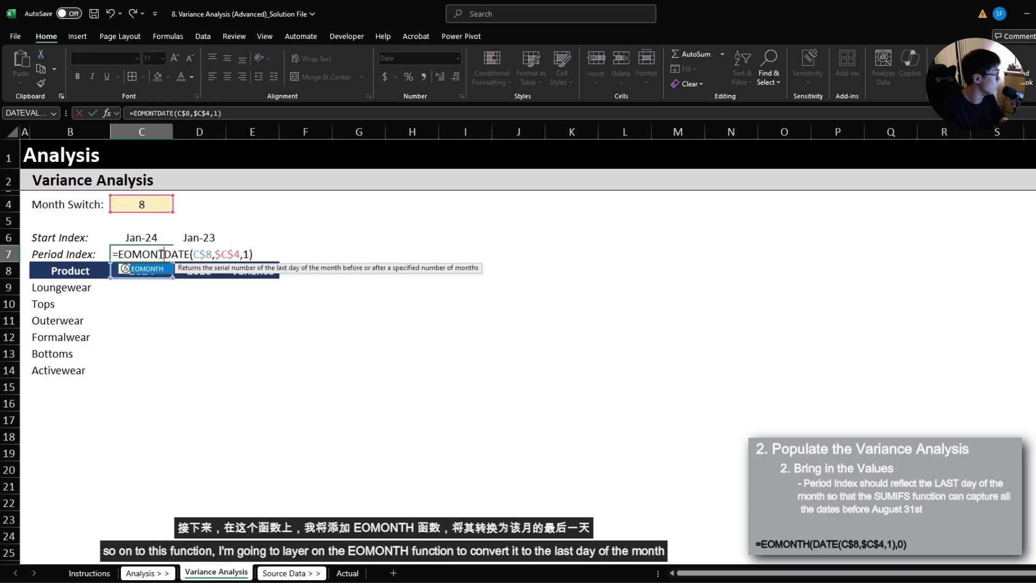
key("End")
type(",")
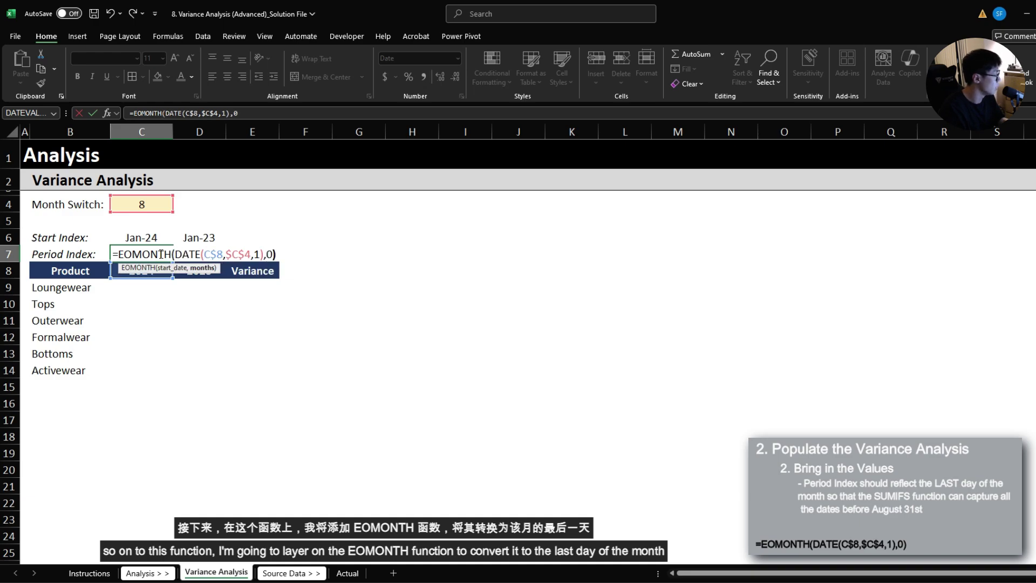
key("ctrl+Return")
Step: Copy the month-end Period Index formula from C7 to D7 for 2023
key("ctrl+c")
key("Right")
key("ctrl+v")
Step: Apply the centred month-year format of the Start Index dates in C6:D6 to the Period Index dates in C7:D7
key("Up")
key("Left")
key("shift+Right")
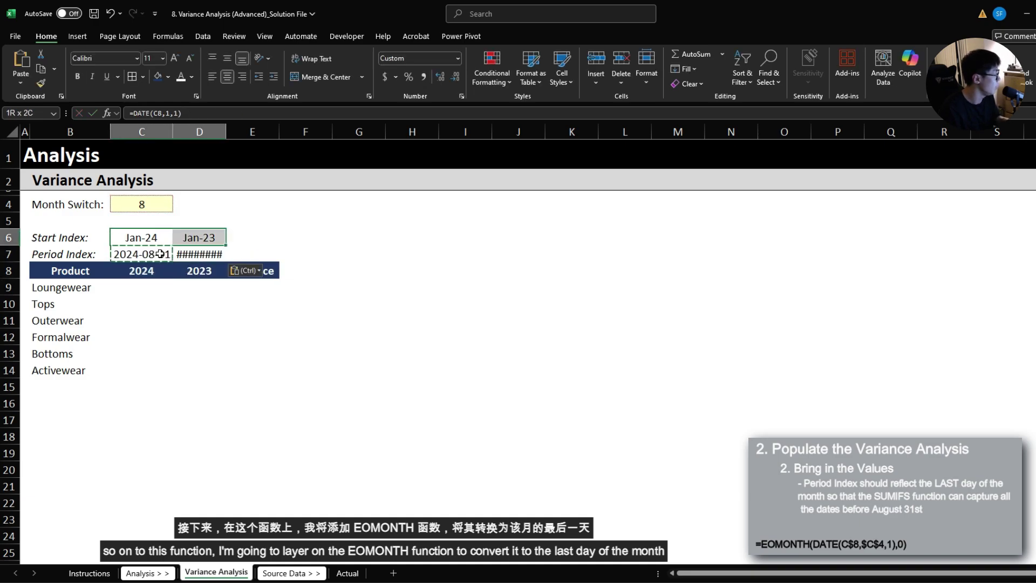
key("ctrl+c")
key("Down")
key("ctrl+alt+v")
key("t")
key("Return")
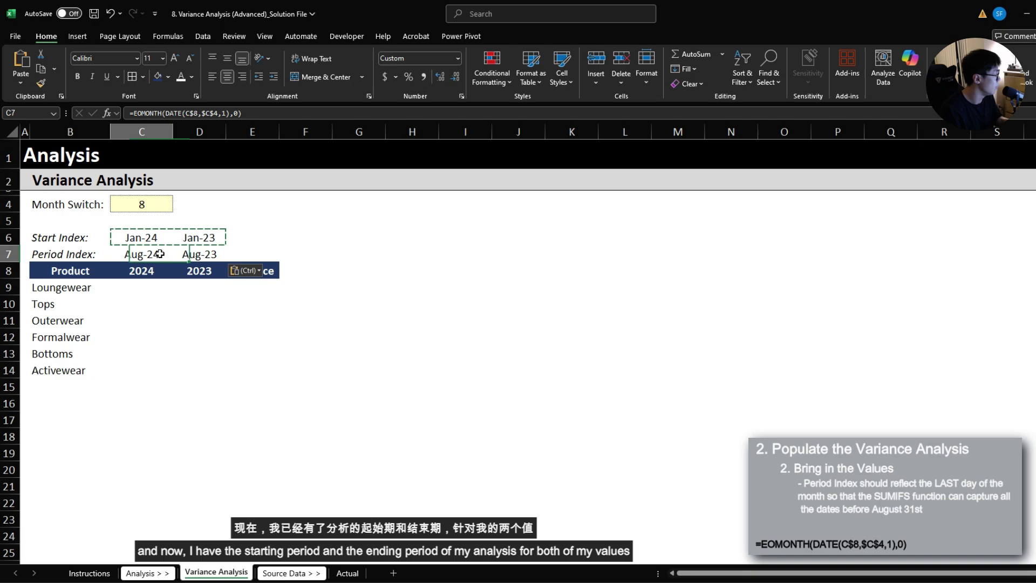
Step: Italicize the Start Index and Period Index dates in C6:D7
key("Up")
key("shift+Right")
key("shift+Down")
key("ctrl+i")
key("Right")
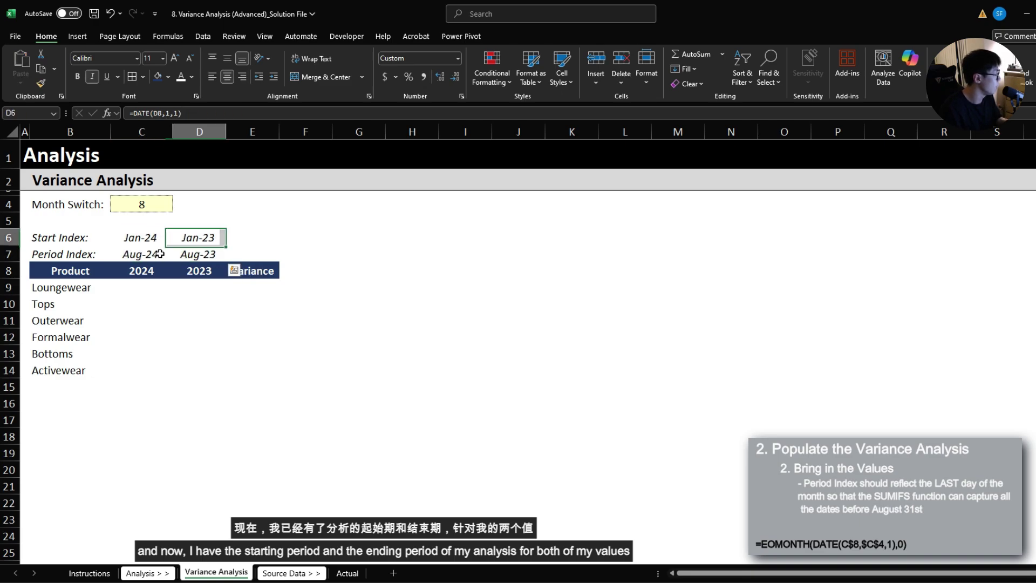
key("Left")
key("shift+Down")
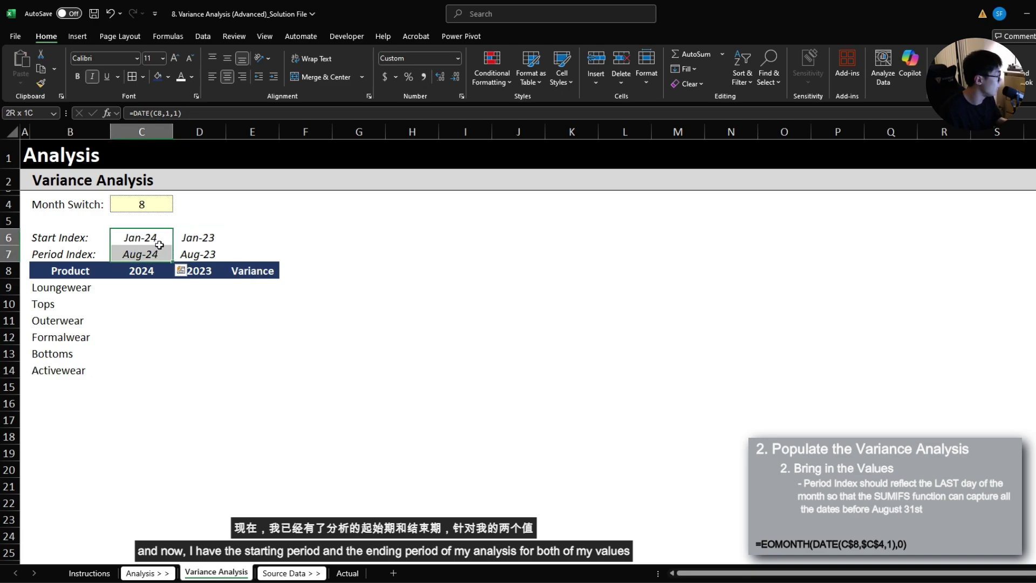
key("shift+Down")
key("shift+Up")
key("Right")
key("shift+Down")
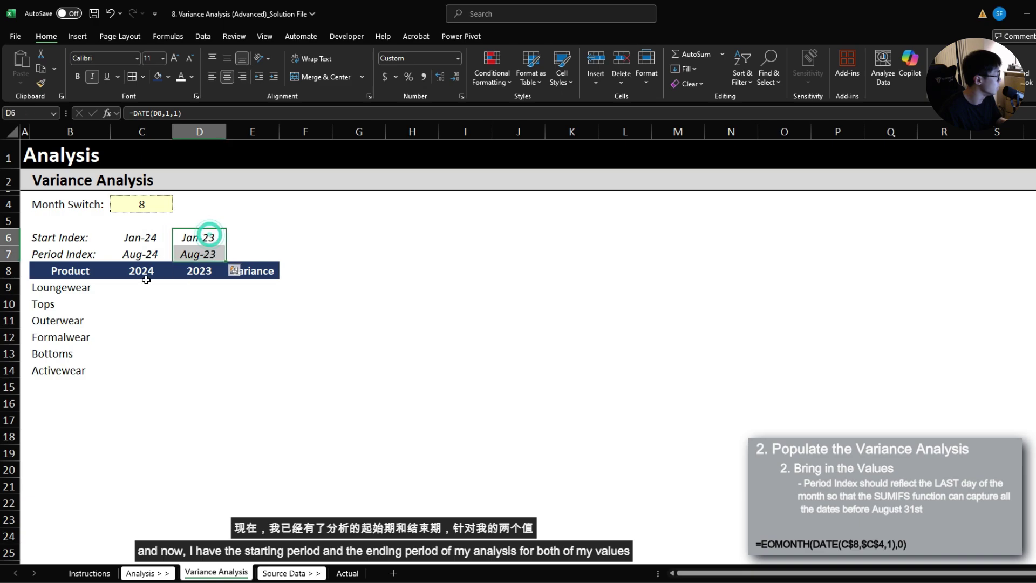
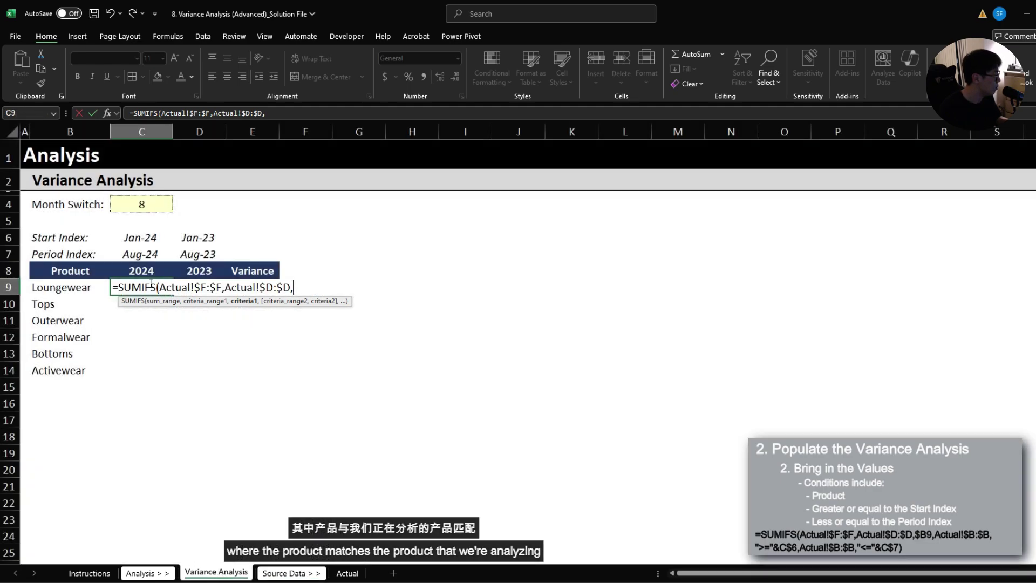
Step: Add the product in $B9 as the first criterion of the SUMIFS formula in C9
key("Left")
key("Left")
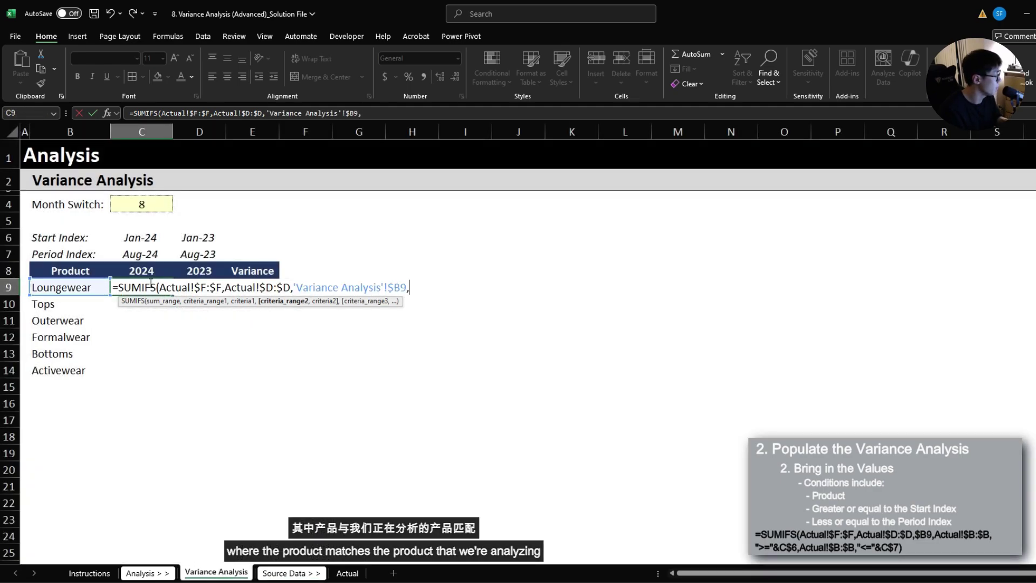
type(",")
Step: Add a start-date condition to the C9 SUMIFS: the Actual sheet's Date column $B:$B with ">="&C$6
key("ctrl+Page_Down")
key("ctrl+Page_Down")
key("Left")
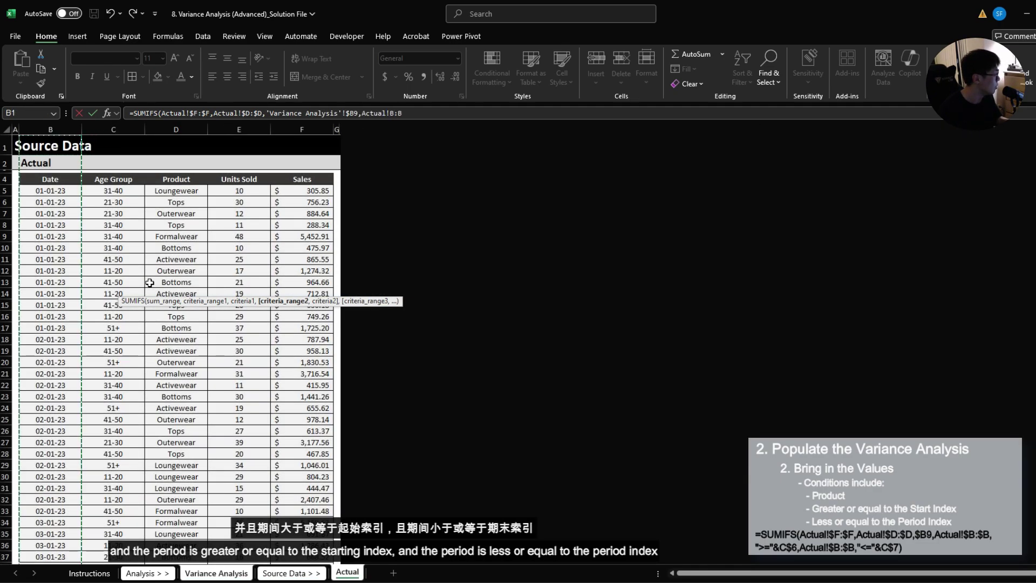
key("ctrl+space")
key("F4")
type(",\">=")
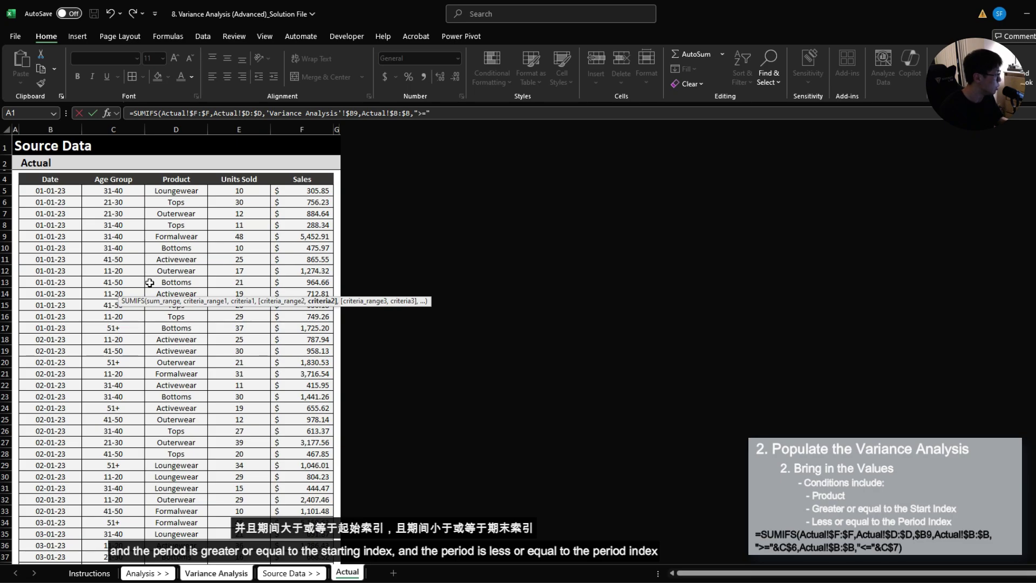
key("ctrl+Page_Up")
key("ctrl+Page_Up")
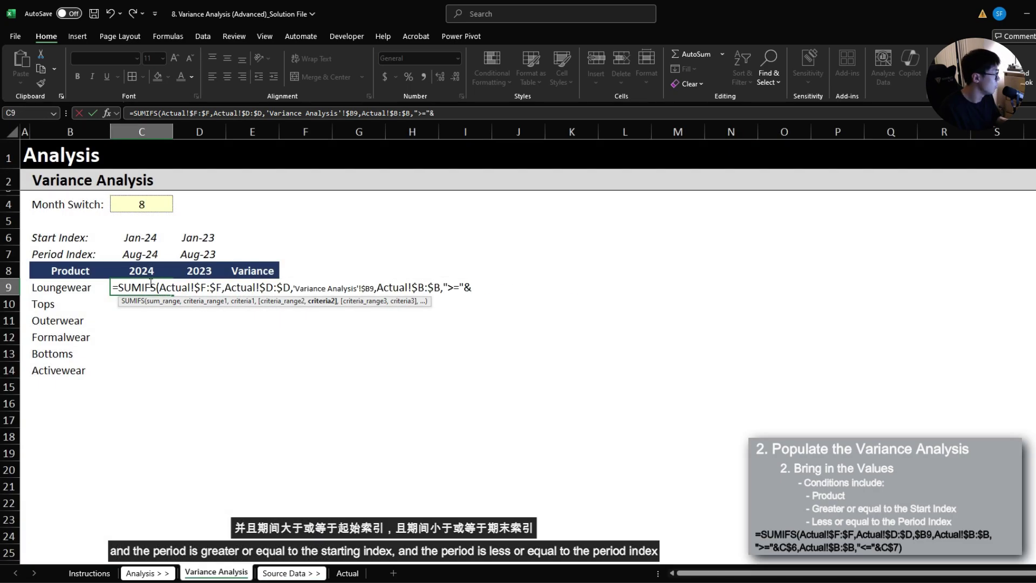
key("Up")
key("Up")
key("Up")
Step: Add the end-date condition Actual!$B:$B with "<="&C$7 to the C9 SUMIFS and complete the formula
type(",")
key("ctrl+Page_Down")
key("ctrl+Page_Down")
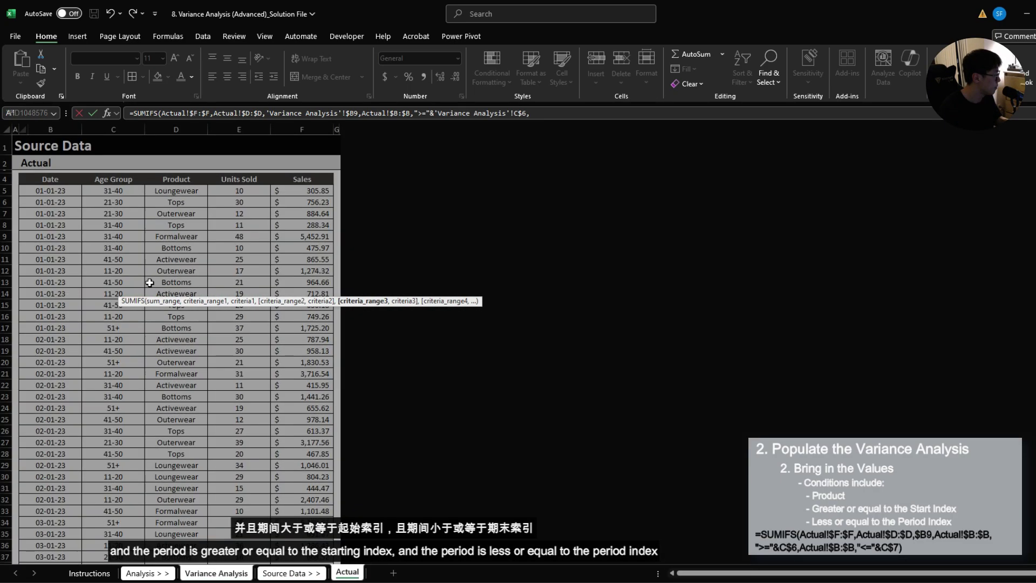
key("Left")
key("ctrl+space")
key("F4")
type(",")
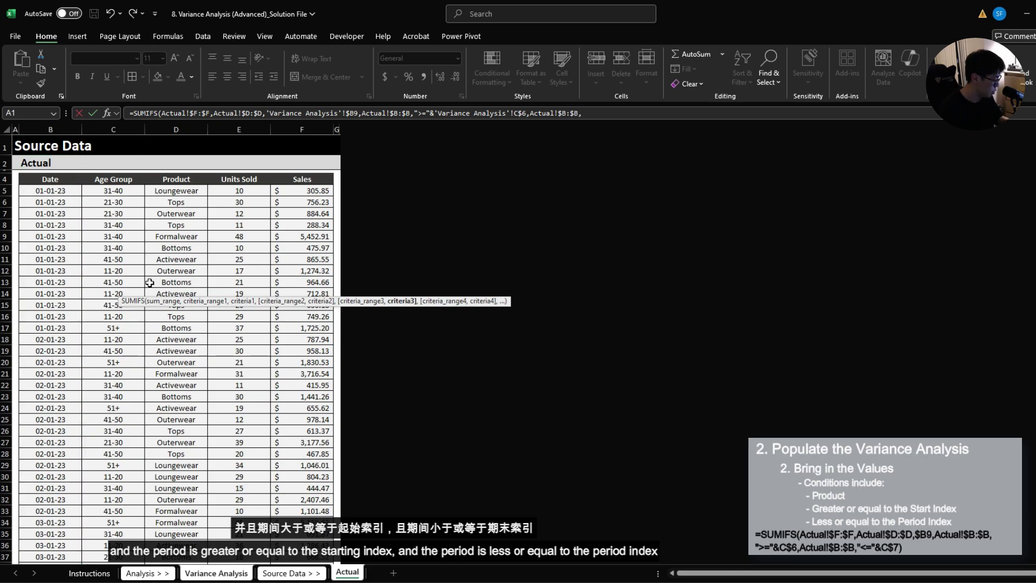
type("\"<=\"&")
key("ctrl+Page_Up")
key("ctrl+Page_Up")
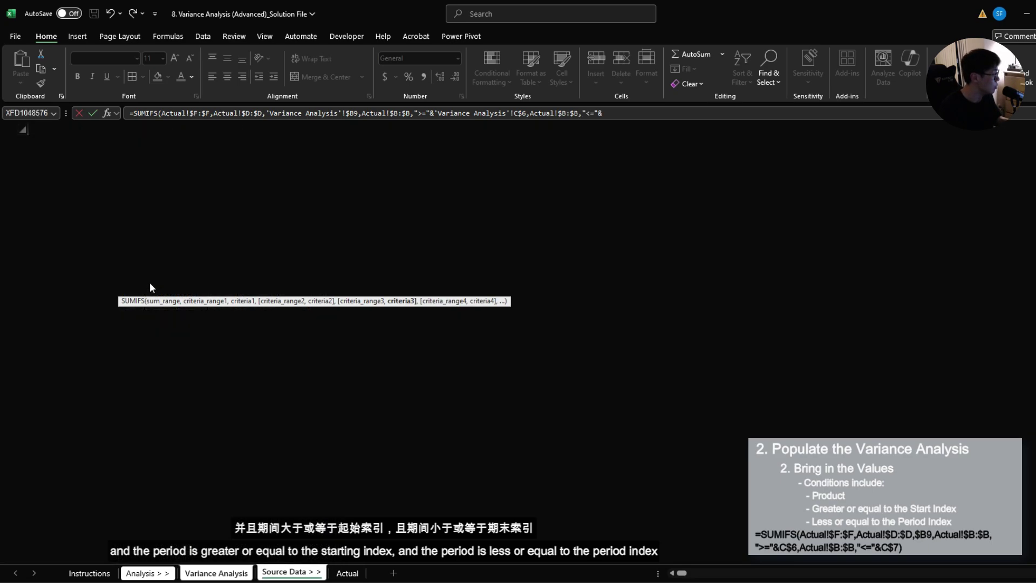
key("Up")
key("Up")
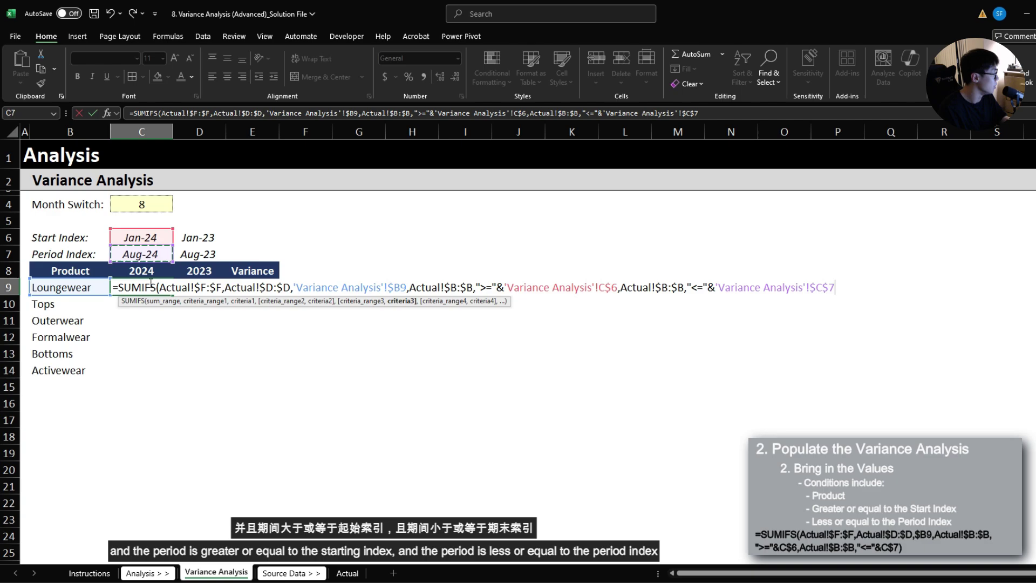
type(")")
key("ctrl+Return")
Step: Copy the SUMIFS formula from C9 across C9:D14 for all products and both years
key("ctrl+c")
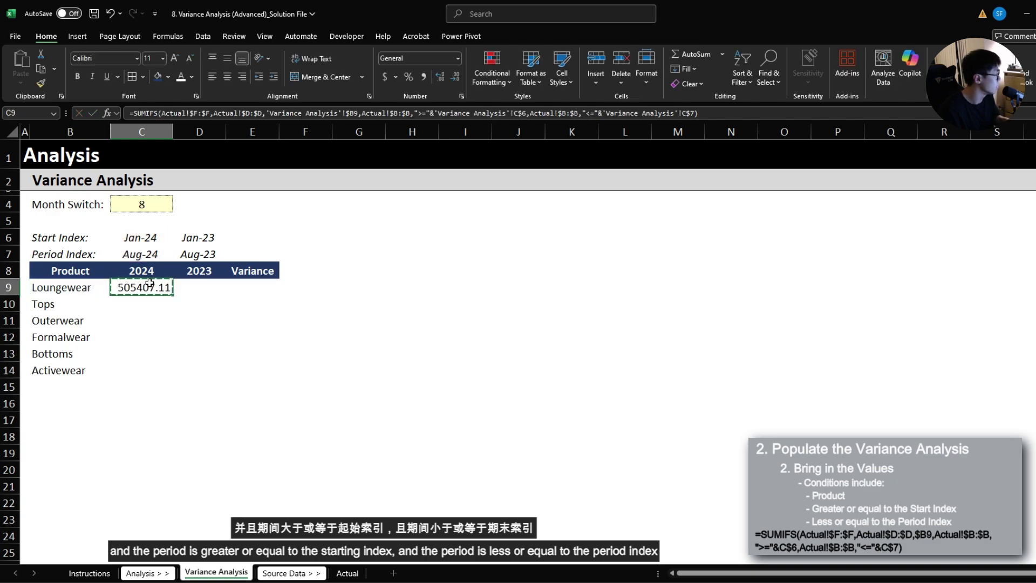
key("shift+Right")
key("shift+Down")
key("shift+Down")
key("shift+Down")
key("shift+Down")
key("shift+Down")
key("ctrl+v")
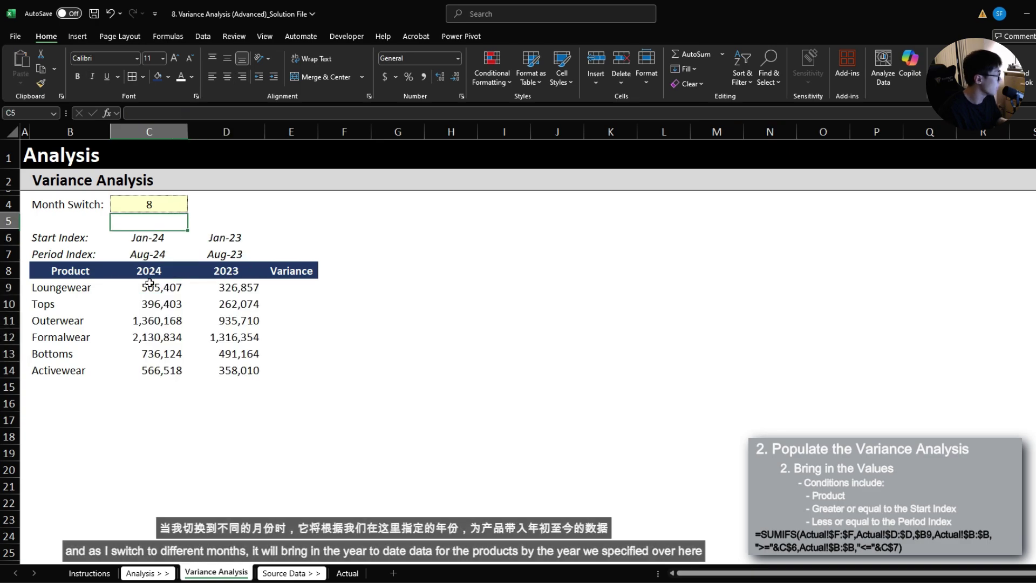
Step: Test the year-to-date figures by setting the Month Switch in C4 to 5 and to 2
key("Up")
key("alt+Down")
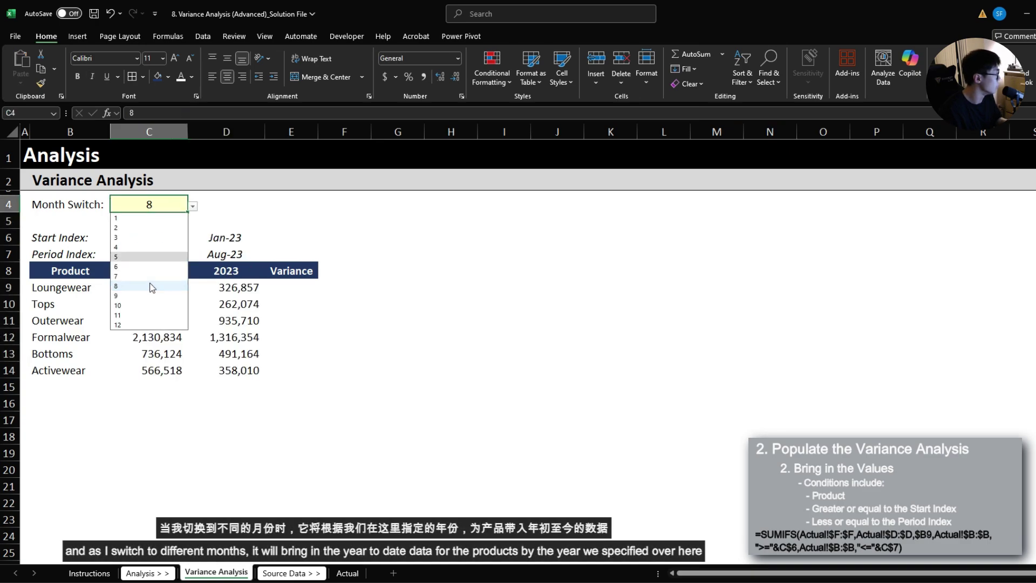
key("Return")
key("alt+Down")
key("Up")
key("Up")
key("Up")
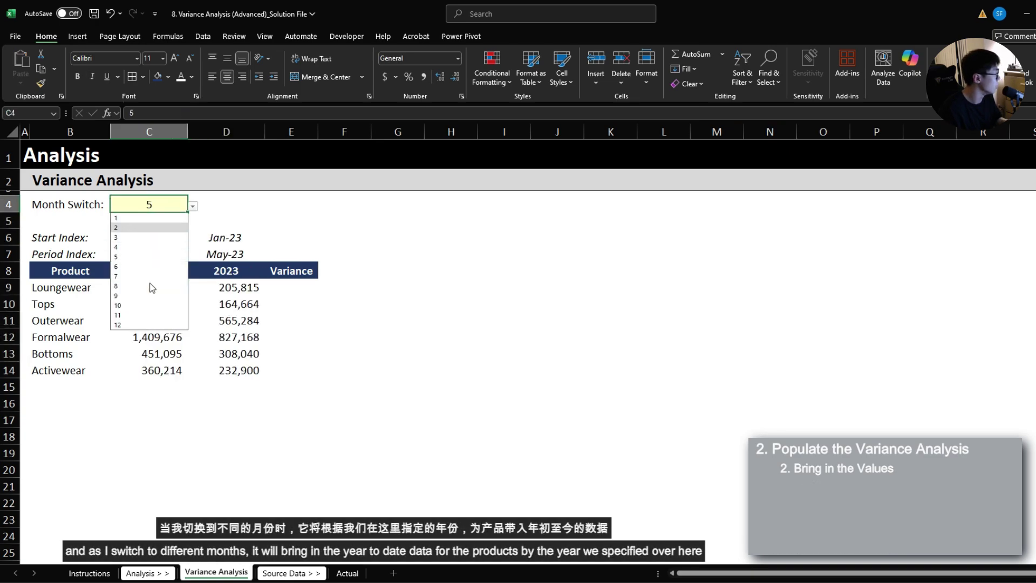
key("Return")
Step: Set the Month Switch in C4 to 9
key("alt+Down")
key("Down")
key("Down")
key("Down")
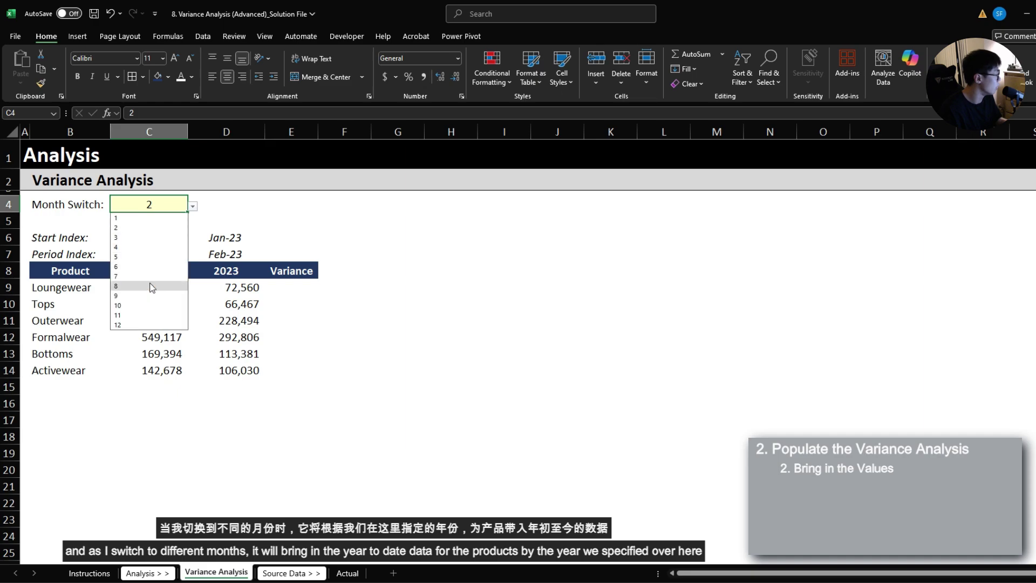
key("Down")
key("Return")
Step: Examine how the year headers and the Start and Period Index rows feed the SUMIFS formula in C9
key("Down")
key("Down")
key("Down")
key("Down")
key("shift+Right")
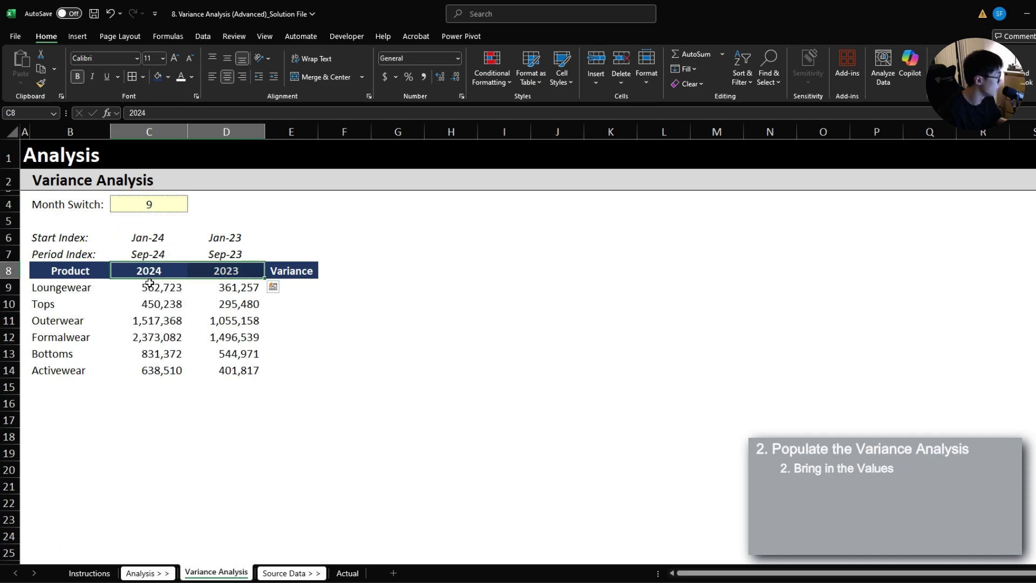
key("Up")
key("Up")
key("Left")
key("shift+Right")
key("shift+Right")
key("shift+Down")
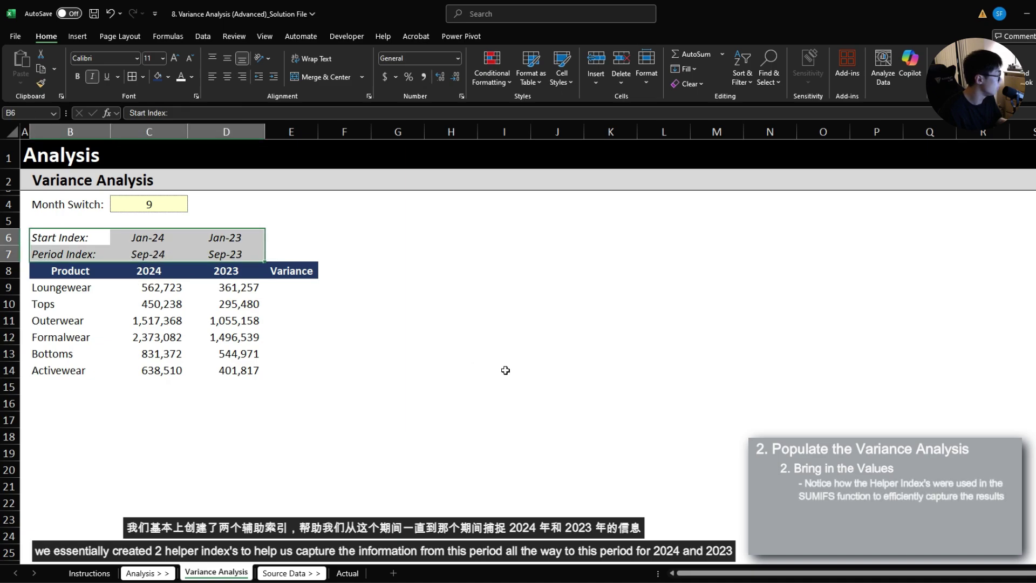
key("Right")
key("shift+Right")
key("Down")
key("shift+Right")
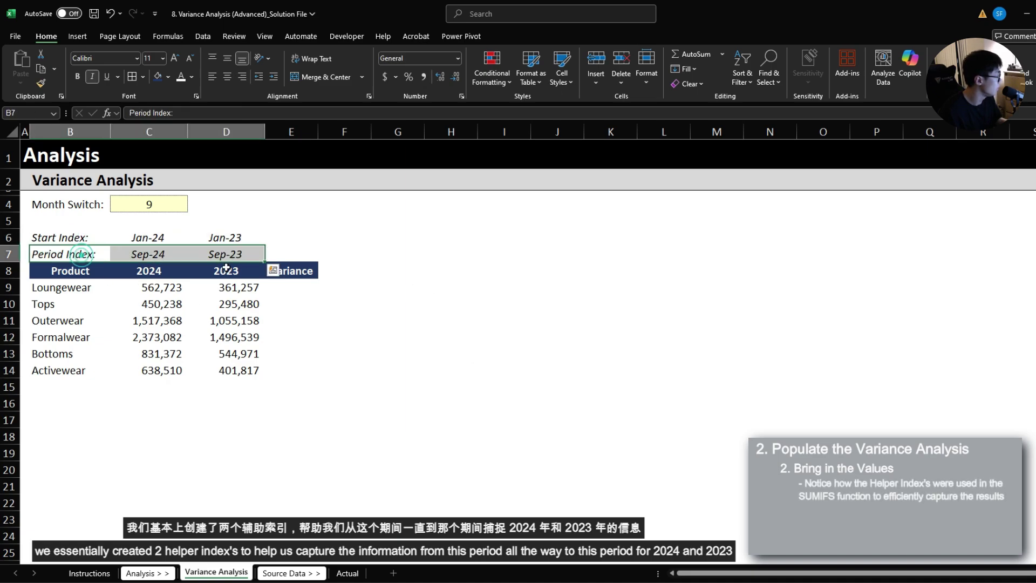
left_click(159, 292)
double_click(159, 292)
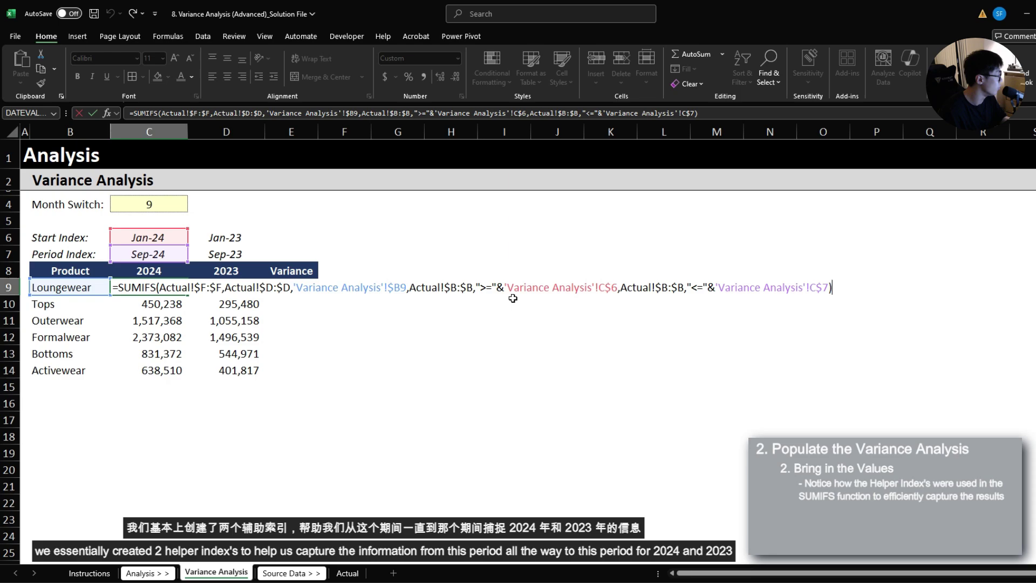
left_click(143, 239)
left_click(159, 255)
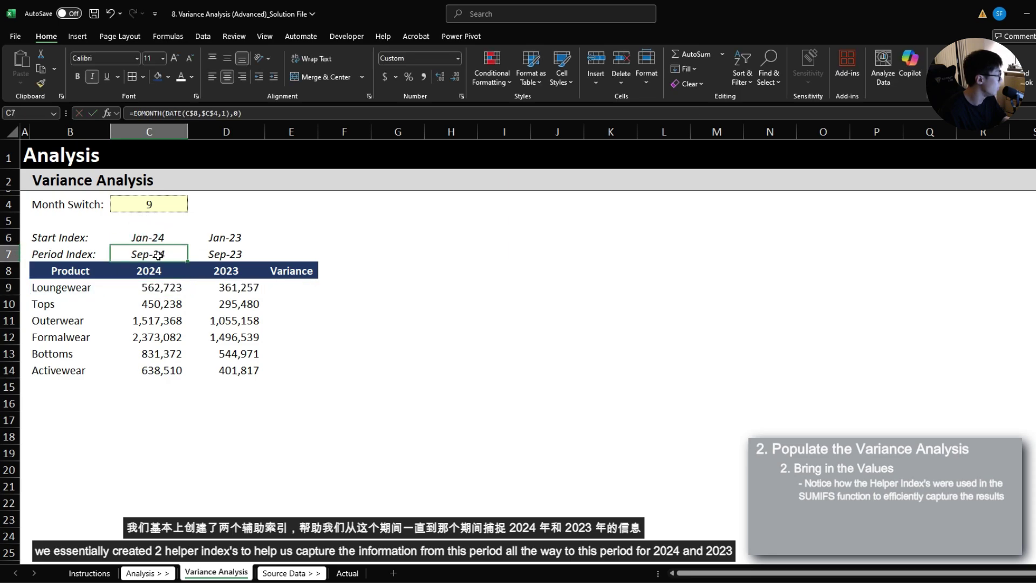
left_click(145, 272)
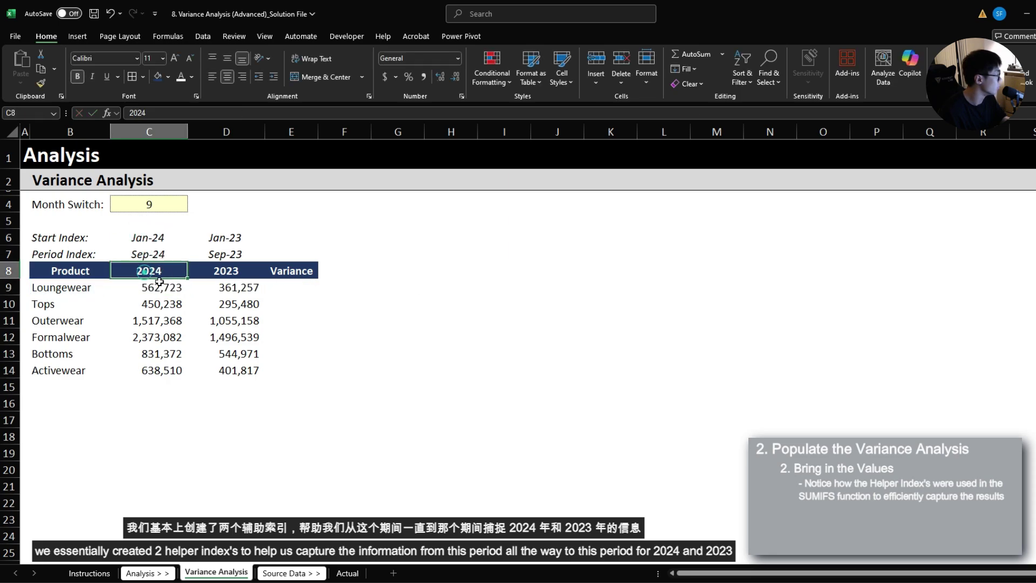
left_click(226, 273)
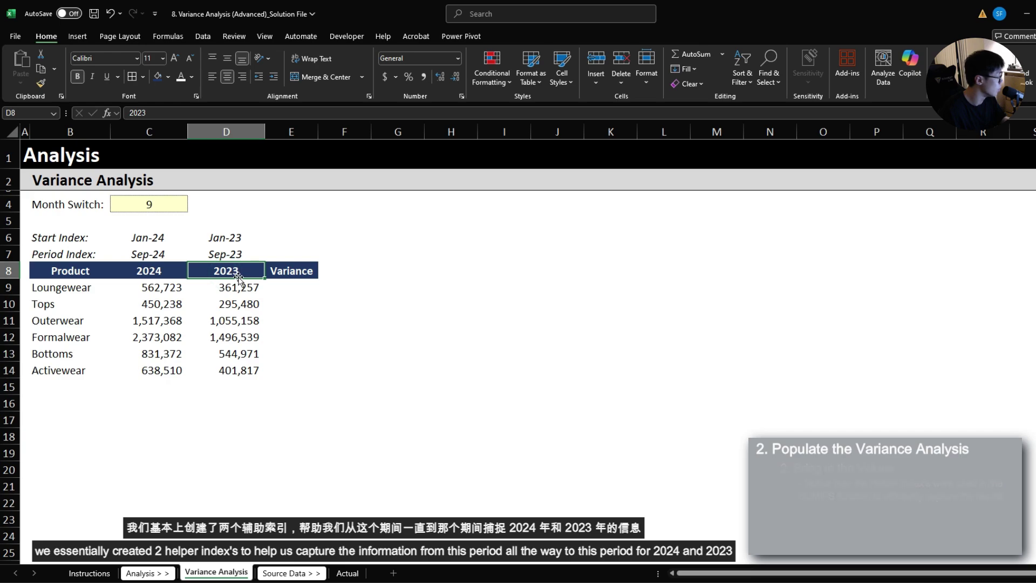
Step: Calculate the Loungewear variance in E9 as =C9-D9
left_click(269, 284)
type("=")
key("Left")
key("Left")
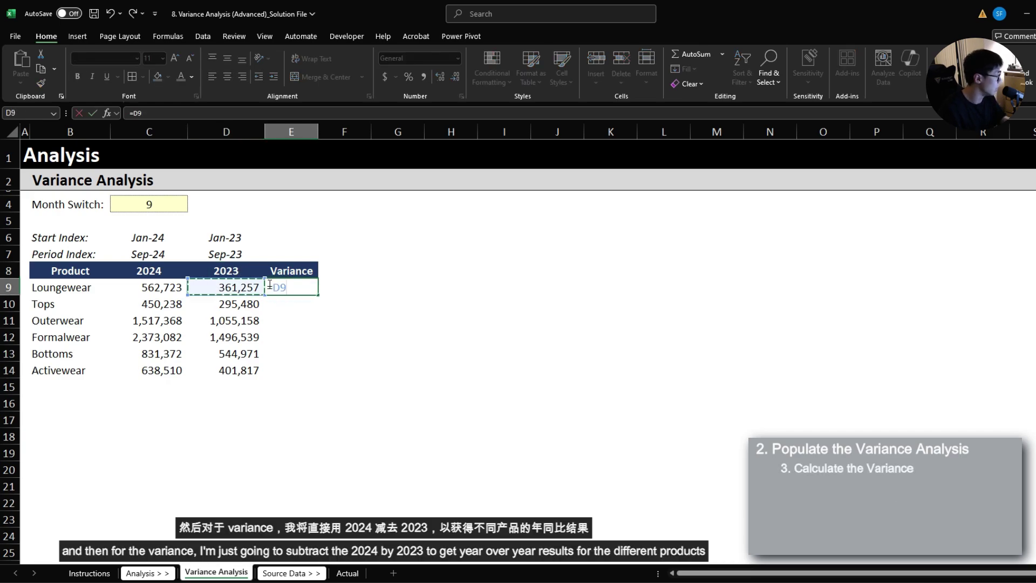
type("-")
key("Left")
key("ctrl+Return")
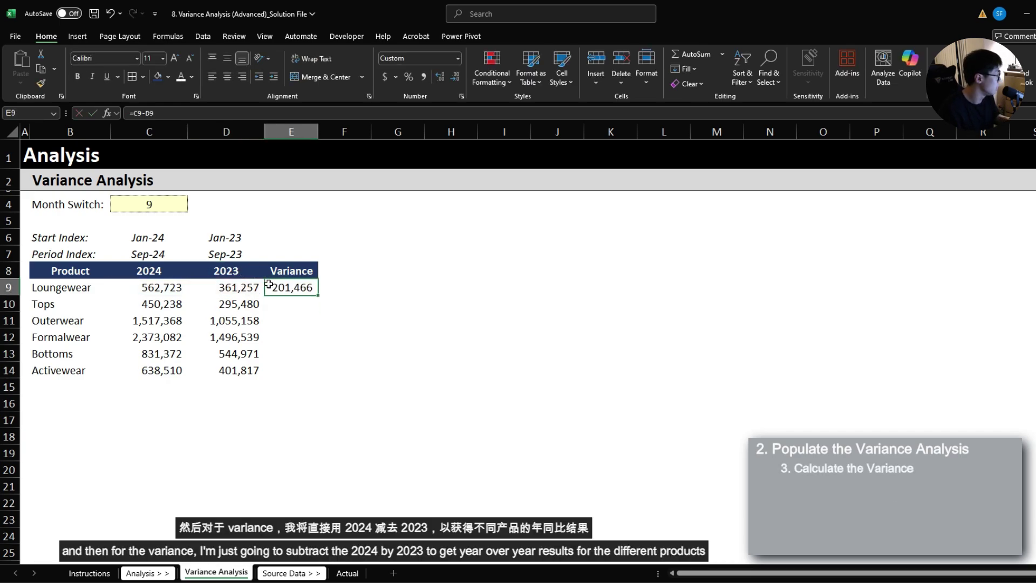
Step: Copy the variance formula from E9 down through E14 for the remaining products
key("ctrl+c")
key("Left")
key("ctrl+Down")
key("Right")
key("ctrl+shift+Up")
key("ctrl+v")
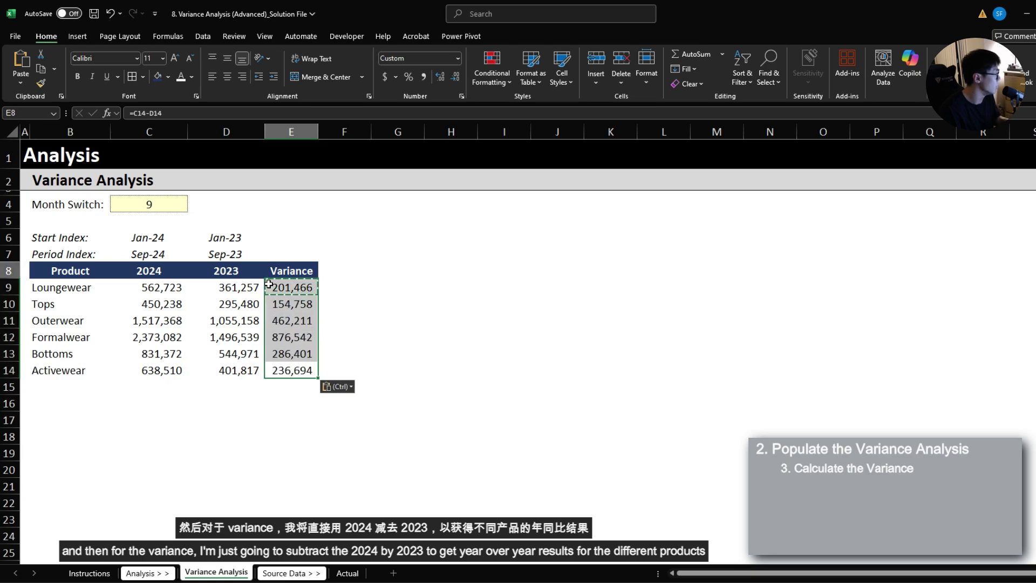
key("ctrl+Up")
key("ctrl+shift+Down")
left_click(138, 372)
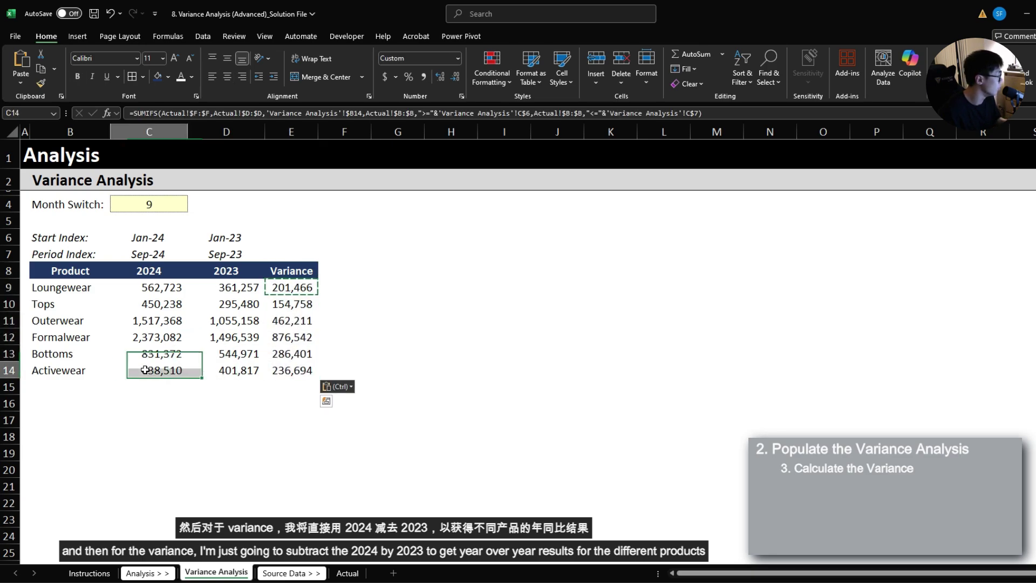
left_click(236, 372)
left_click(302, 372)
left_click_drag(70, 301, 77, 367)
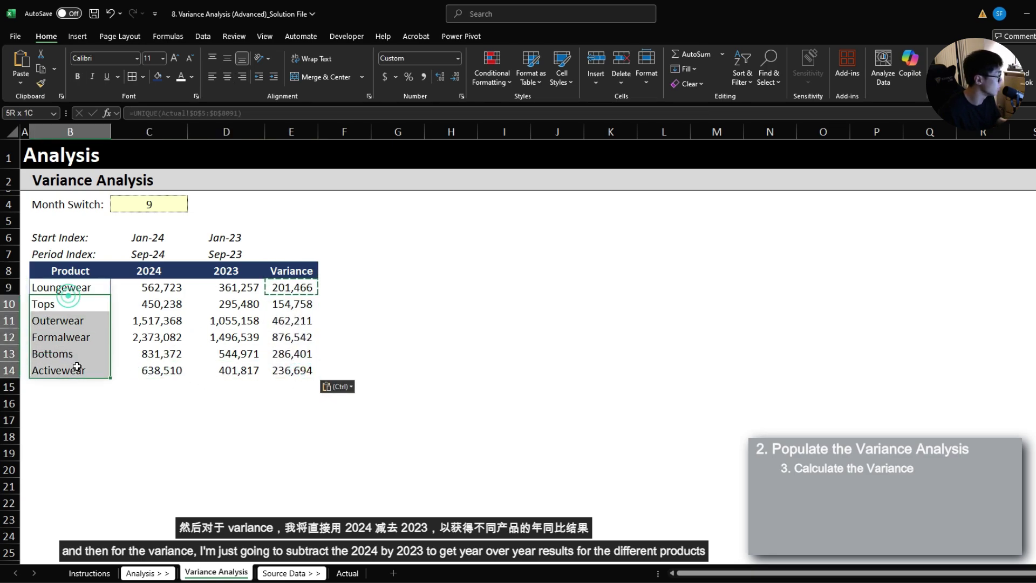
Step: Add a bold, bordered "Total:" row in row 15 that sums the 2024, 2023 and Variance columns over rows 9 to 14
left_click(86, 385)
type("Total:")
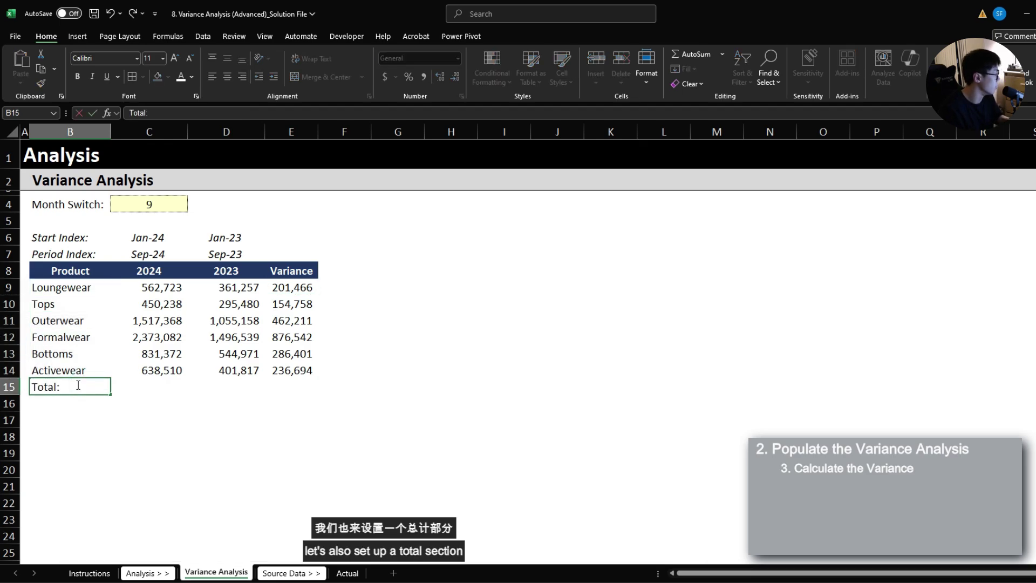
key("Return")
key("Up")
key("Right")
key("shift+Right")
key("shift+Right")
key("alt+equal")
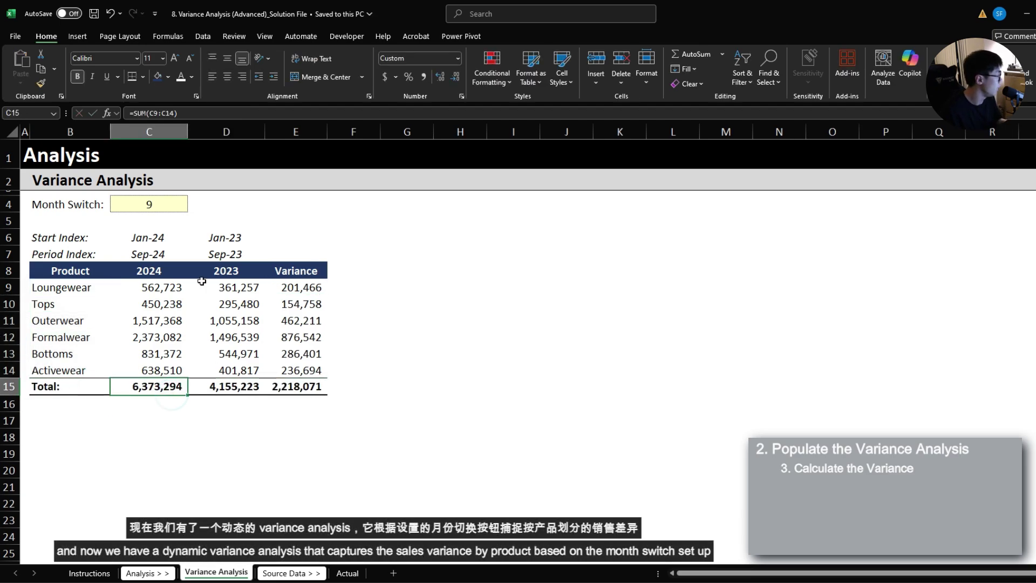
Step: Test the product variance table by setting the Month Switch in C4 to 11 and to 12
left_click_drag(61, 270, 300, 397)
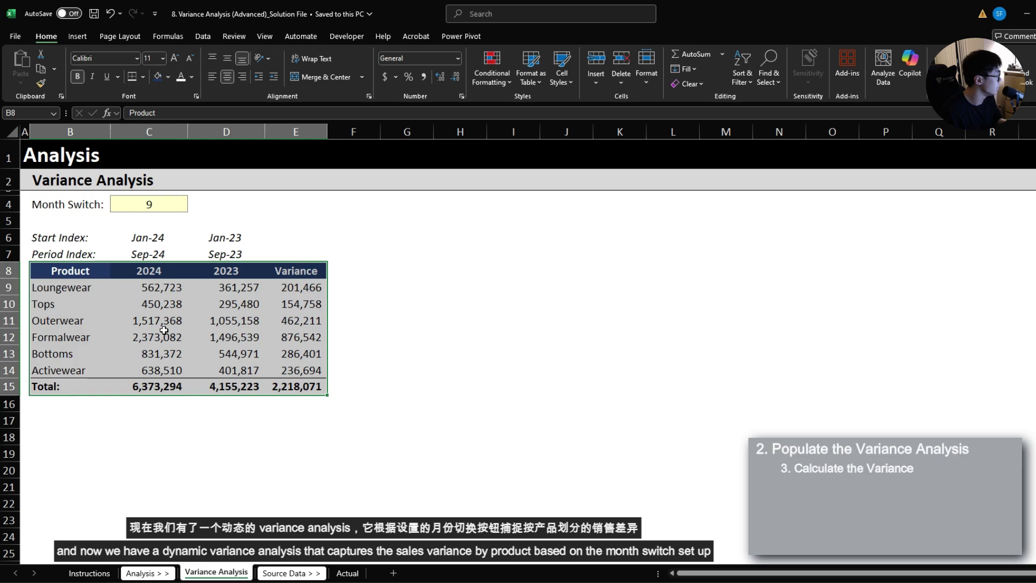
left_click_drag(154, 318, 297, 328)
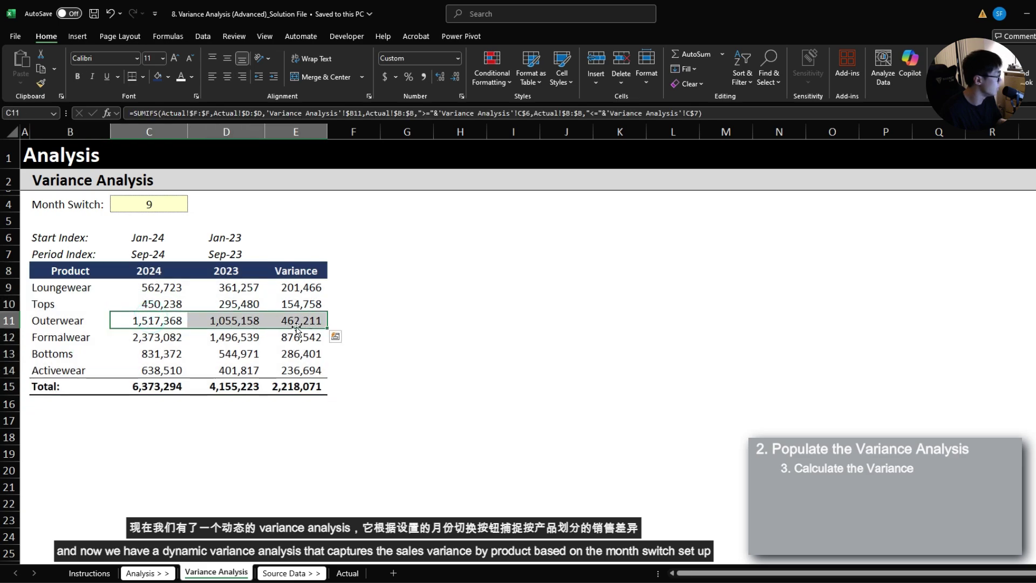
left_click_drag(40, 311, 54, 371)
left_click(149, 204)
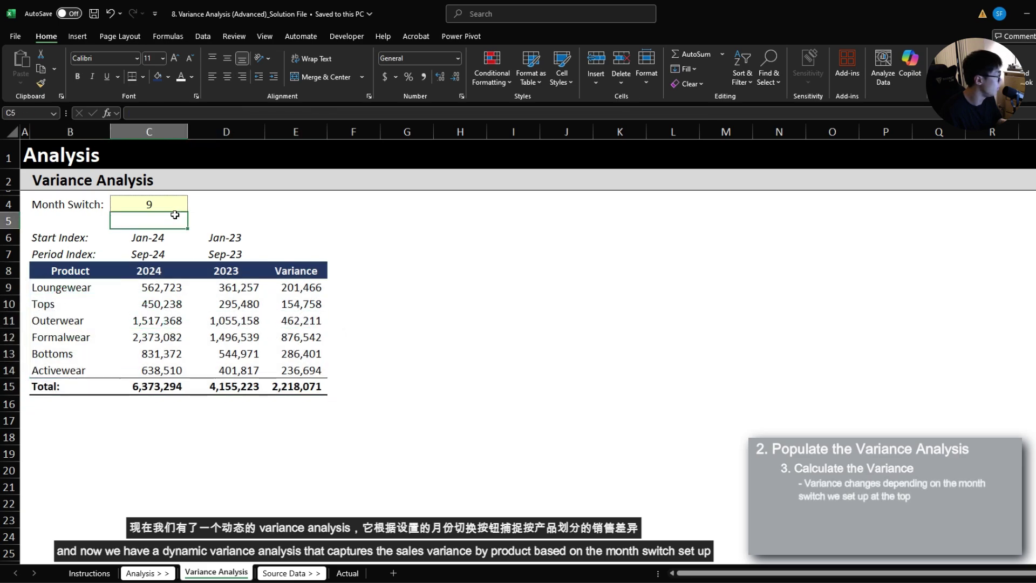
left_click(193, 207)
left_click(147, 315)
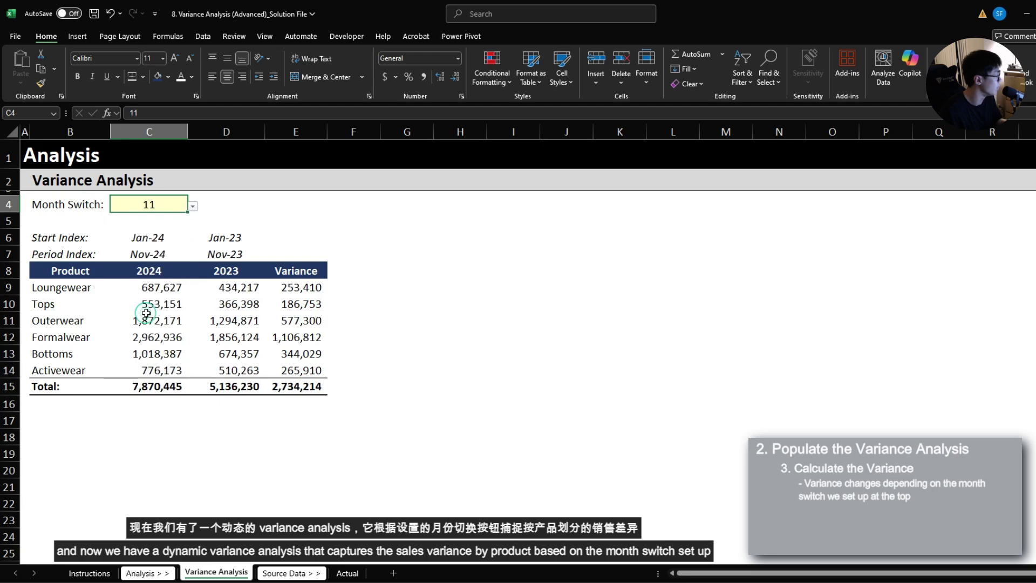
left_click(193, 206)
left_click(143, 325)
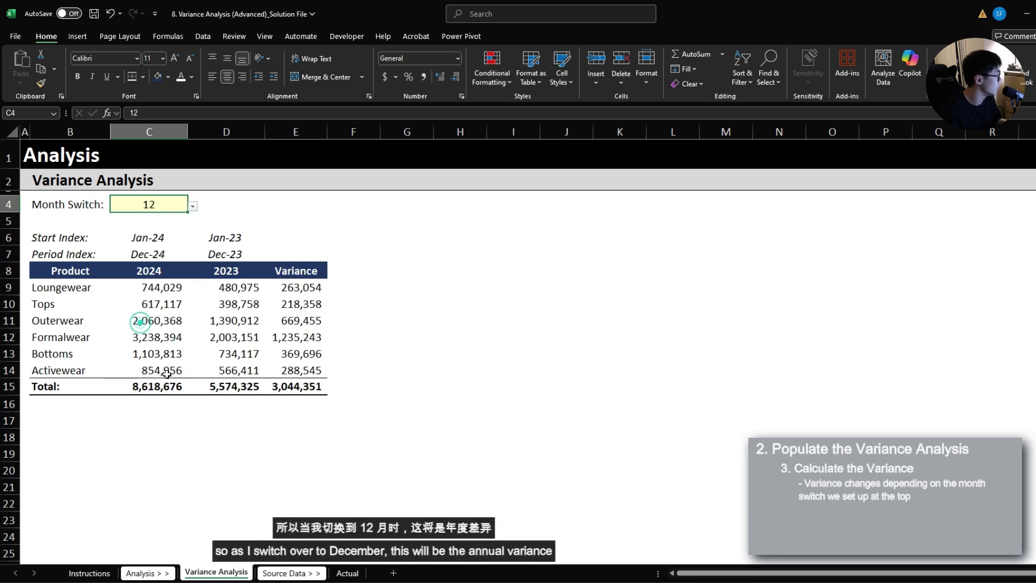
left_click_drag(153, 289, 302, 386)
Step: Set the Month Switch in C4 to 6, check the 2024 and 2023 columns, and save the workbook
left_click(154, 204)
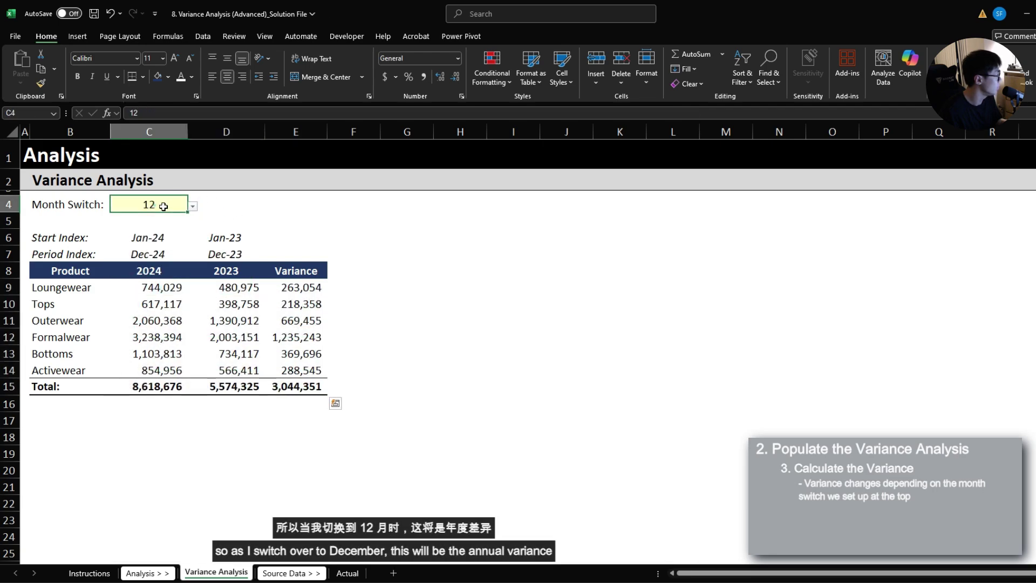
left_click(193, 207)
left_click(134, 267)
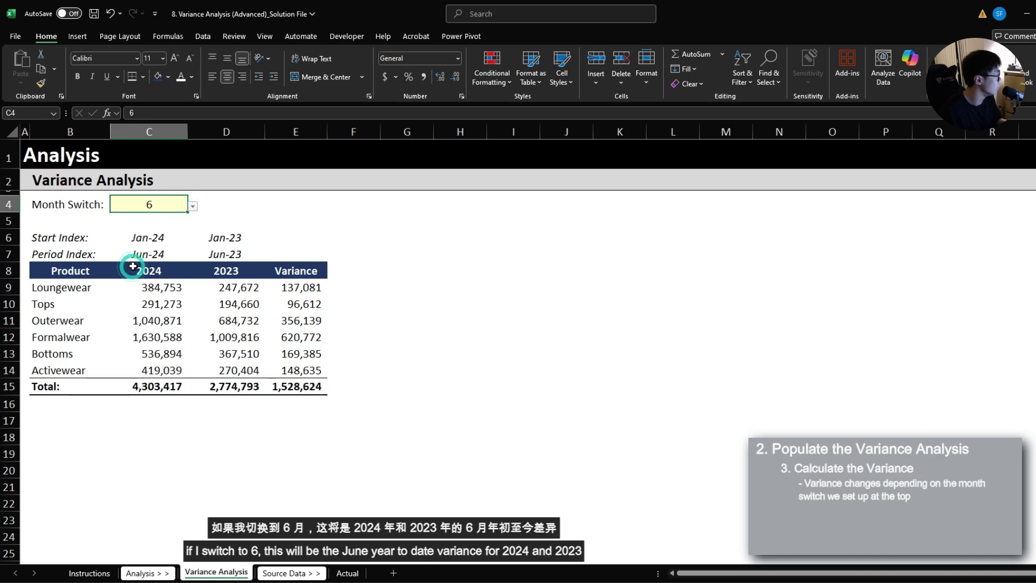
left_click_drag(163, 271, 161, 384)
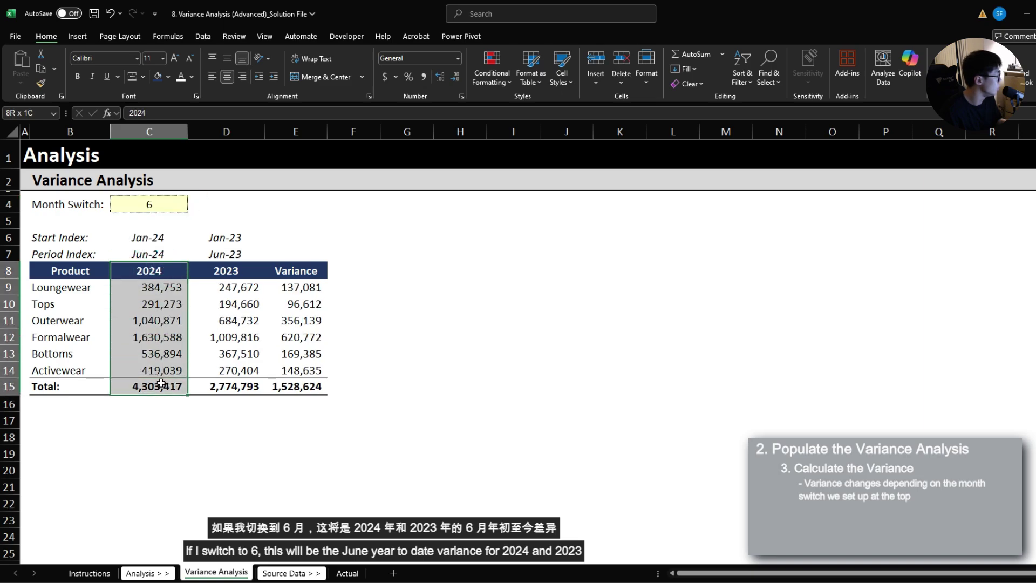
left_click_drag(237, 270, 238, 386)
left_click(165, 269)
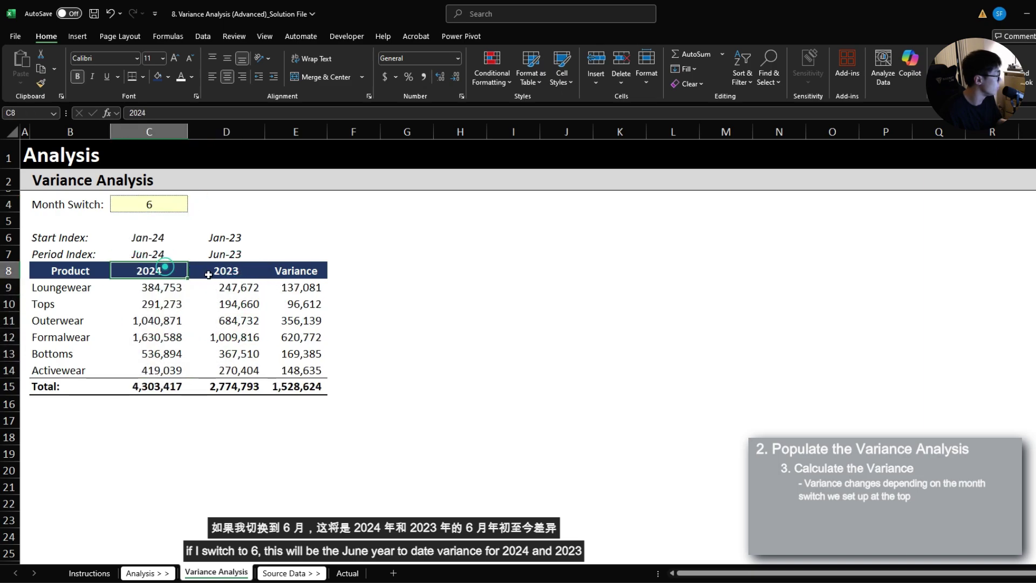
left_click(226, 274)
key("ctrl+s")
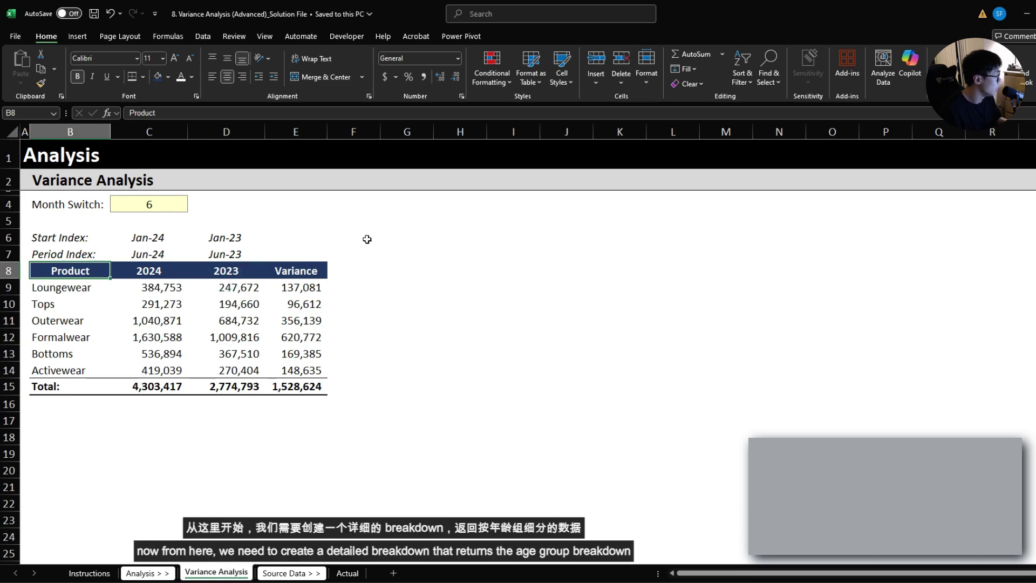
Step: Review the age group breakdown objective on the Instructions sheet and return to the Variance column on the Variance Analysis sheet
key("ctrl+Page_Up")
key("ctrl+Page_Up")
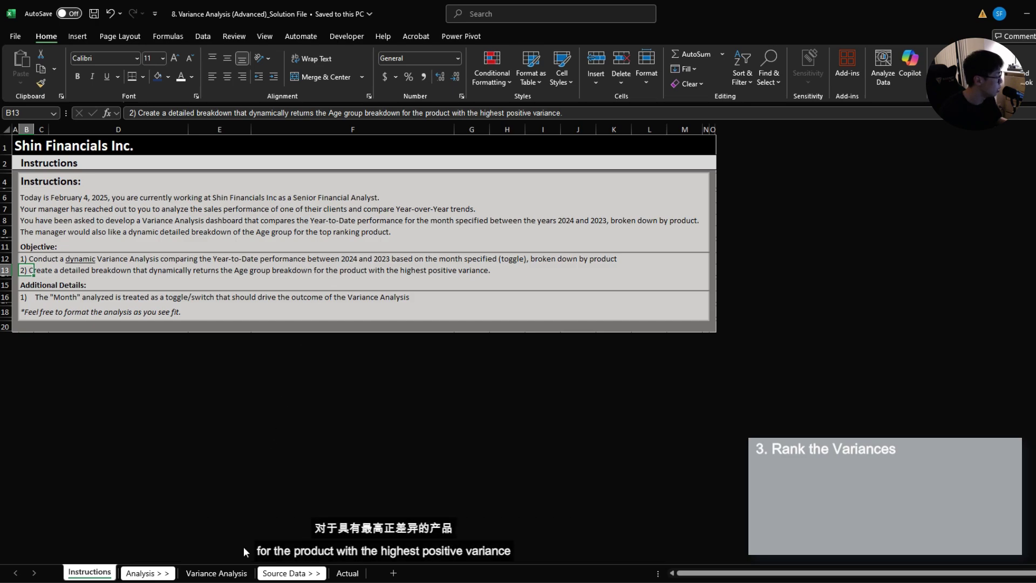
left_click(216, 573)
left_click_drag(296, 287, 295, 387)
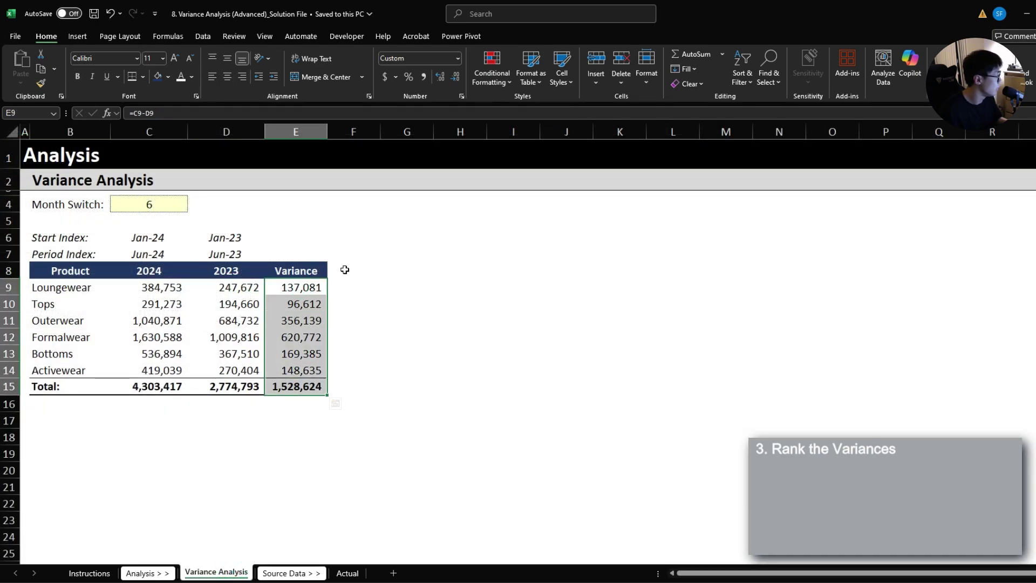
Step: Add a "Rank" header in F8 using the formatting of the Variance header
left_click(298, 270)
key("ctrl+c")
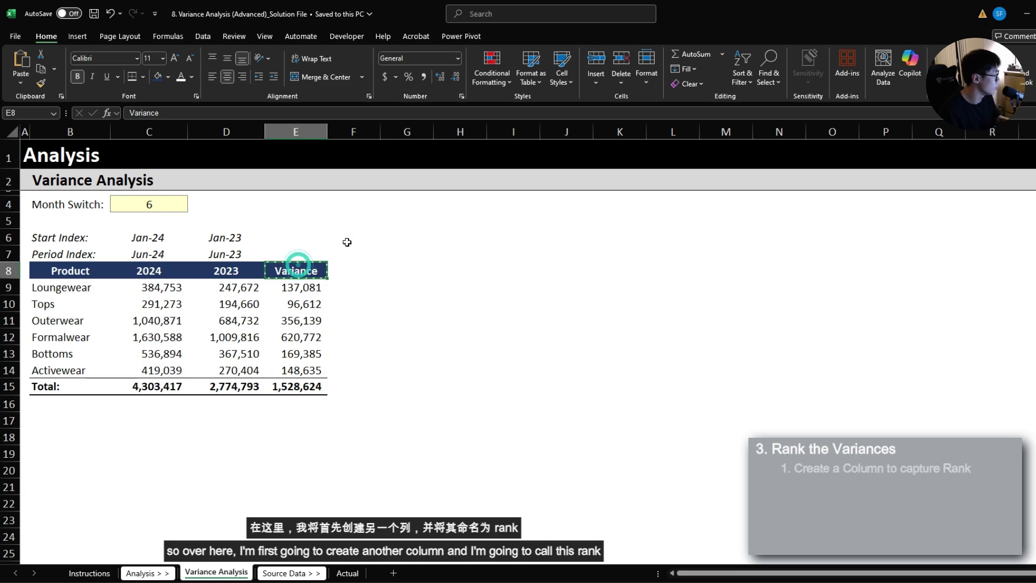
key("Right")
key("ctrl+v")
type("Rank")
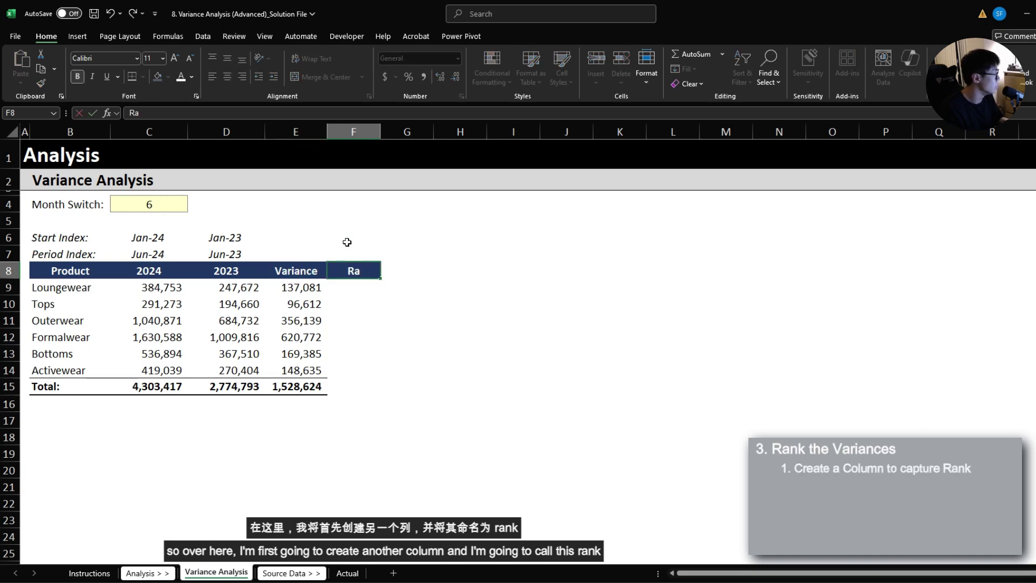
key("Return")
Step: Rank the Loungewear variance in descending order in F9 with =RANK($E9,$E$9:$E$14,0)
type("=R")
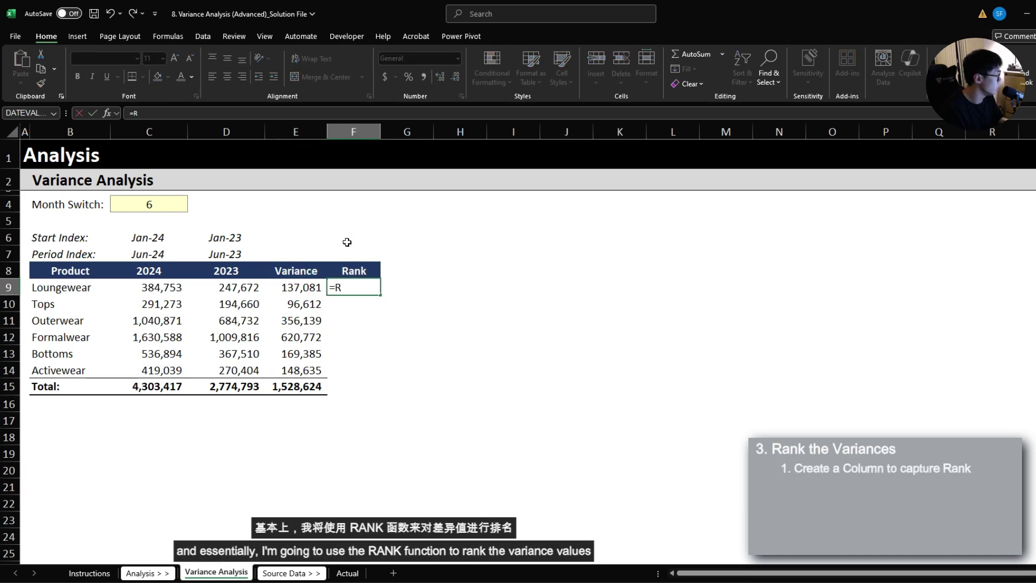
type("ANK(")
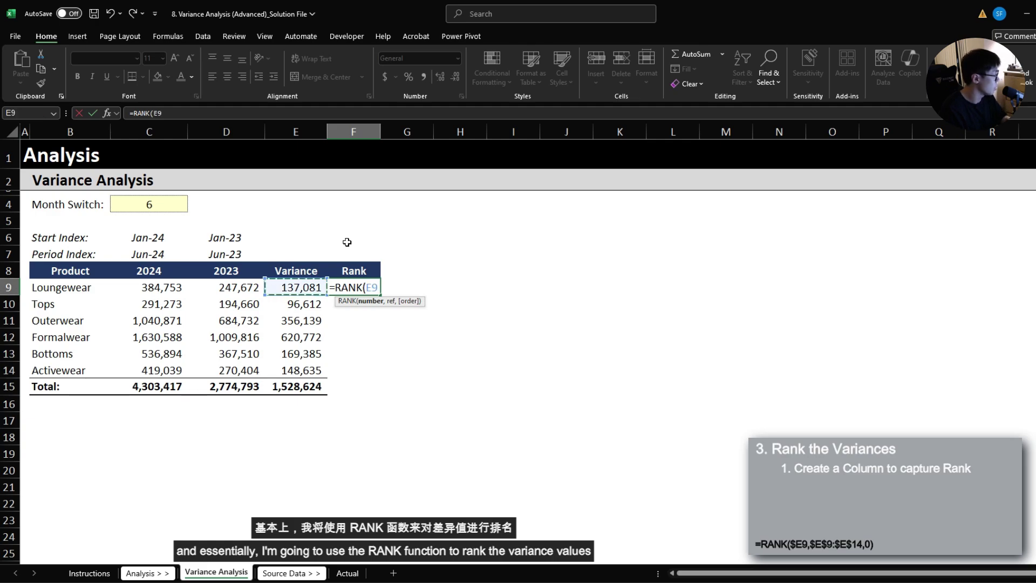
key("Left")
key("shift+Down")
key("shift+Down")
key("shift+Down")
key("shift+Down")
key("shift+Down")
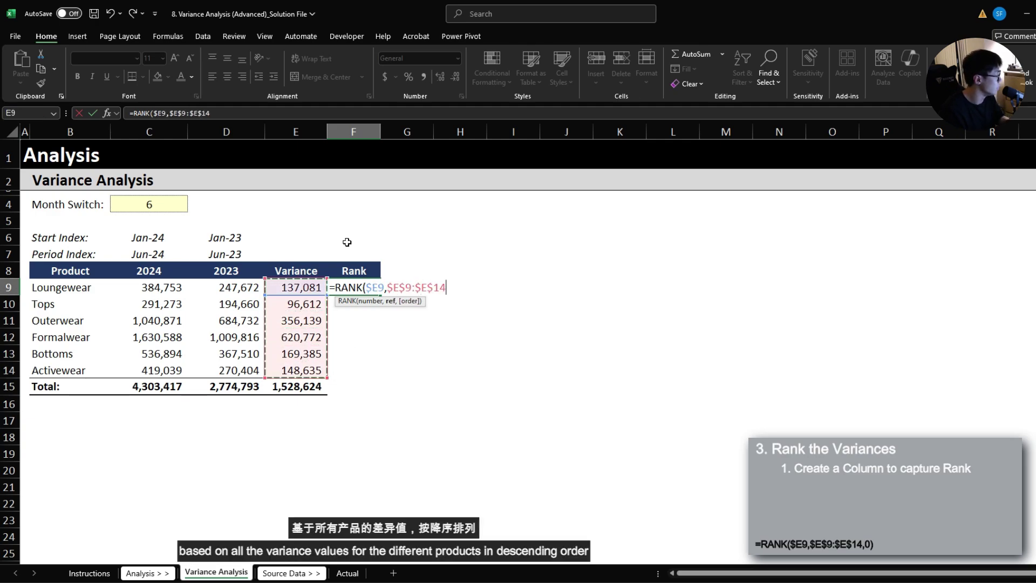
type(",")
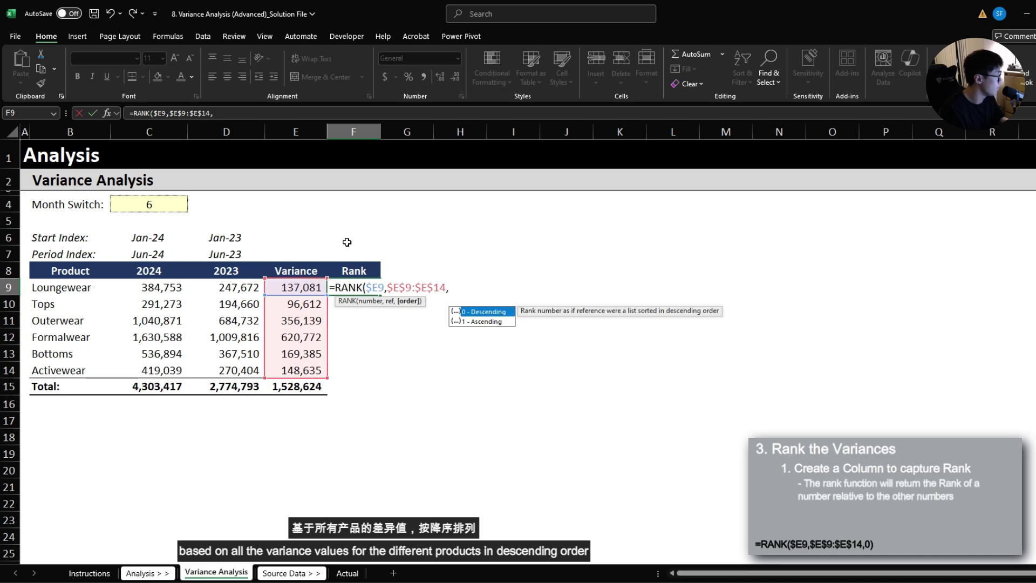
type("0)")
key("Return")
Step: Copy the rank formula from F9 down through F14 for the remaining products
key("Up")
key("ctrl+c")
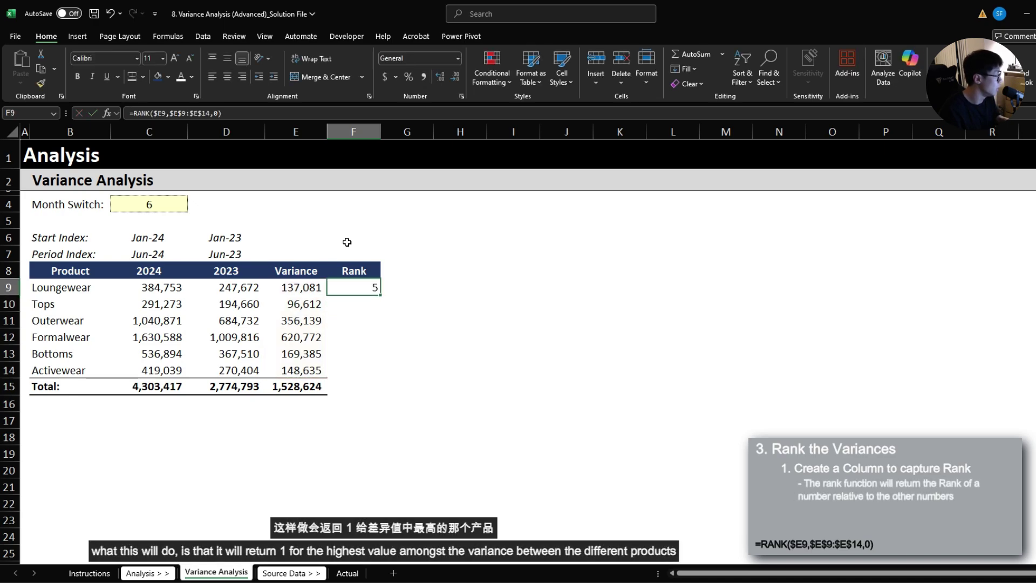
key("Left")
key("ctrl+Down")
key("Right")
key("ctrl+shift+Up")
key("ctrl+v")
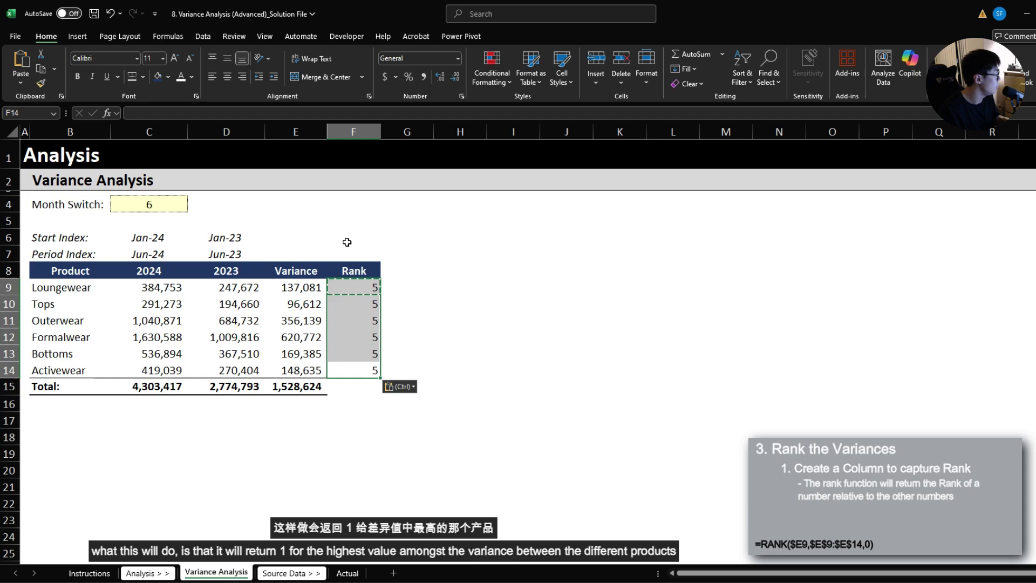
Step: Compare the Formalwear variance in E12 and the other variances in E9:E14 with their ranks
key("Up")
key("Up")
key("Left")
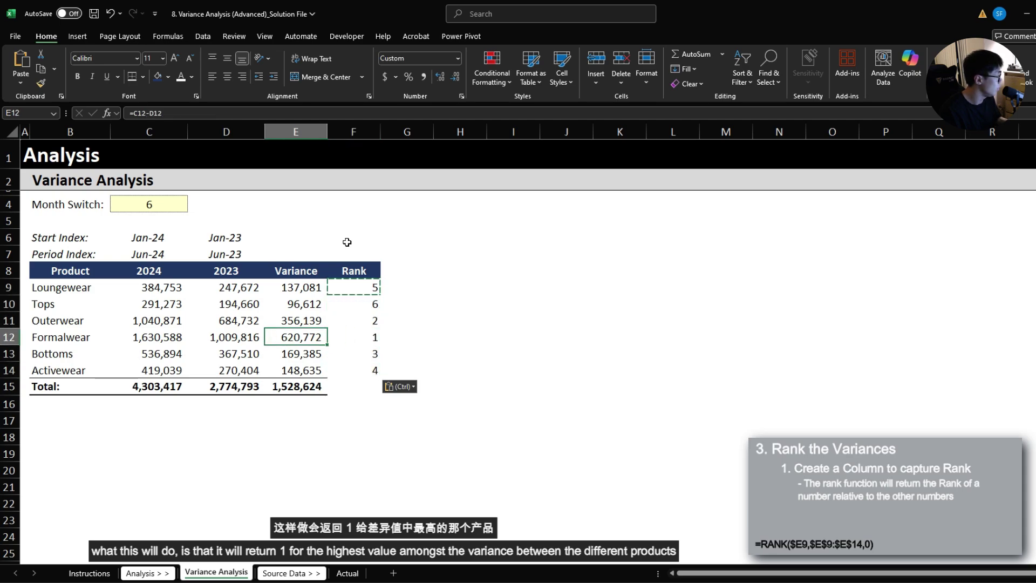
key("Up")
key("Up")
key("Up")
key("shift+Down")
key("shift+Down")
key("shift+Down")
key("shift+Down")
key("shift+Down")
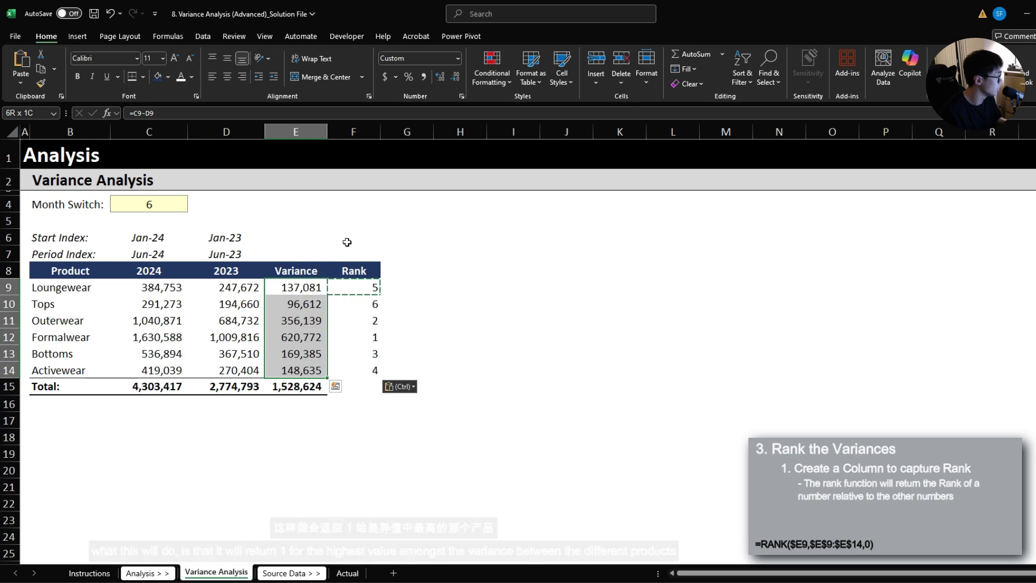
Step: Center the rank values in F9:F14
key("Right")
key("shift+Down")
key("shift+Down")
key("shift+Down")
key("shift+Down")
key("shift+Down")
key("alt+h")
key("a")
key("c")
key("Left")
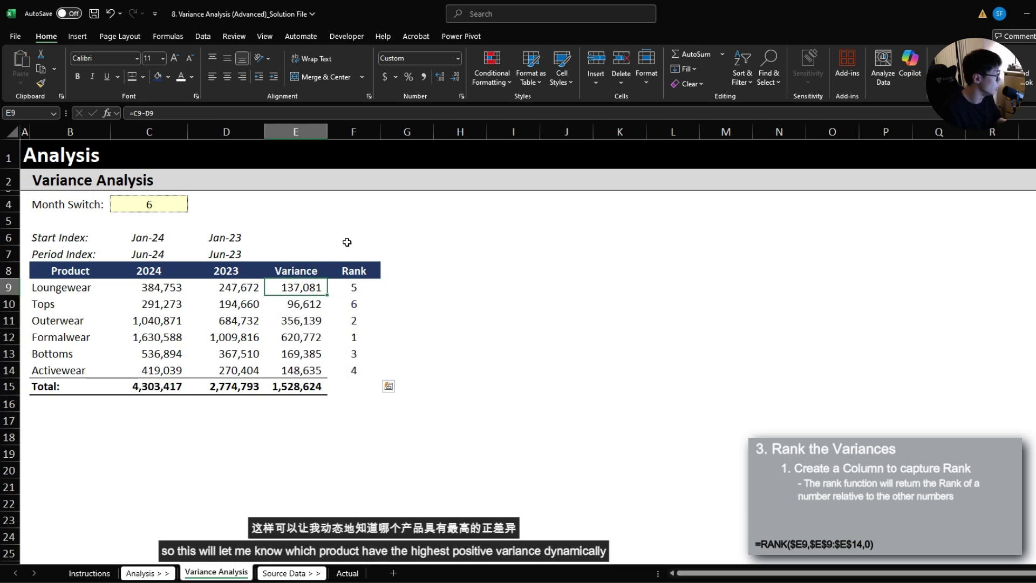
key("shift+Down")
key("shift+Down")
key("shift+Down")
key("shift+Down")
key("shift+Down")
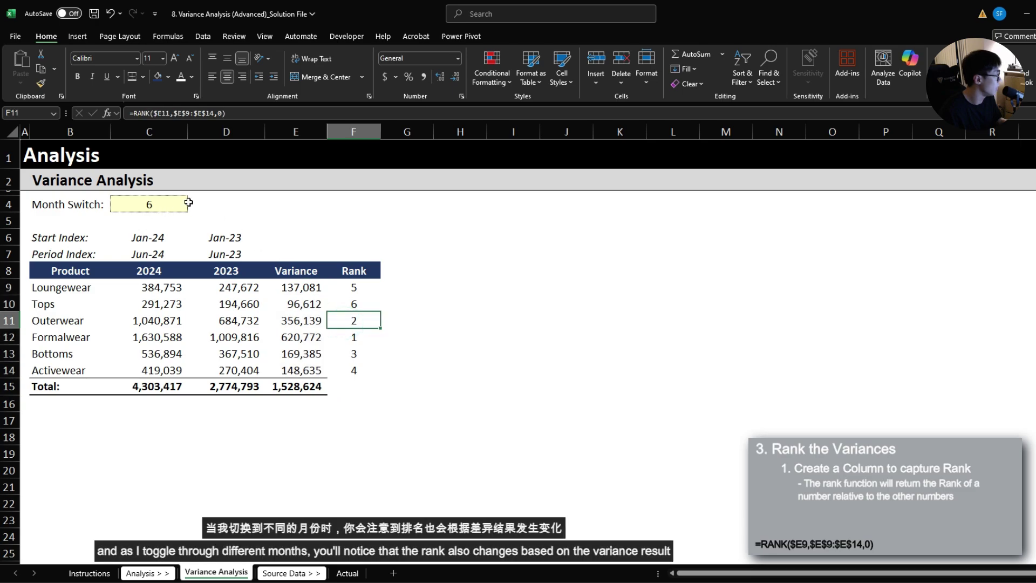
Step: Test the ranking by changing the Month Switch in C4 to 1 and 2, and leave it set to 5
left_click(185, 204)
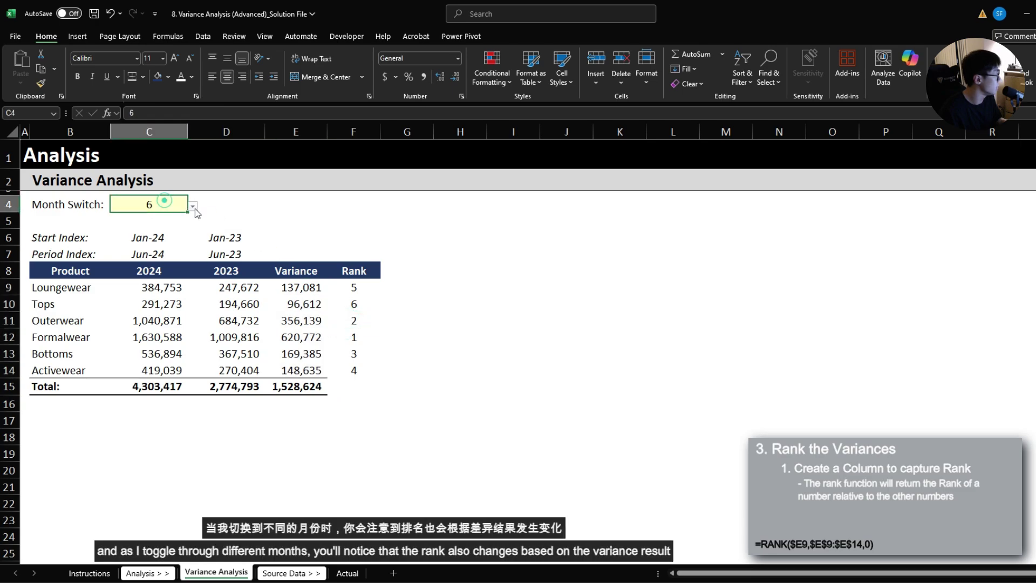
left_click(193, 208)
left_click(148, 219)
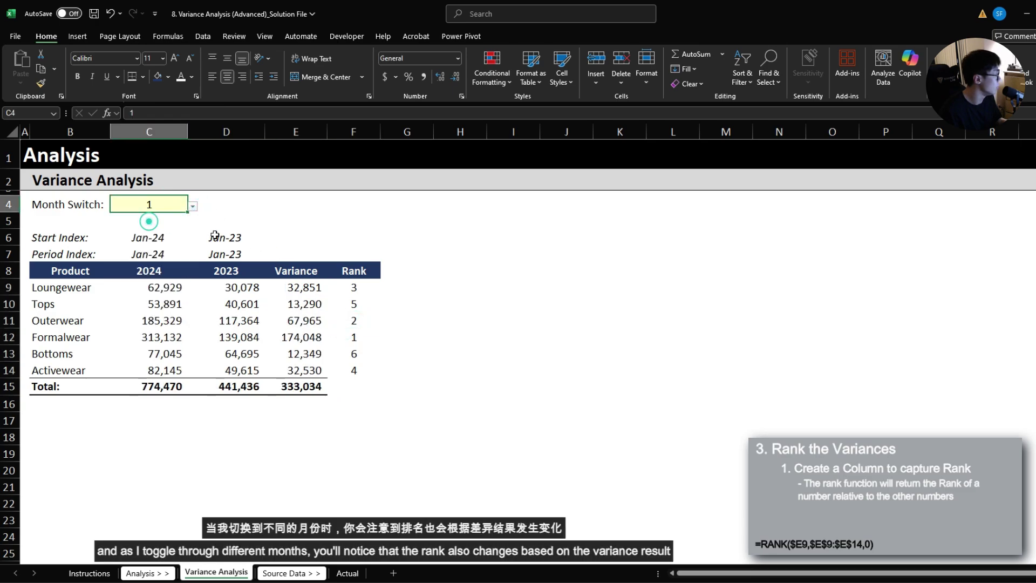
left_click(193, 206)
left_click(144, 228)
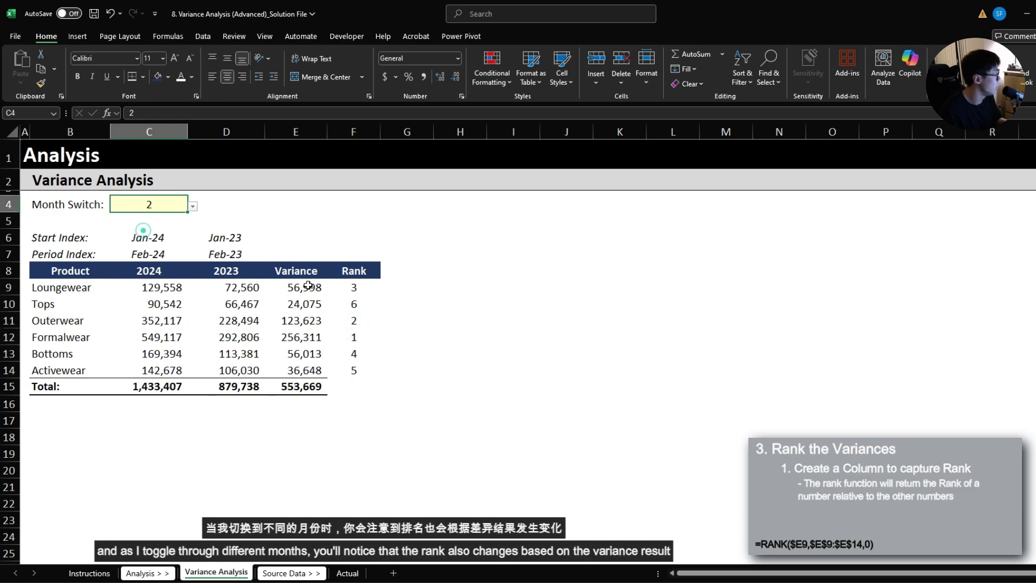
left_click(193, 206)
left_click(137, 256)
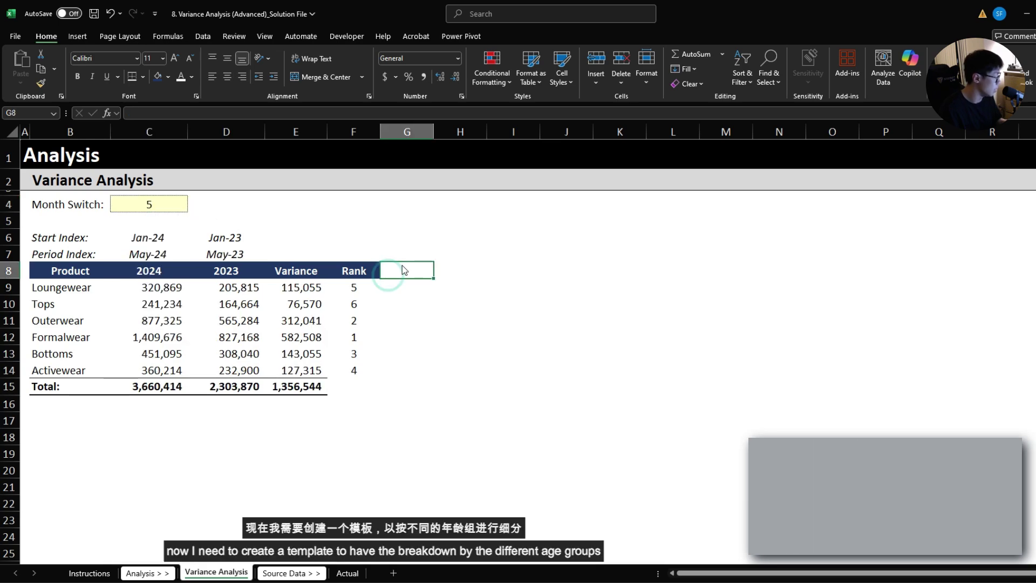
Step: Copy the product table B8:E15 to H8 with its column widths, leaving a narrow column G as a spacer
key("ctrl+Left")
key("shift+Right")
key("shift+Right")
key("shift+Right")
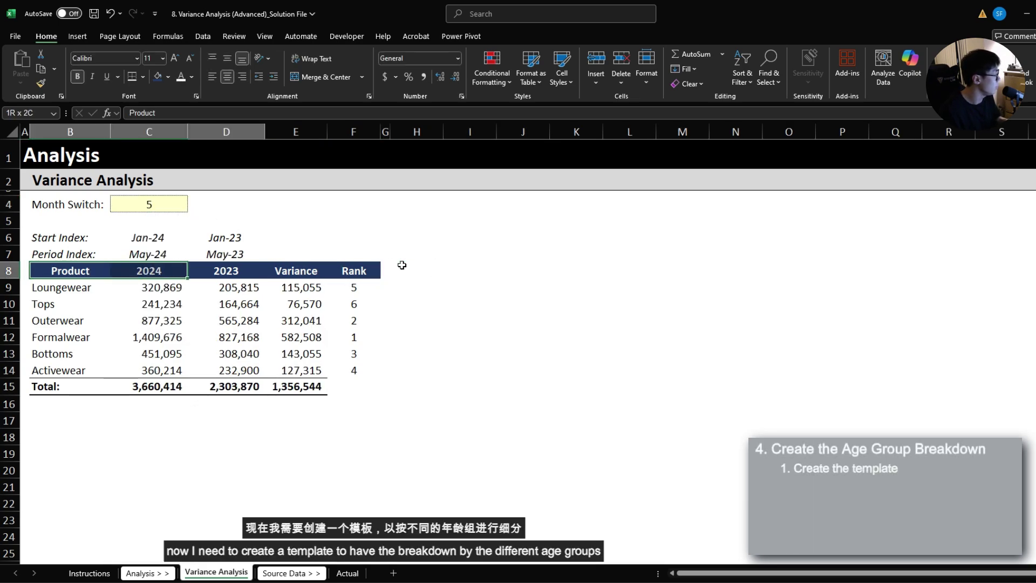
key("ctrl+shift+Down")
key("ctrl+c")
left_click(402, 264)
key("ctrl+v")
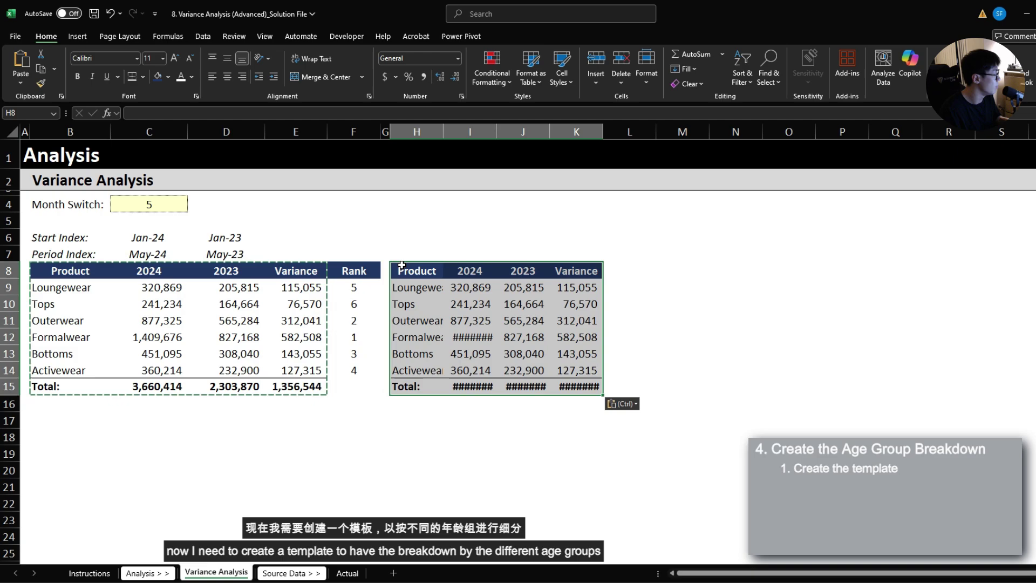
key("ctrl+w")
key("Up")
key("Up")
key("Up")
key("Up")
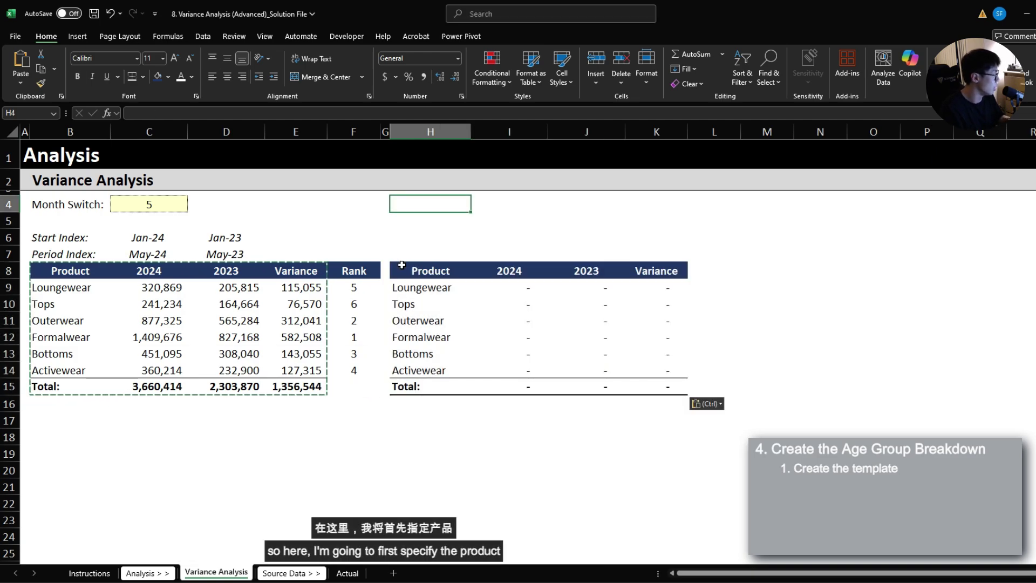
Step: Add a bold "Product:" label in H4
type("Product:")
key("ctrl+Return")
key("ctrl+b")
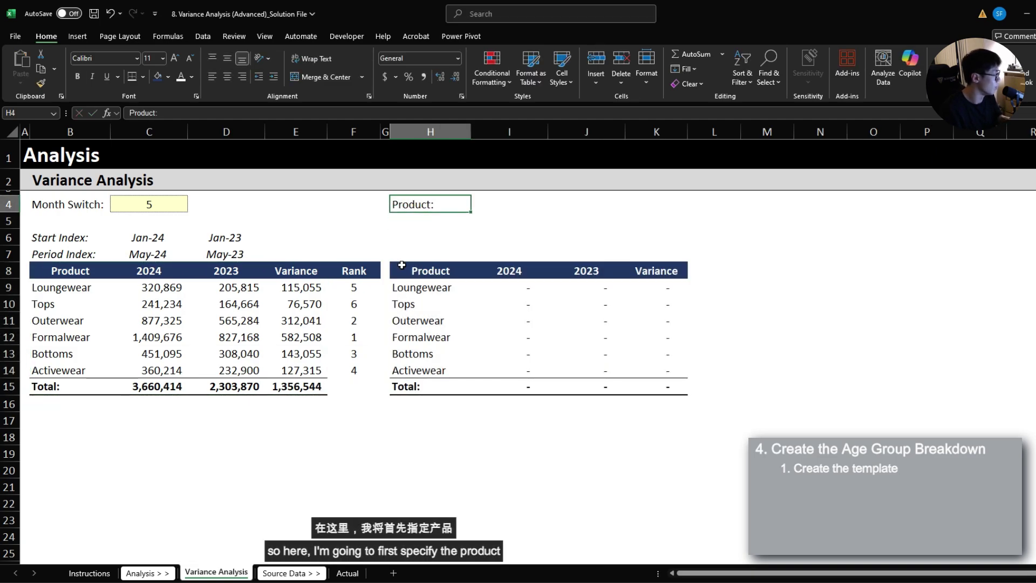
Step: Begin an XLOOKUP formula in I4 that looks up 1 in the rank range $F$9:$F$14
key("Right")
type("=xlookup")
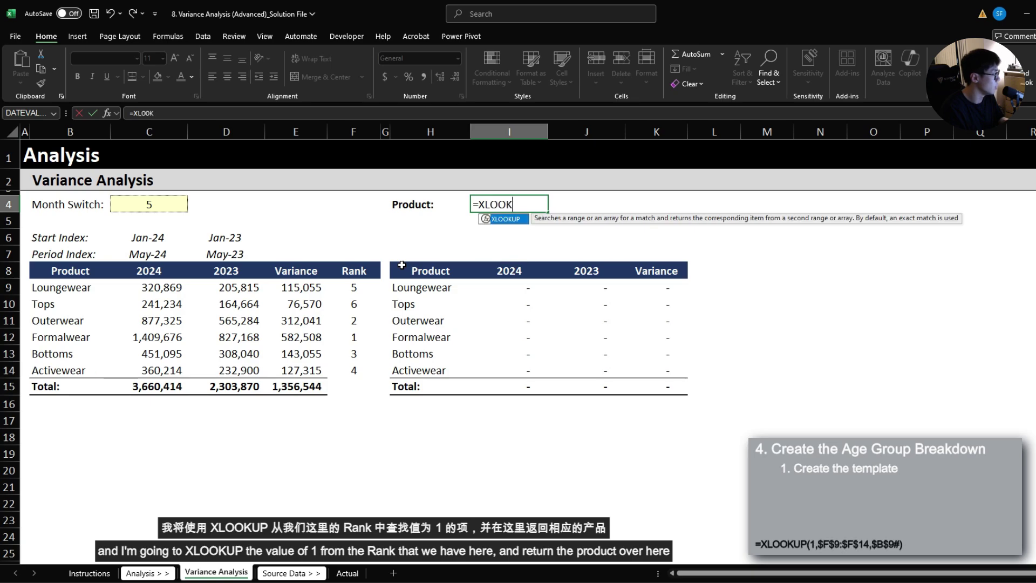
key("Tab")
type("1,")
key("Left")
key("Left")
key("Left")
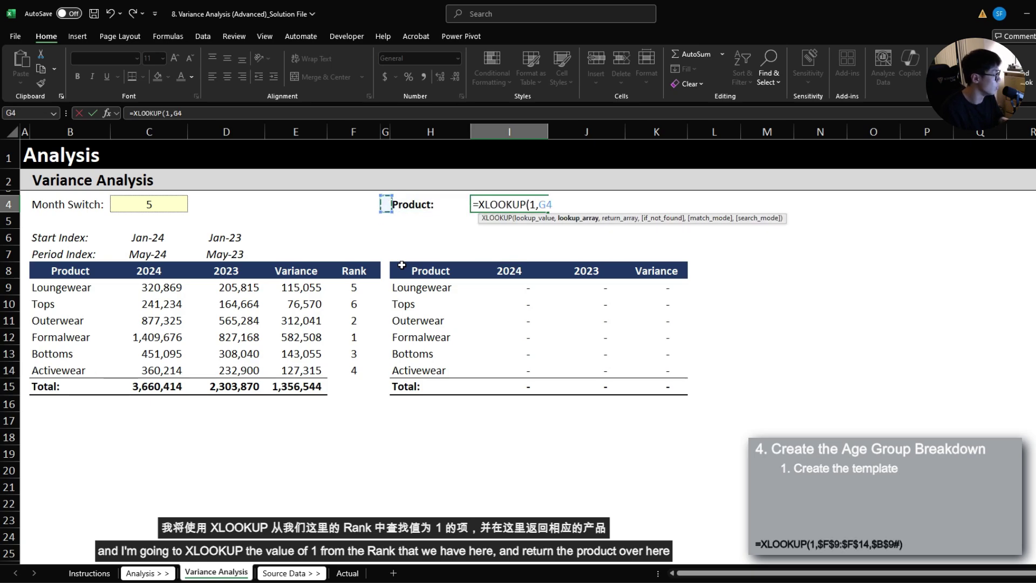
key("Down")
key("Down")
key("Down")
key("Down")
key("Down")
key("shift+Down")
key("shift+Down")
key("shift+Down")
key("shift+Down")
key("shift+Down")
key("F4")
type(",")
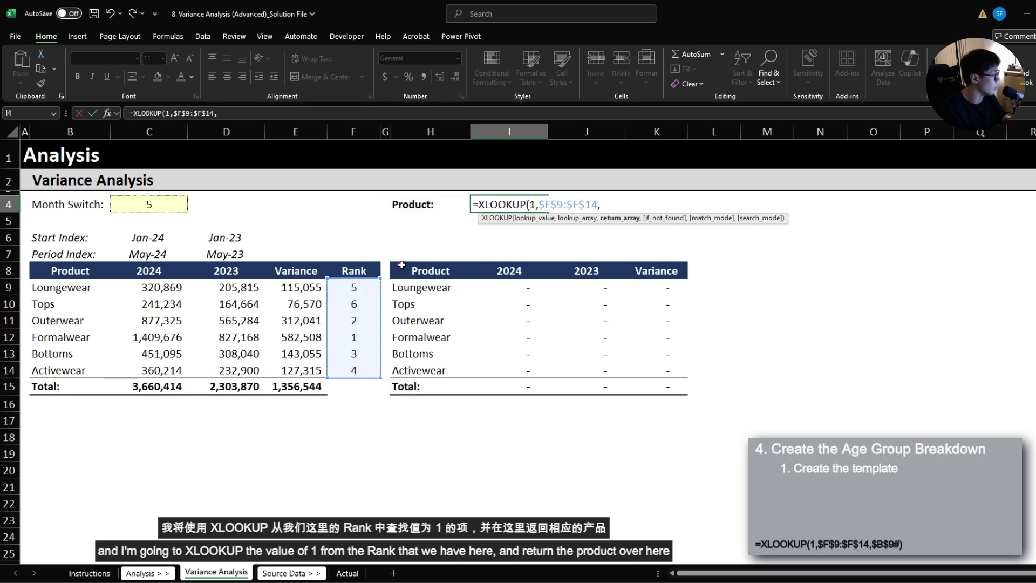
Step: Complete the XLOOKUP in I4 with the product list $B$9# as the return array
key("Left")
key("Left")
key("Left")
key("Left")
key("Left")
key("Left")
key("Down")
key("Down")
key("Left")
key("Down")
key("Down")
key("Down")
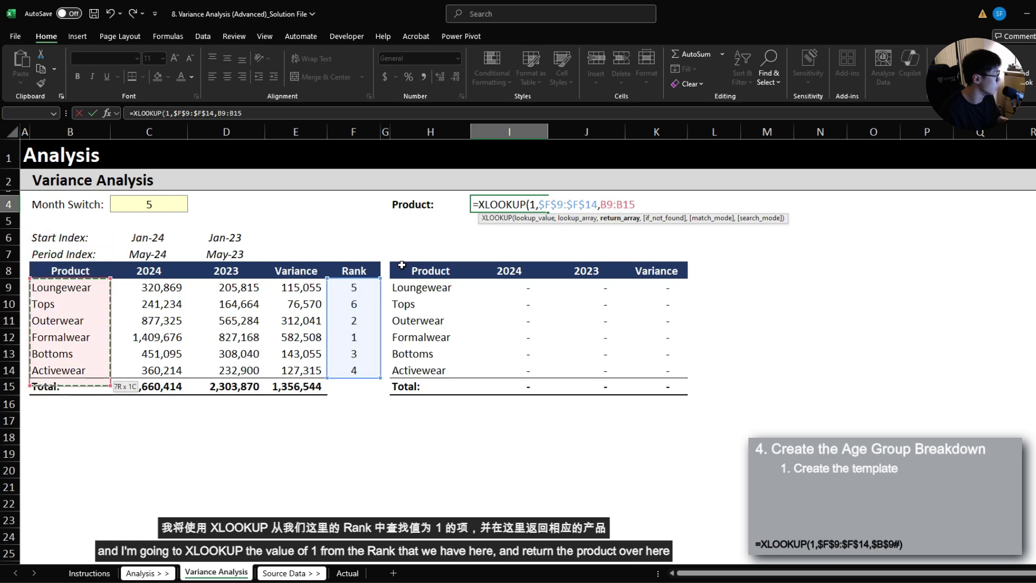
key("Return")
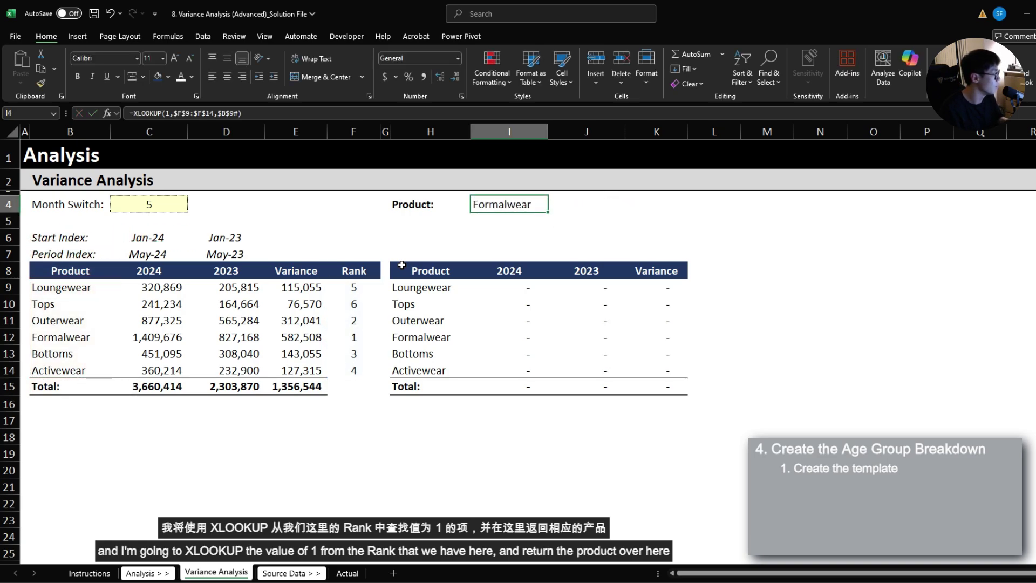
Step: Replace the header in H8 with "Age Group"
left_click(426, 267)
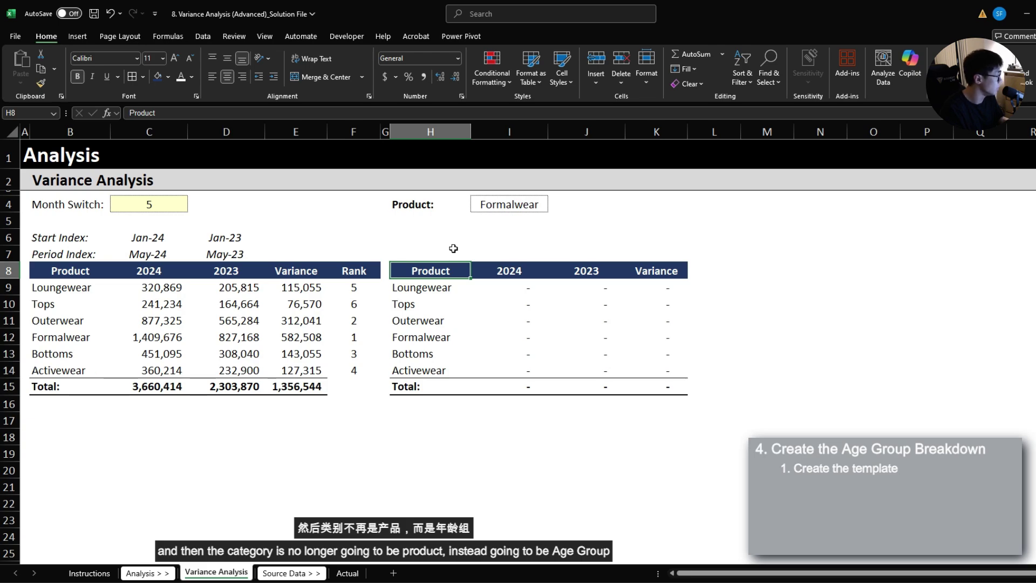
type("Age")
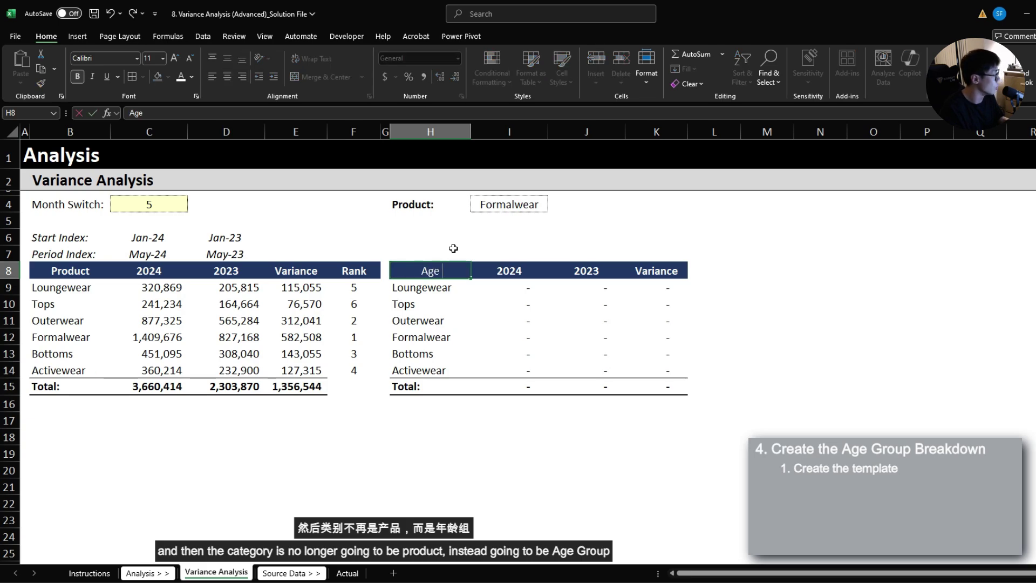
type(" Group")
key("Return")
Step: List the distinct age groups from H9 down with =UNIQUE(Actual!$C$5:$C$8091)
type("=U")
key("Tab")
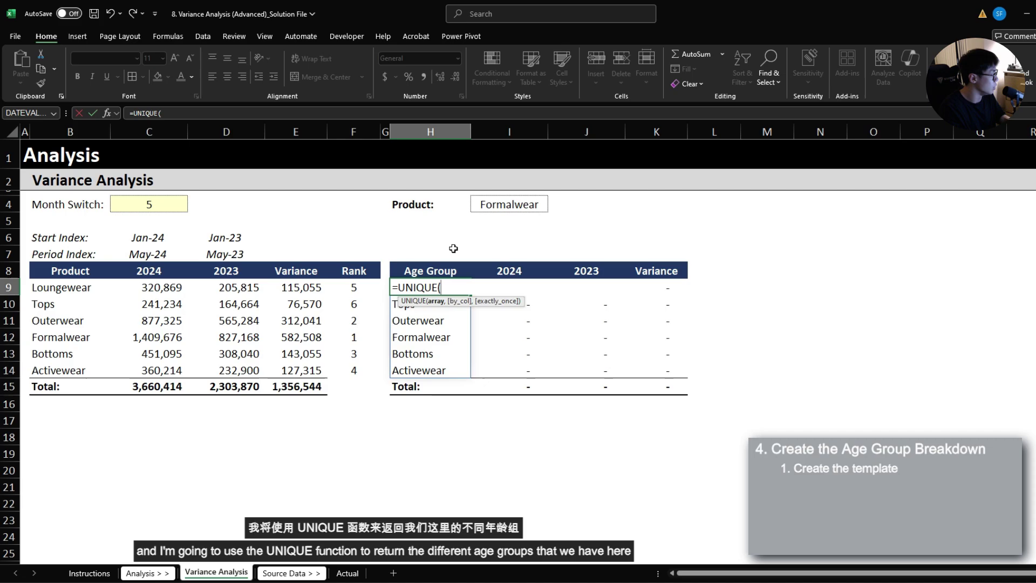
key("ctrl+Page_Down")
key("ctrl+Page_Down")
left_click(117, 192)
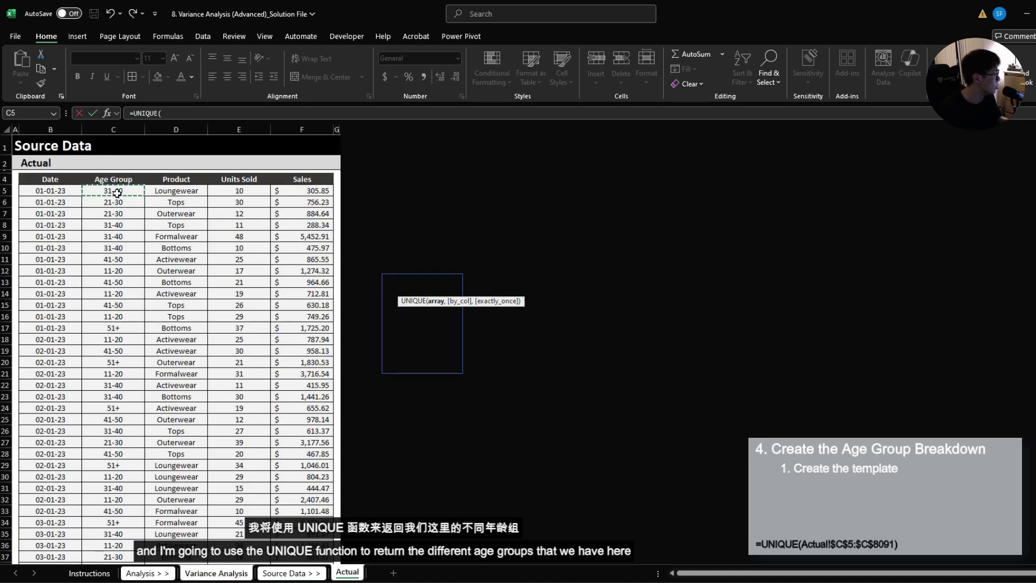
key("ctrl+shift+Down")
key("Return")
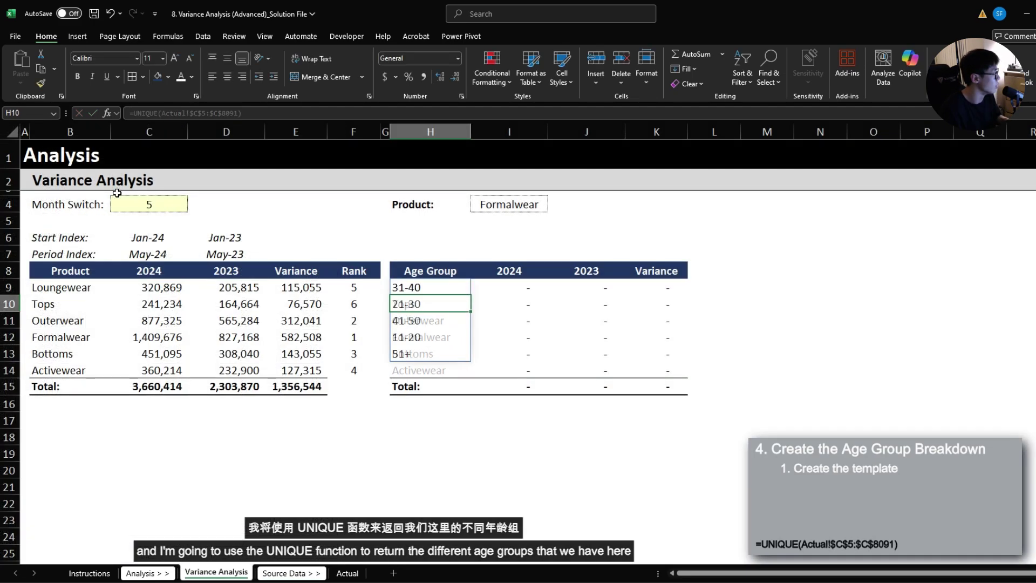
Step: Delete the surplus row of cells H14:K14 in the age group table, shifting the cells below up
key("Down")
key("Down")
key("Down")
key("Down")
key("shift+Right")
key("shift+Right")
key("shift+Right")
key("alt")
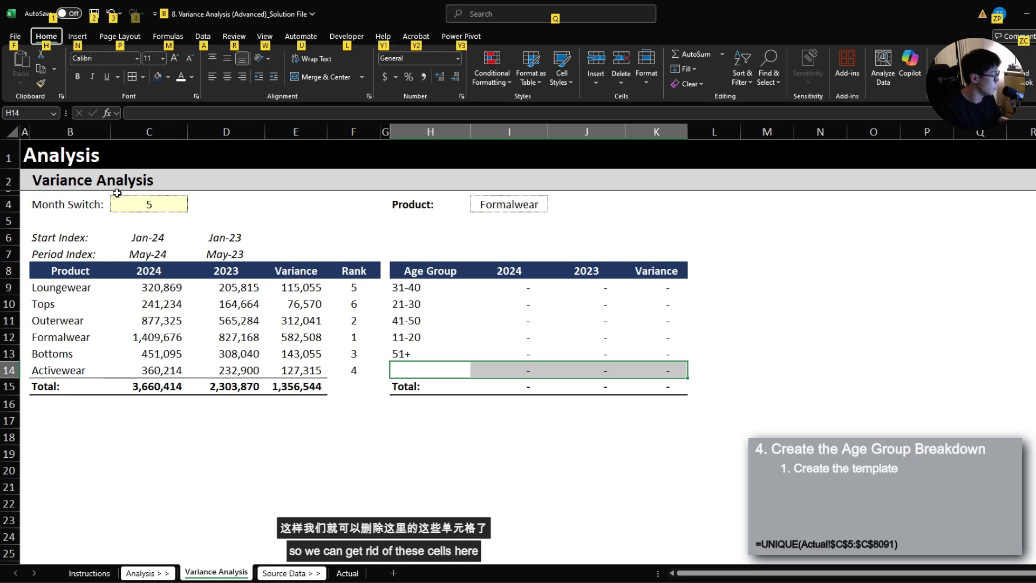
key("h")
key("d")
key("d")
key("Return")
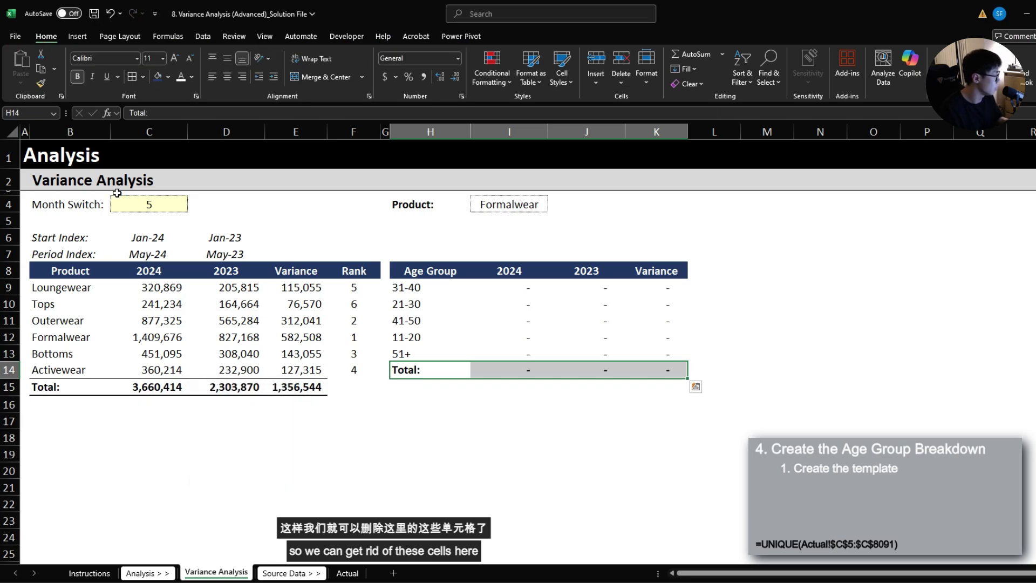
Step: Wrap the UNIQUE formula in H9 in SORT with sort order 1 to list the age groups in ascending order
key("Up")
key("Up")
key("Up")
key("shift+Up")
key("shift+Up")
key("shift+Down")
key("shift+Down")
key("shift+Down")
key("shift+Down")
key("Up")
key("Up")
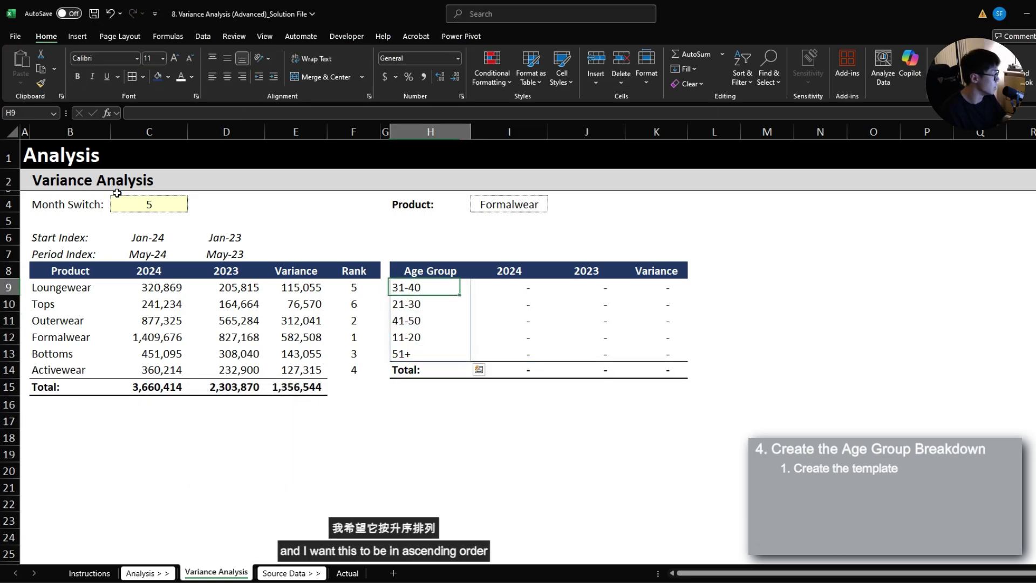
key("F2")
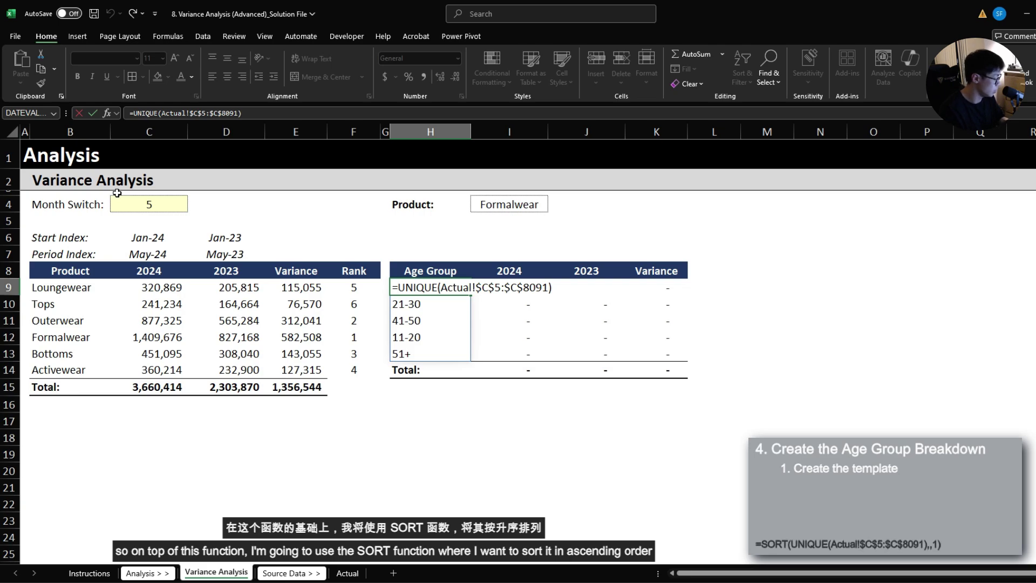
type("SORT(")
type(",")
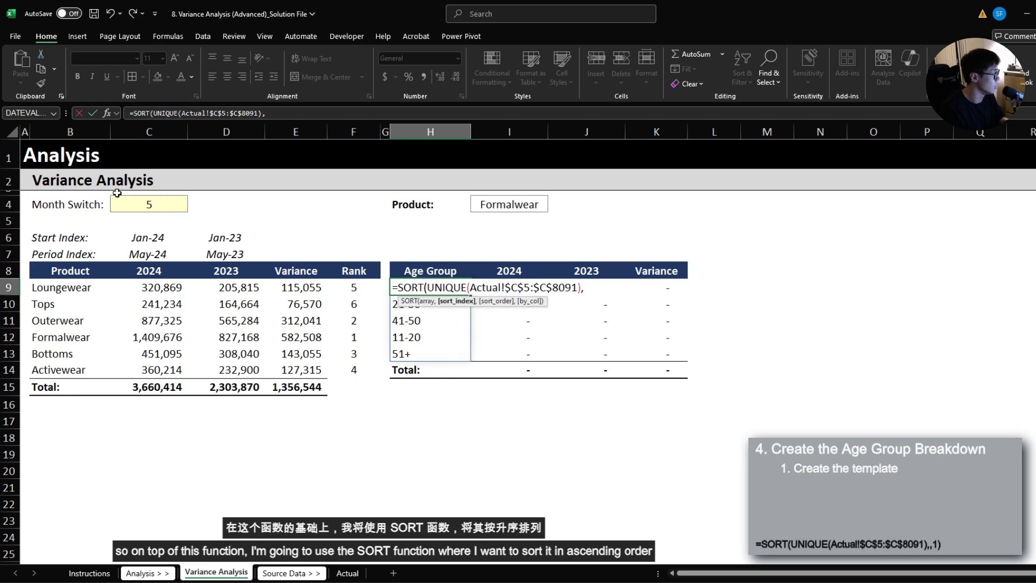
type(",")
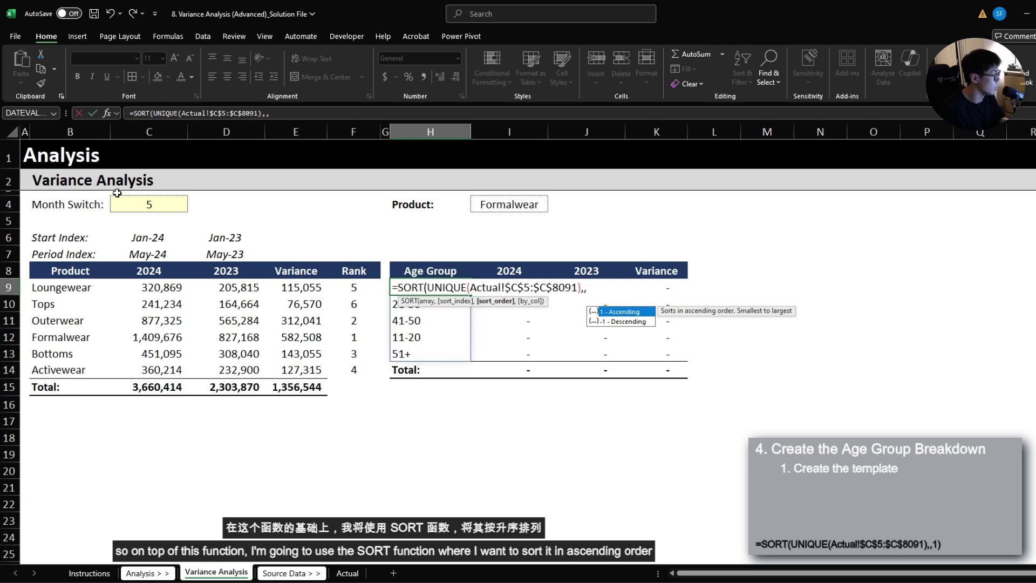
type("1)")
key("ctrl+Return")
key("shift+Down")
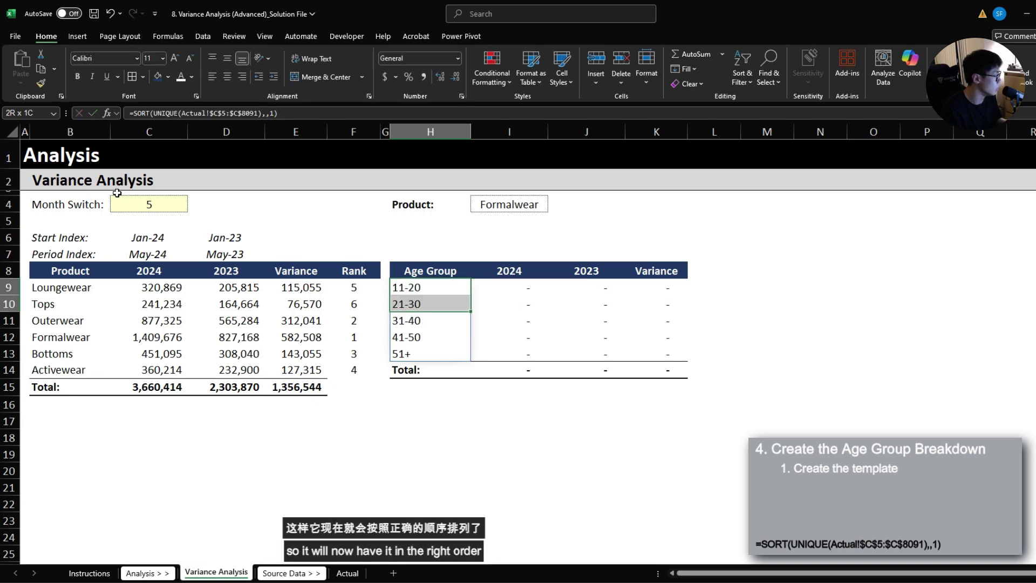
key("shift+Down")
key("shift+Down")
key("shift+Down")
Step: Copy the Start Index and Period Index rows B6:D7 to H6, above the age group table
key("Right")
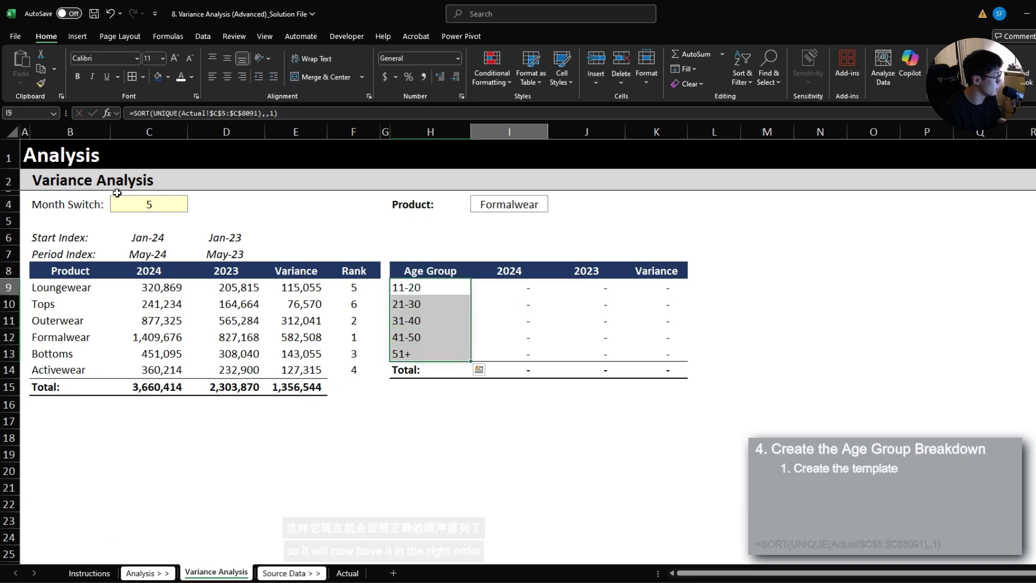
key("Up")
key("Up")
key("Up")
key("Left")
key("Left")
key("Left")
key("Left")
key("Left")
key("Left")
key("Left")
key("Left")
key("shift+Right")
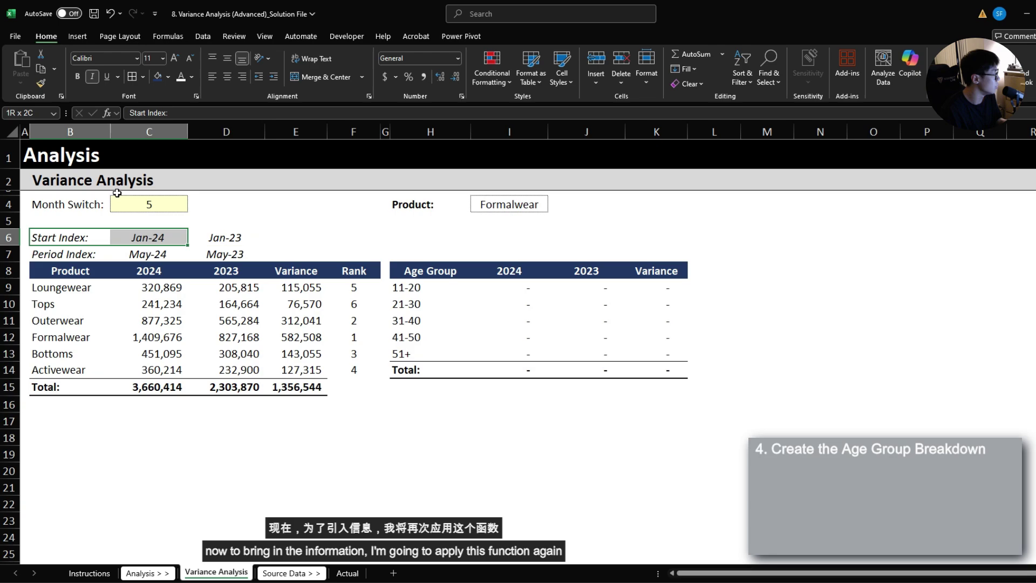
key("shift+Right")
key("shift+Down")
key("ctrl+c")
key("Right")
key("Right")
key("Right")
key("Right")
key("Right")
key("Right")
key("ctrl+v")
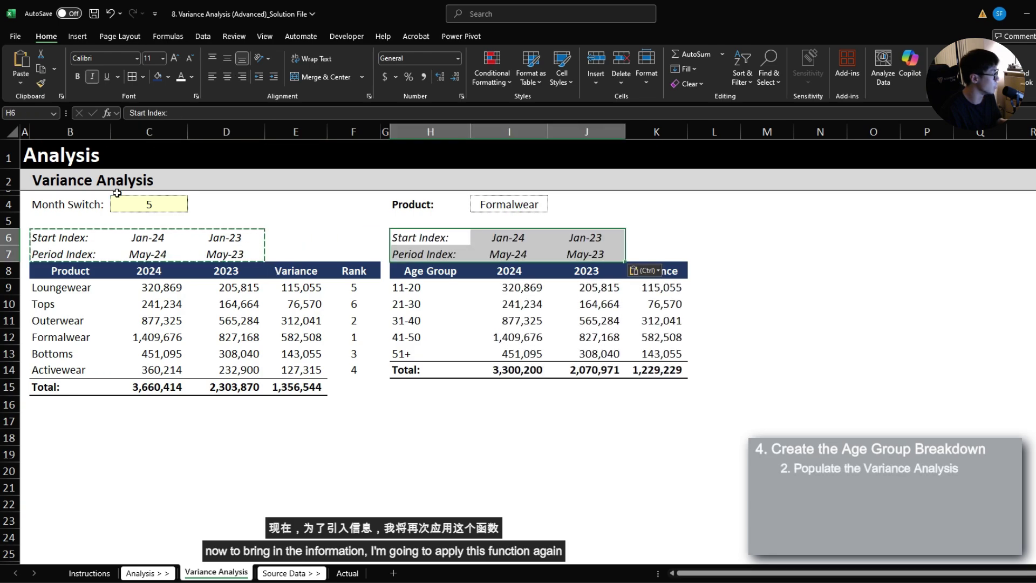
Step: Begin a SUMIFS formula in I9 with the sales column Actual!$F:$F as the sum range
key("Right")
key("Down")
key("Down")
key("Down")
type("=SUMIFS(")
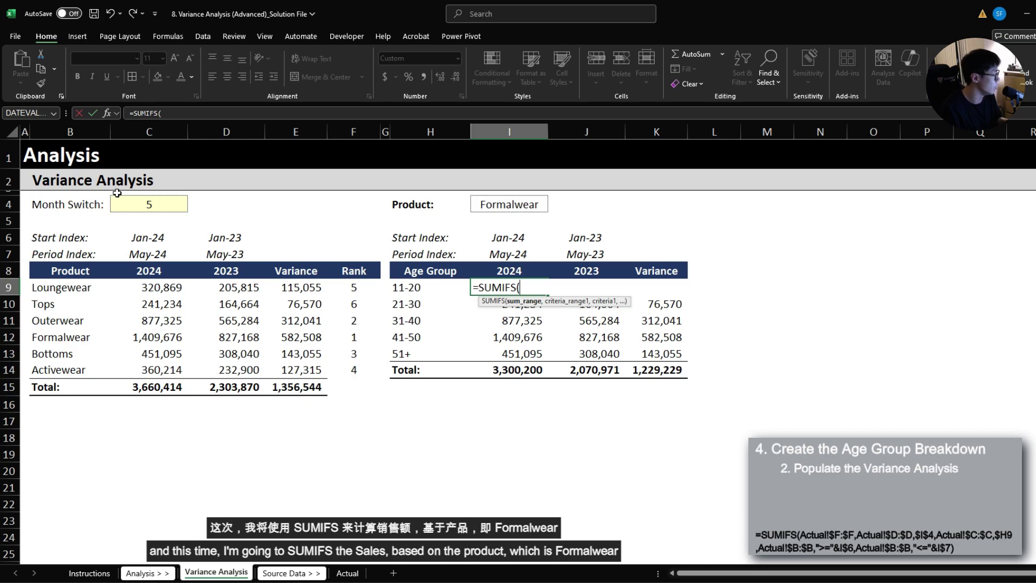
key("ctrl+Page_Down")
key("ctrl+Page_Down")
key("ctrl+space")
key("F4")
Step: Add a SUMIFS criterion matching the product column Actual!$D:$D to the selected product in $I$4
type(",")
key("Left")
key("Left")
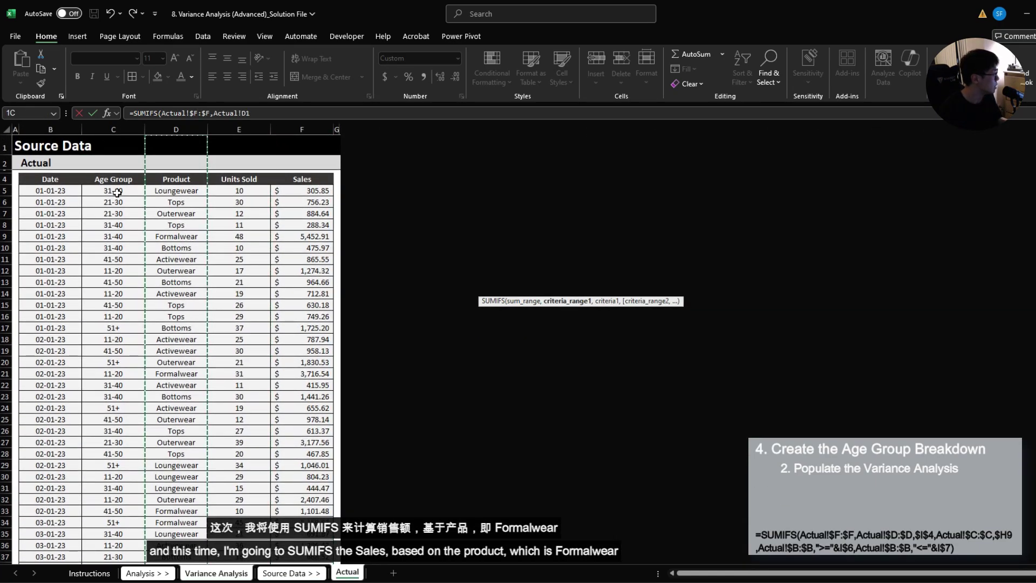
key("F4")
type(",")
key("ctrl+Page_Up")
key("ctrl+Page_Up")
key("Up")
key("Up")
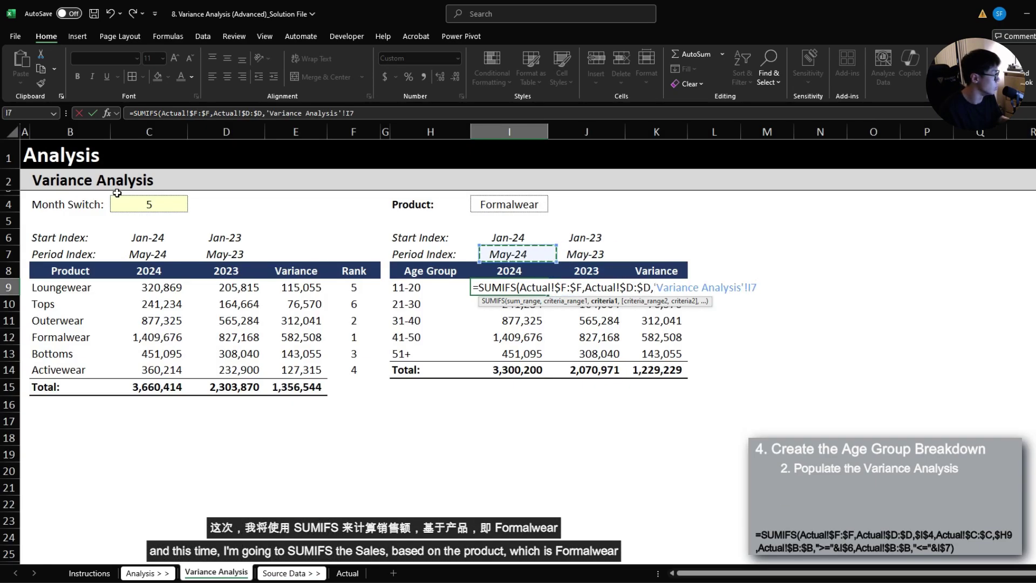
key("Up")
key("Up")
key("Up")
Step: Add a SUMIFS criterion matching the age group column Actual!$C:$C to the age group in $H9
type(",")
key("ctrl+Page_Down")
key("ctrl+Page_Down")
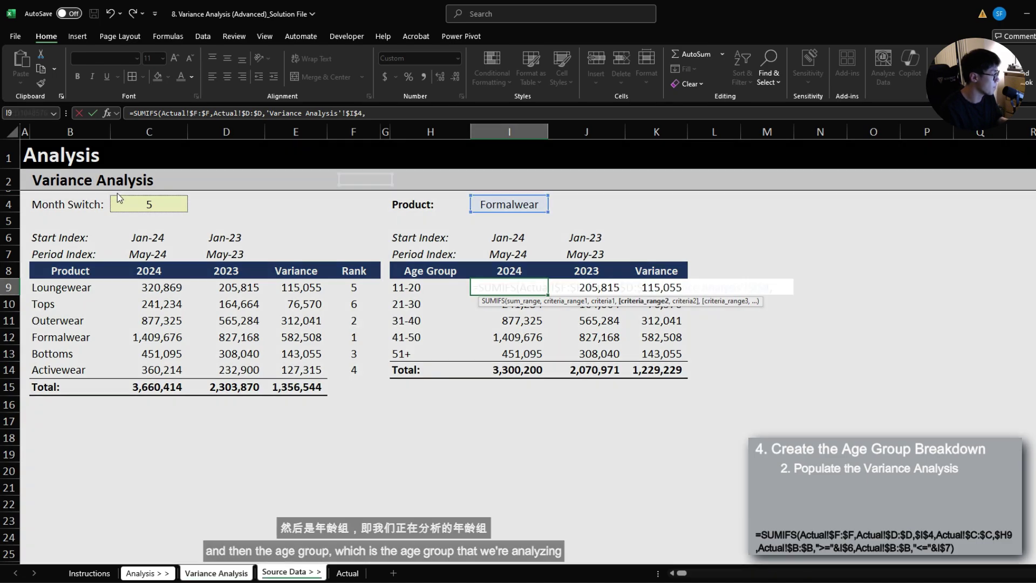
key("Left")
key("Left")
key("ctrl+space")
key("F4")
type(",")
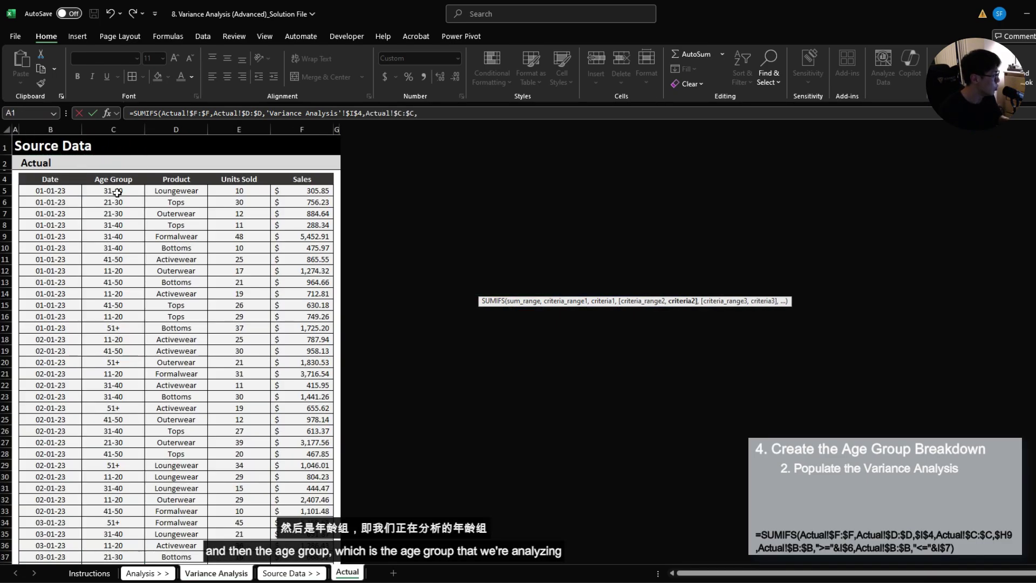
key("ctrl+Page_Up")
key("ctrl+Page_Up")
key("Left")
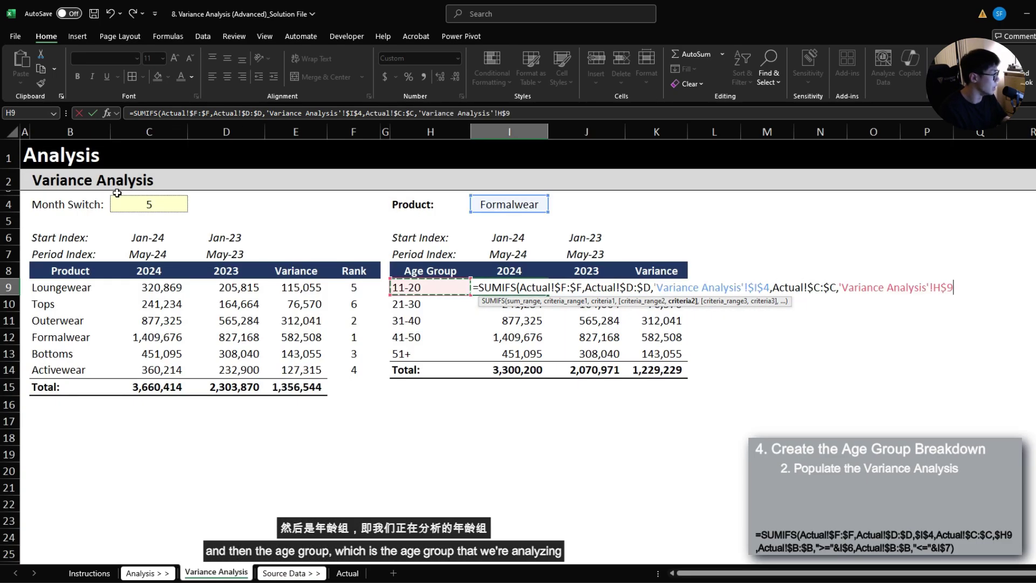
Step: Add a SUMIFS criterion requiring dates in Actual!$B:$B to be ">=" the Start Index in I$6
type(",")
key("ctrl+Page_Down")
key("ctrl+Page_Down")
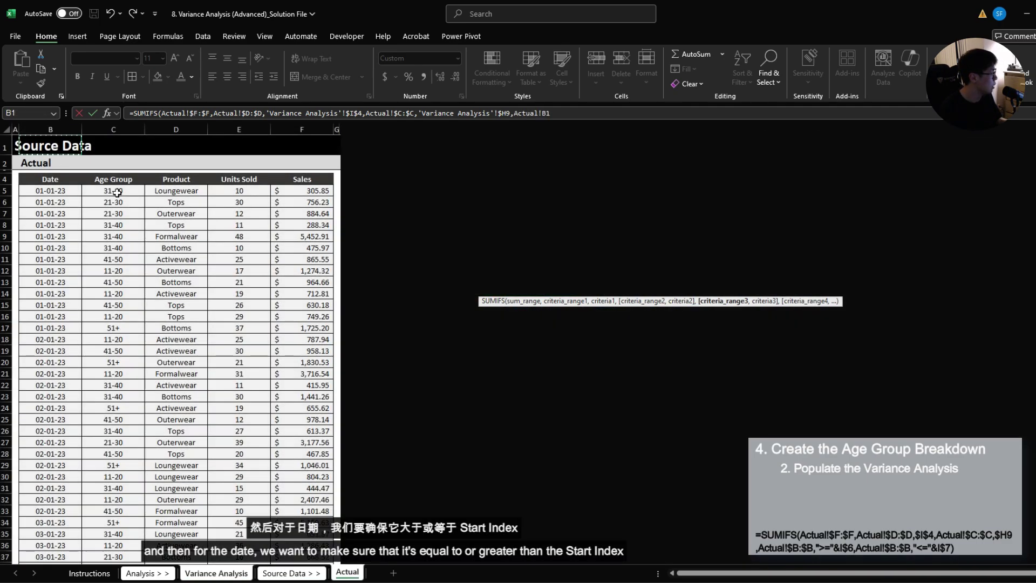
key("ctrl+space")
key("F4")
type(",\">=")
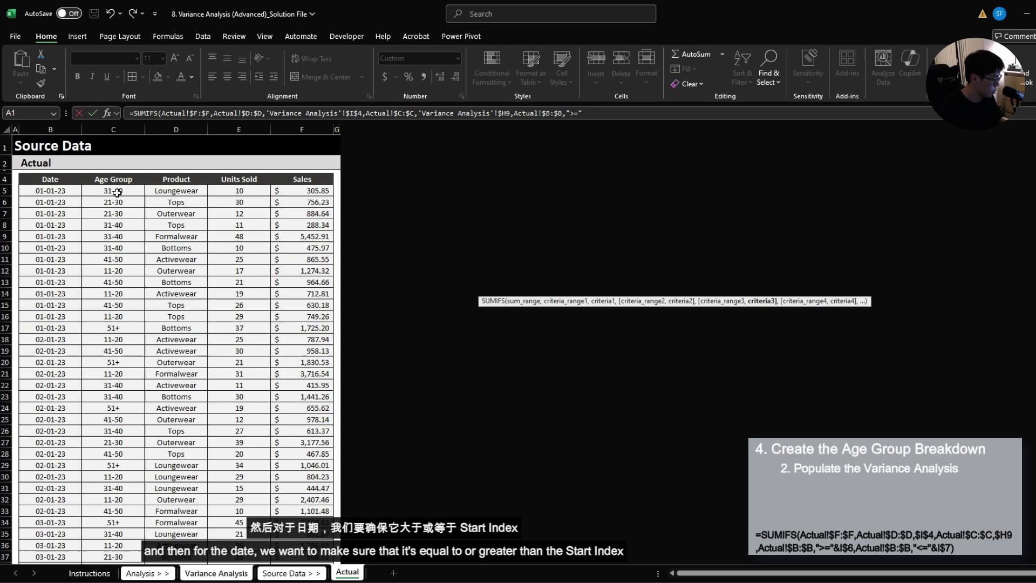
type("\"&")
key("ctrl+Page_Up")
key("ctrl+Page_Up")
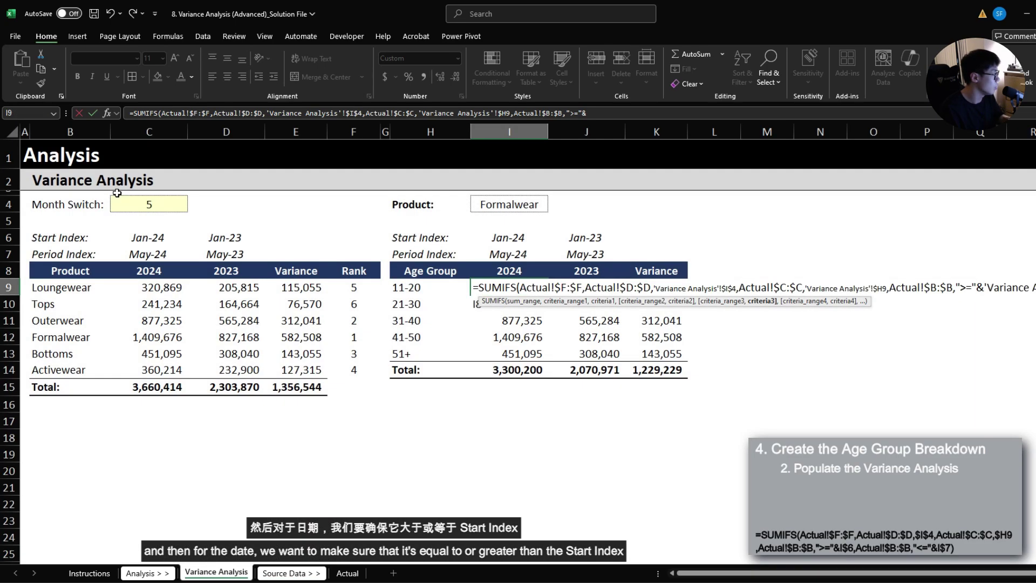
key("Up")
key("Up")
key("Up")
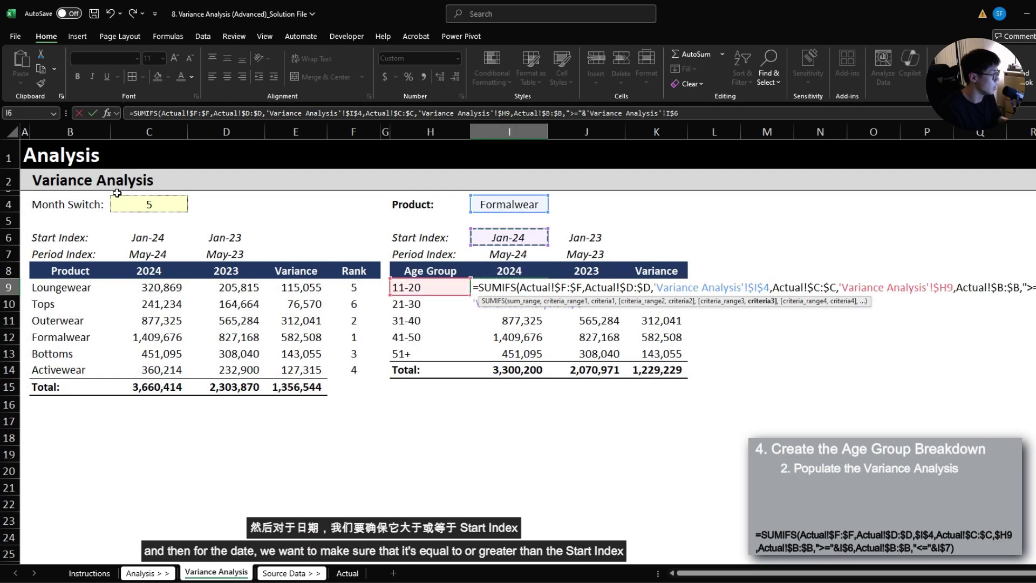
Step: Add a SUMIFS criterion requiring dates in Actual!$B:$B to be "<=" the Period Index in I$7, and complete the I9 formula
type(",")
key("ctrl+Page_Down")
key("ctrl+Page_Down")
key("ctrl+space")
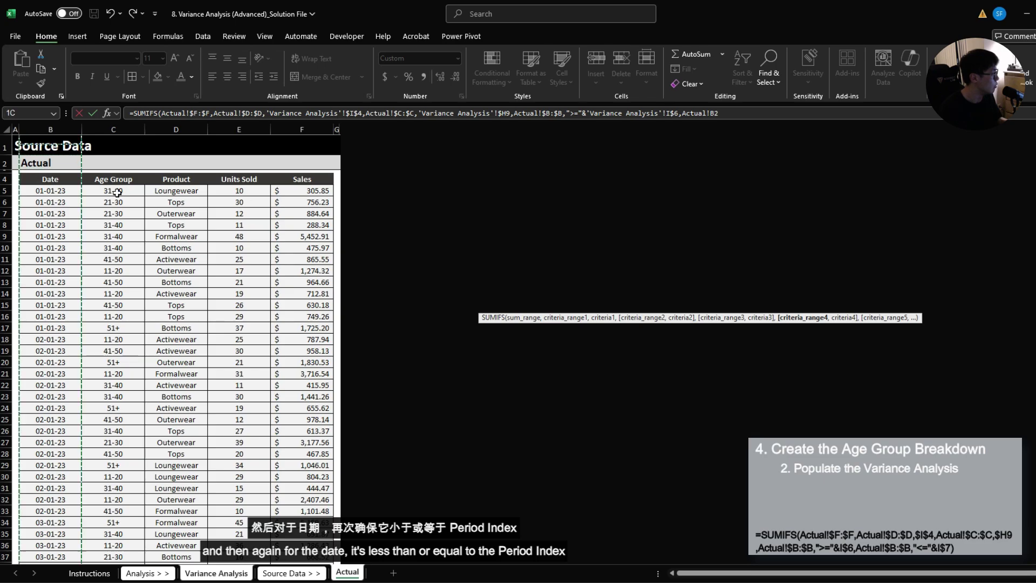
key("F4")
type(",\"<=")
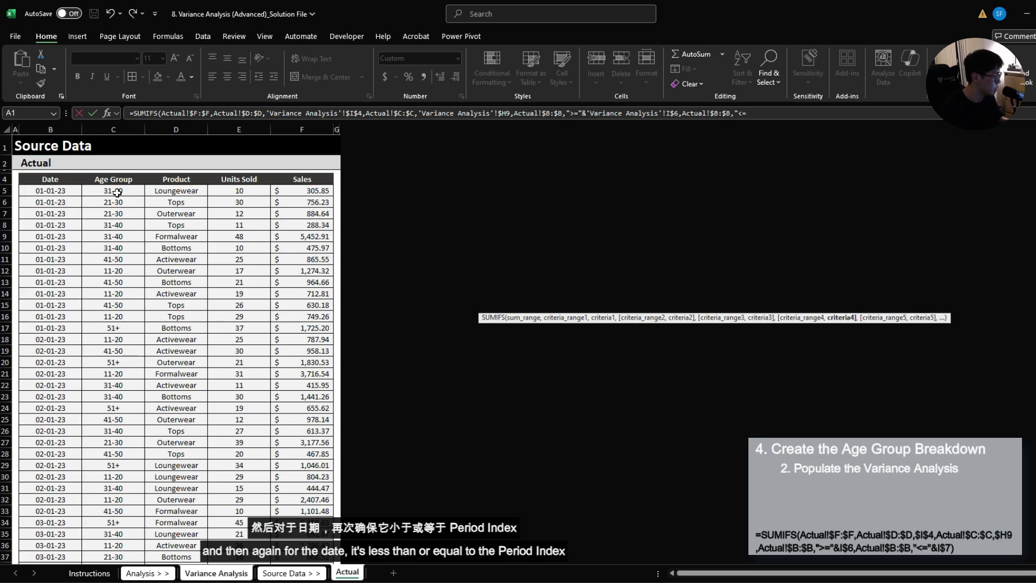
key("ctrl+Page_Up")
key("ctrl+Page_Up")
key("Up")
key("Up")
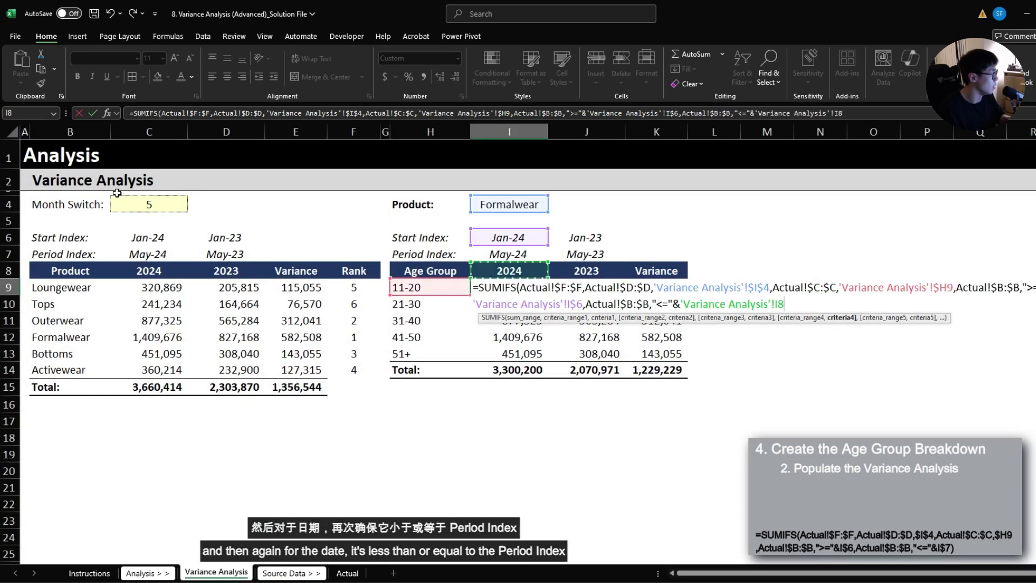
key("F4")
key("F4")
type(")")
key("ctrl+Return")
Step: Copy the I9 SUMIFS formula to the 2024 and 2023 columns for all age groups, I9:J13
key("ctrl+c")
key("shift+Right")
key("shift+Down")
key("shift+Down")
key("shift+Down")
key("shift+Down")
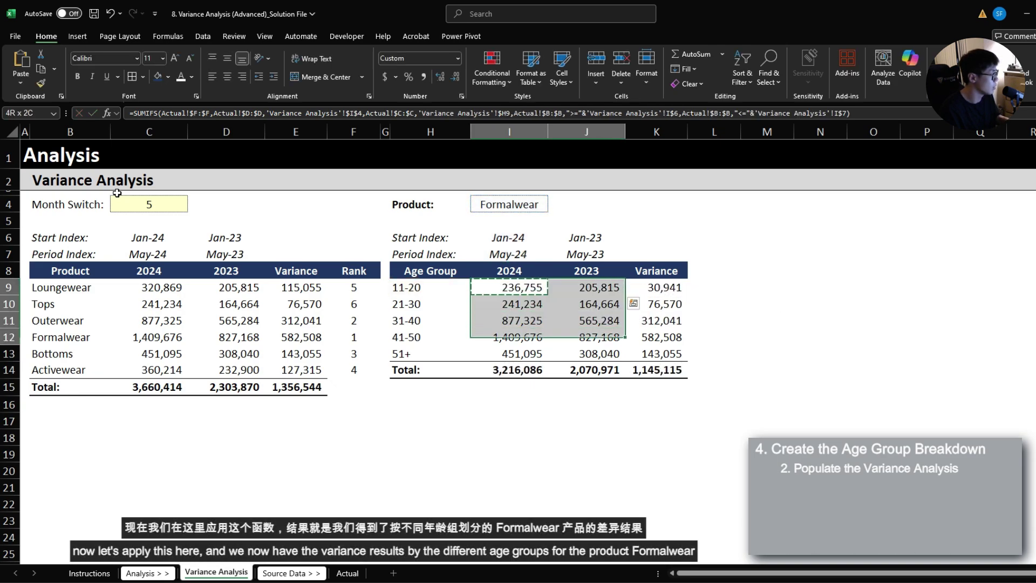
key("ctrl+v")
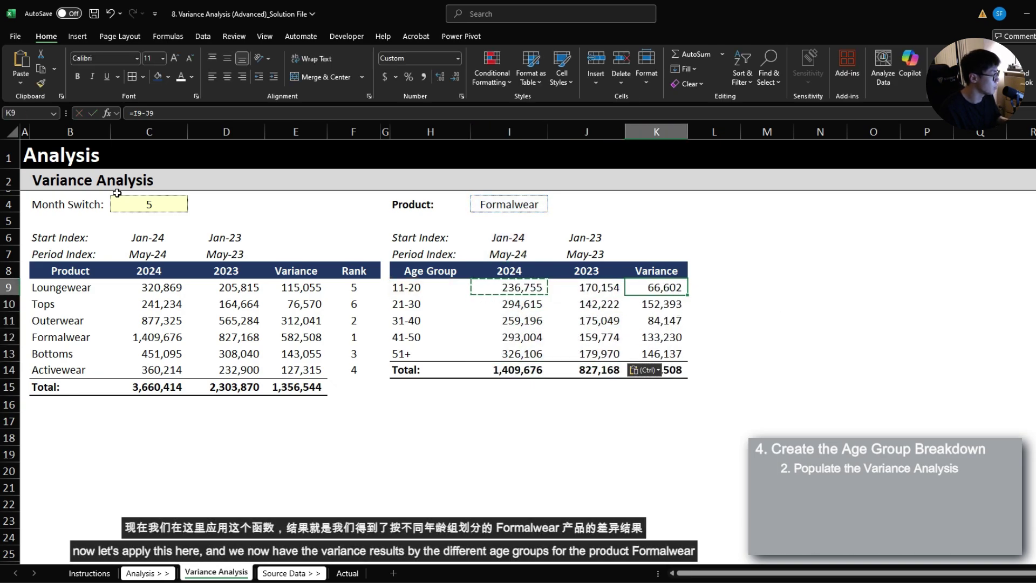
Step: Compare Formalwear's variance in the product table with the total variance of the age-group breakdown
left_click(444, 274)
left_click_drag(521, 297, 664, 354)
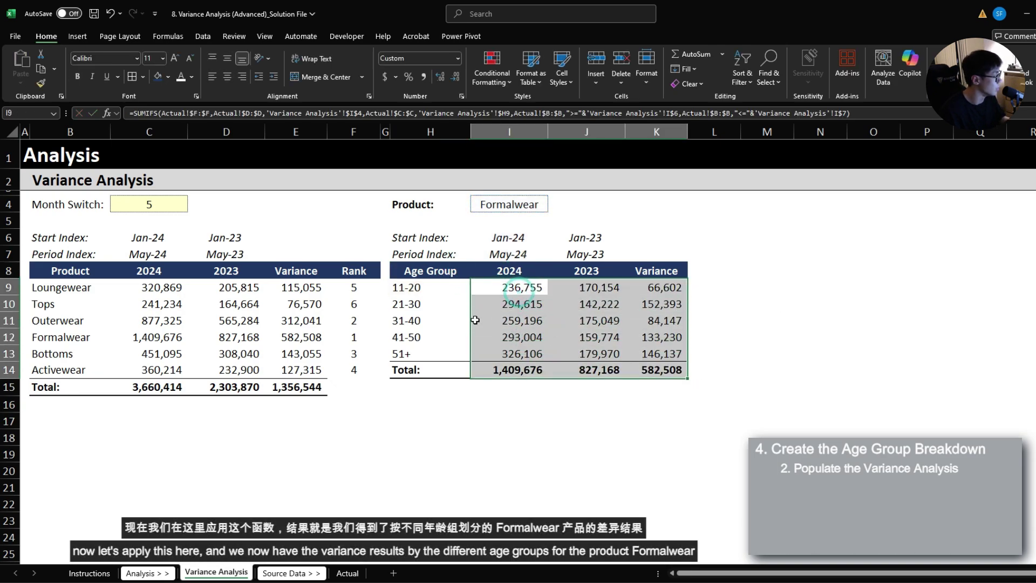
left_click_drag(412, 287, 425, 362)
left_click(509, 204)
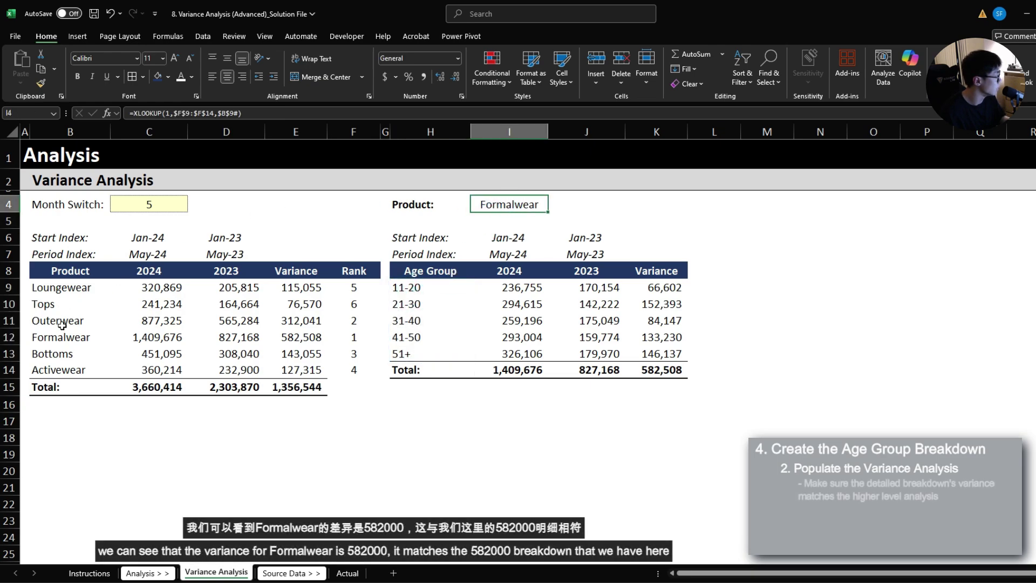
left_click_drag(64, 320, 237, 337)
left_click_drag(98, 336, 303, 348)
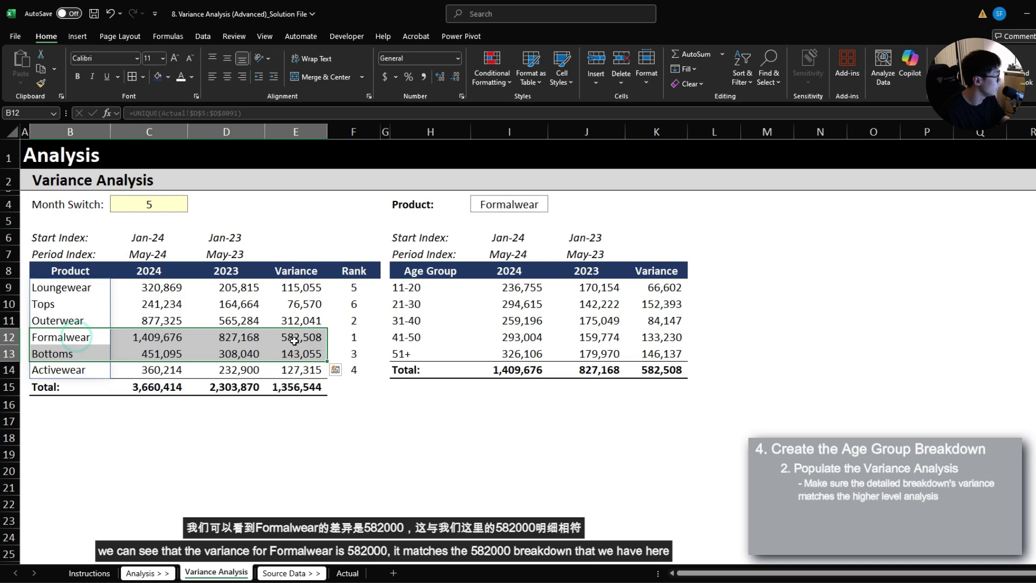
left_click(299, 342)
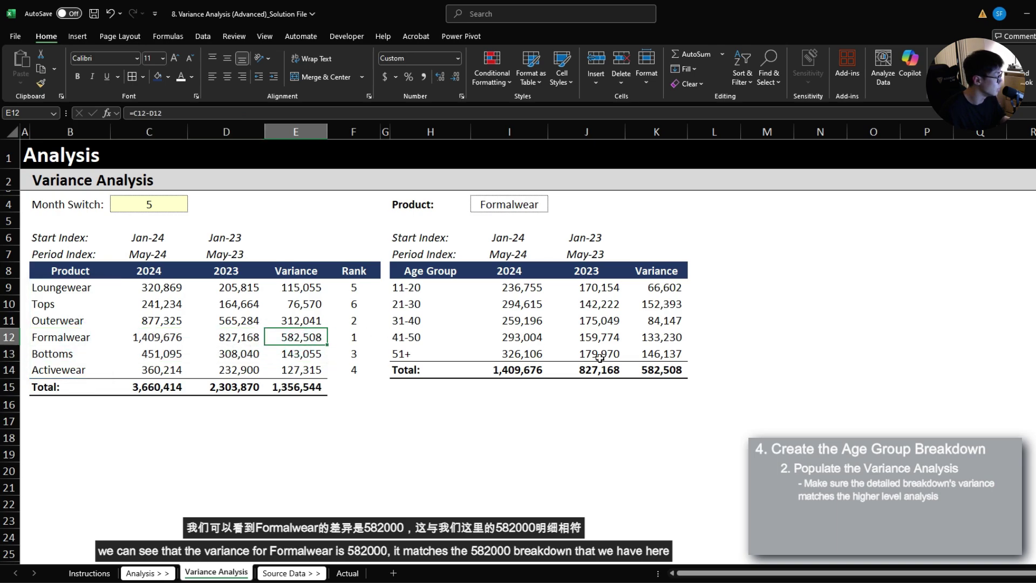
left_click(663, 369, "ctrl")
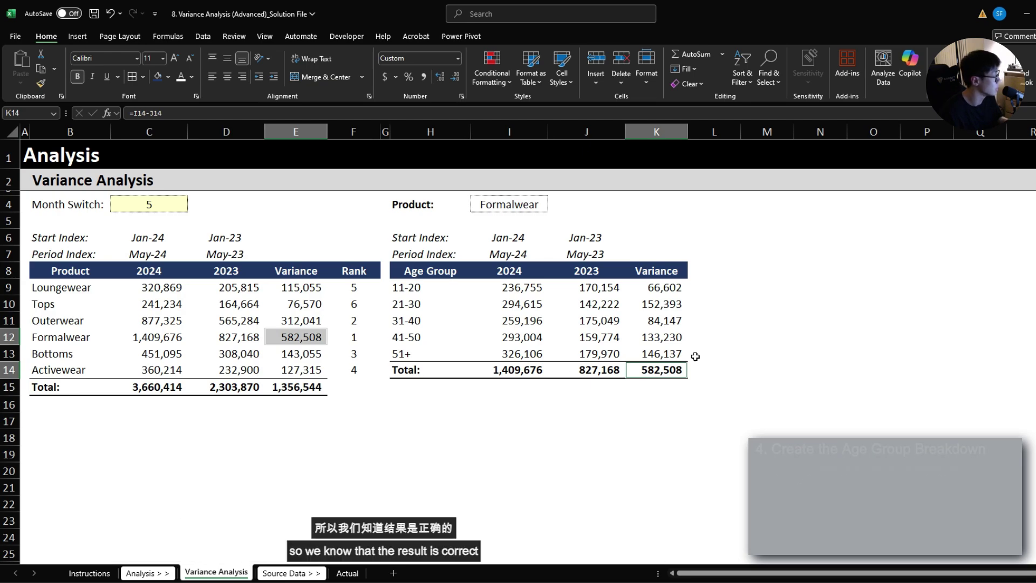
Step: Test the Month Switch in C4 with months 1 and 2, checking the product in I4 against Formalwear's rank
left_click(180, 199)
left_click(193, 205)
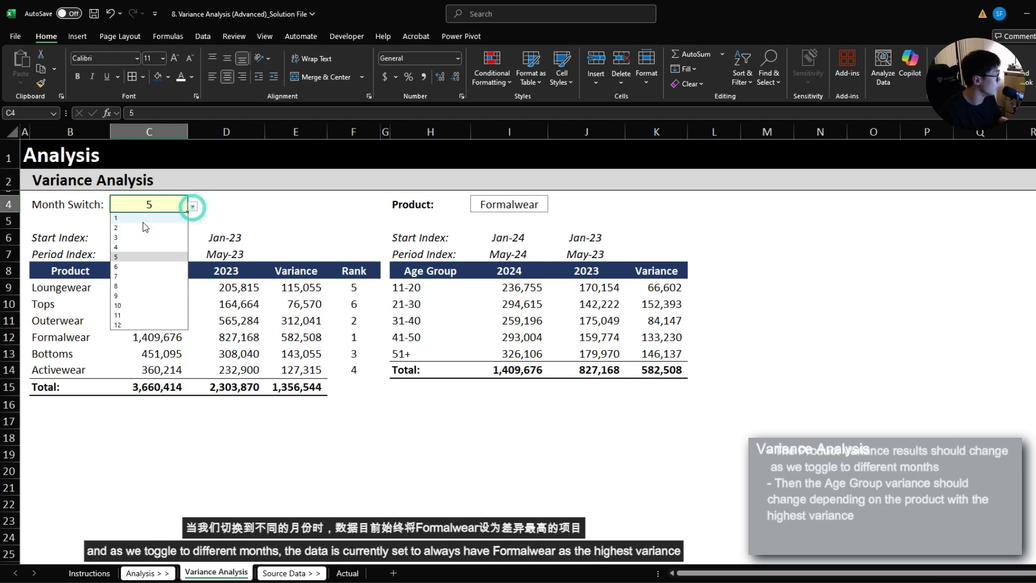
left_click(148, 218)
left_click(193, 206)
left_click(164, 227)
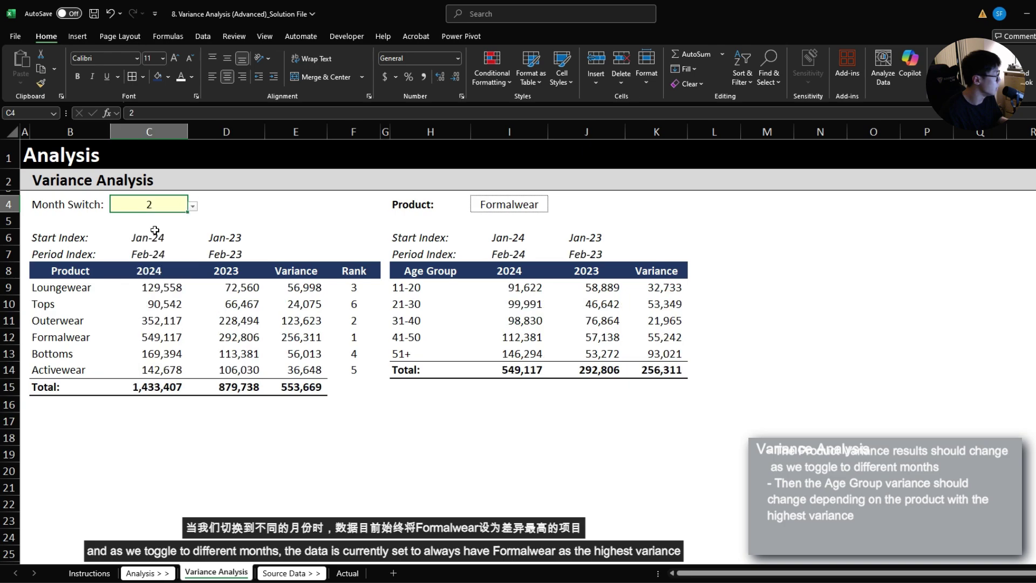
left_click(528, 208)
left_click(351, 338)
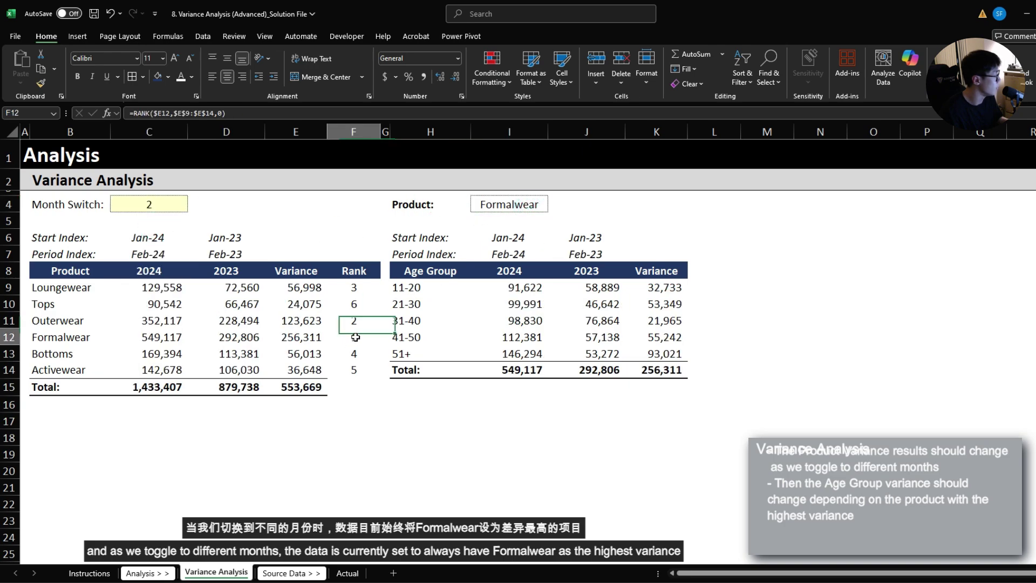
left_click(81, 336)
key("ctrl+shift+Right")
Step: Set the Month Switch in C4 back to 5
left_click(167, 215)
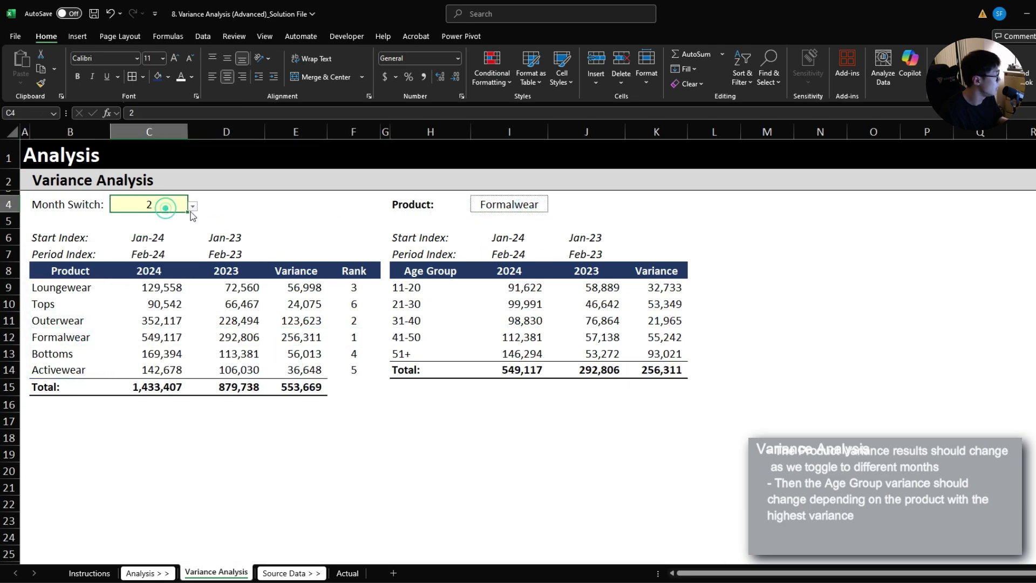
left_click(193, 206)
left_click(157, 255)
Step: Examine the age-group breakdown, the product lookup in I4 and the product variances, focusing on Formalwear and the 21-30 age group
left_click(418, 271)
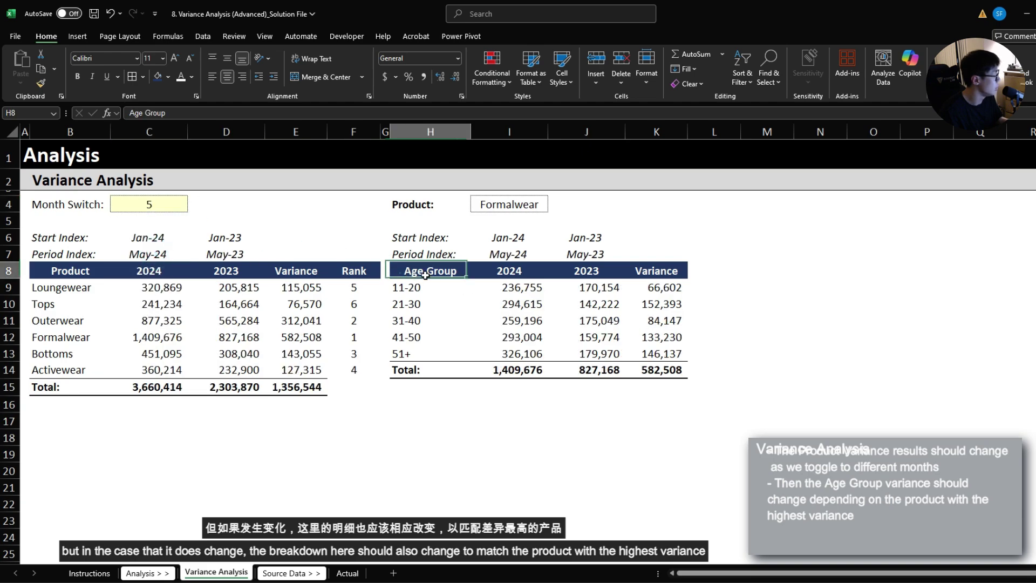
key("ctrl+shift+Right")
key("ctrl+shift+Down")
left_click(526, 322)
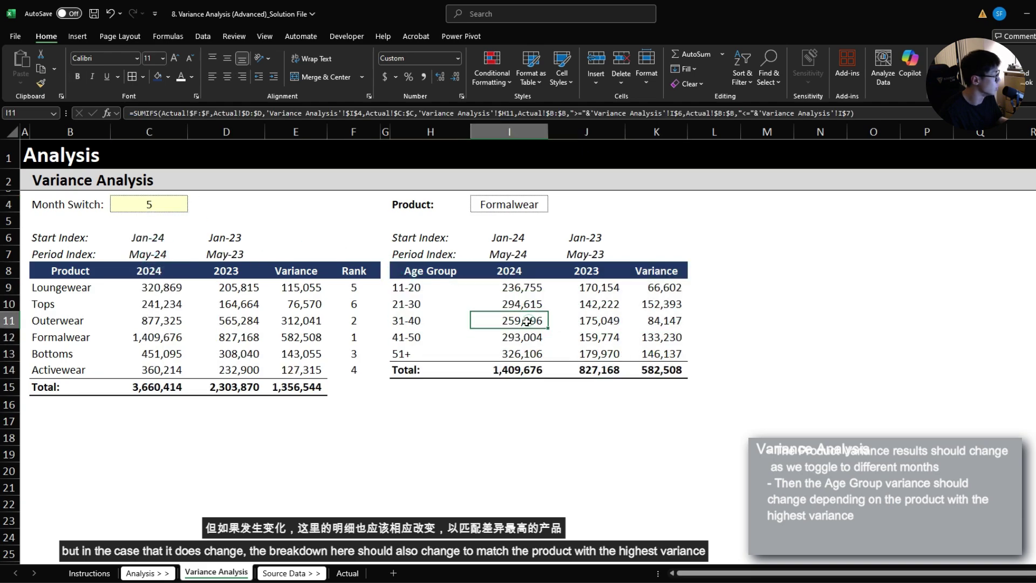
left_click(506, 208)
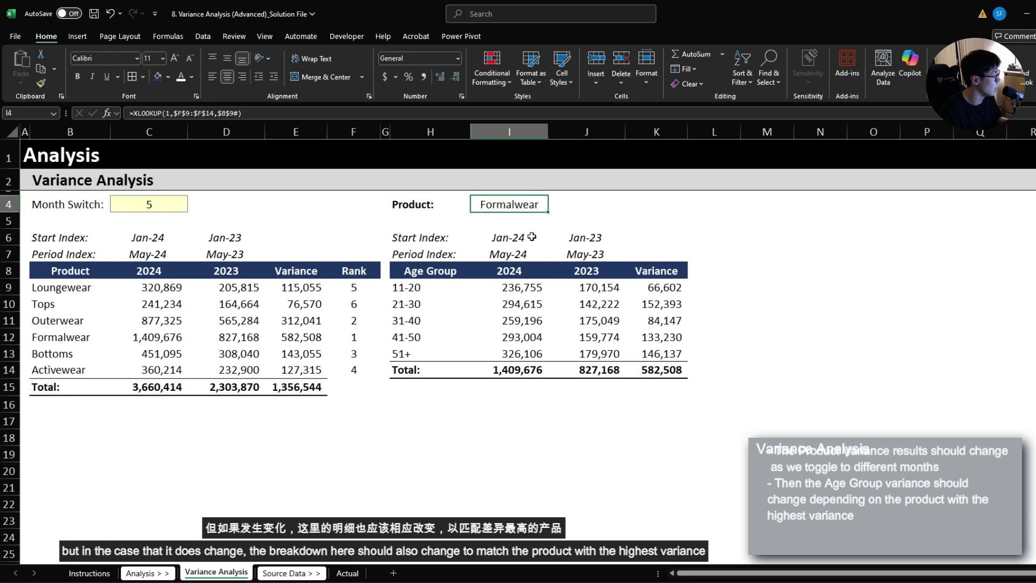
left_click_drag(59, 287, 297, 387)
left_click_drag(57, 331, 303, 342)
left_click(309, 386)
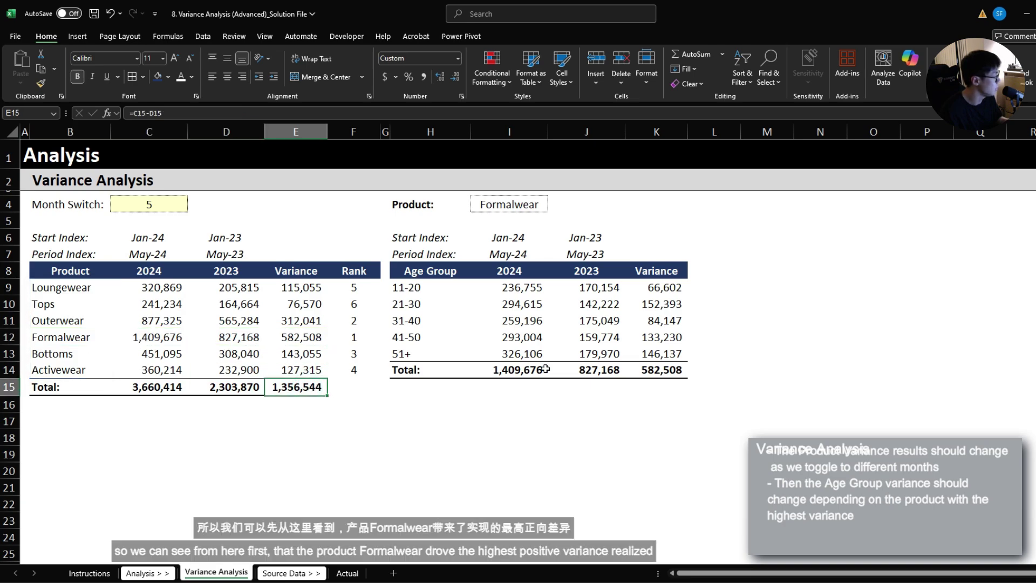
left_click_drag(508, 289, 660, 362)
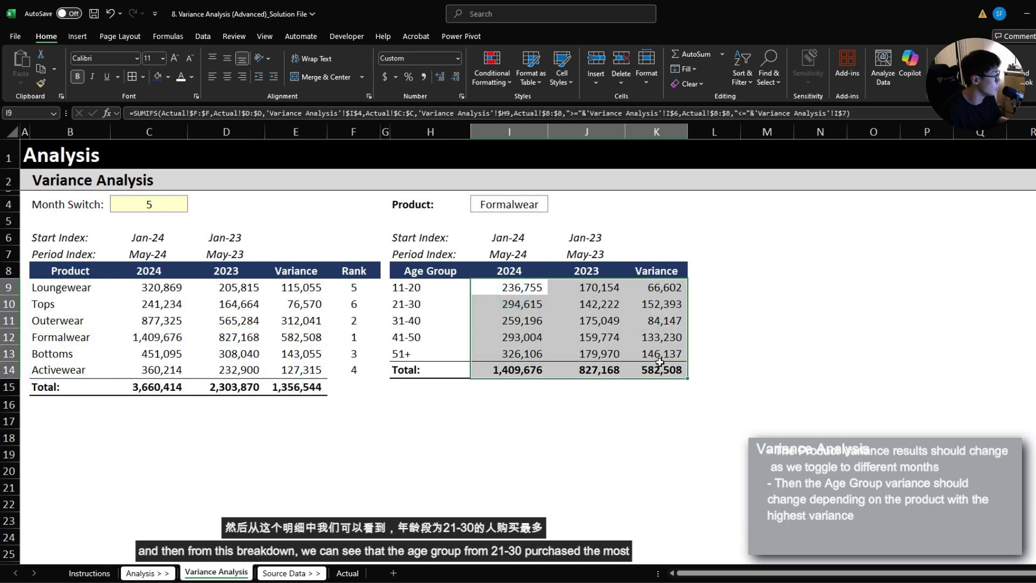
left_click(655, 305)
left_click_drag(429, 304, 656, 304)
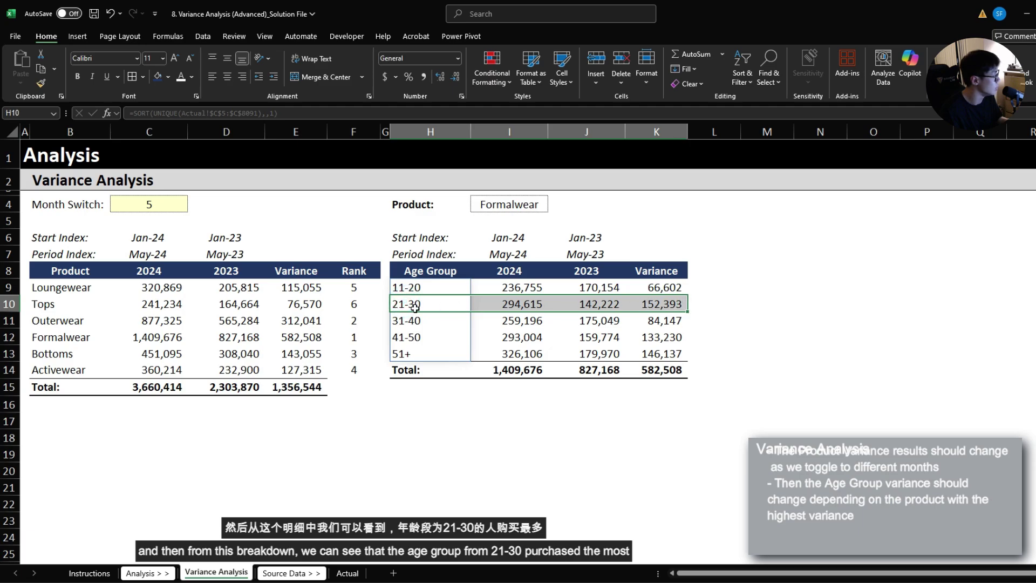
left_click(518, 306)
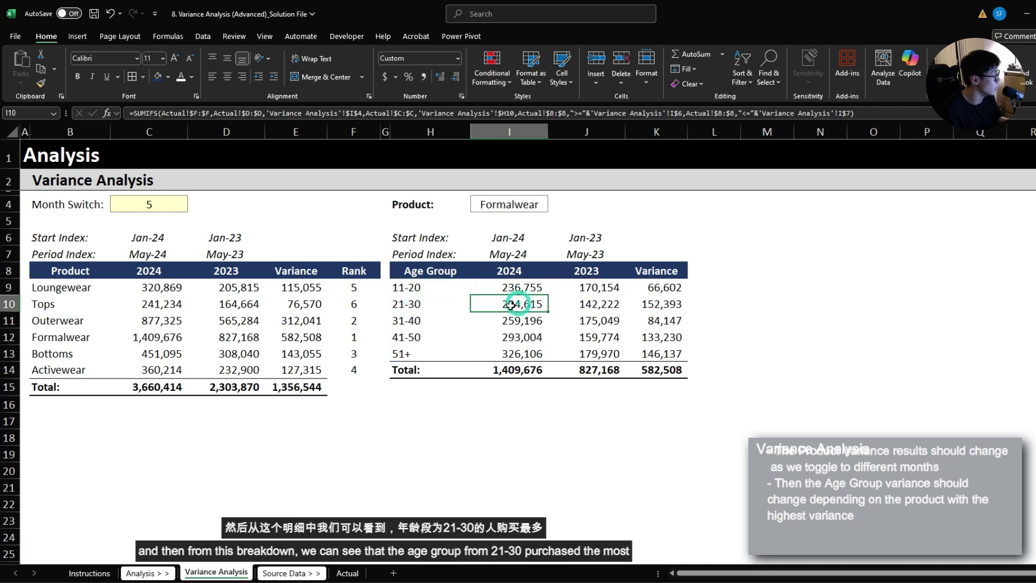
Step: Examine the Units Sold column on the Actual sheet alongside the product table on the Variance Analysis sheet
left_click(349, 573)
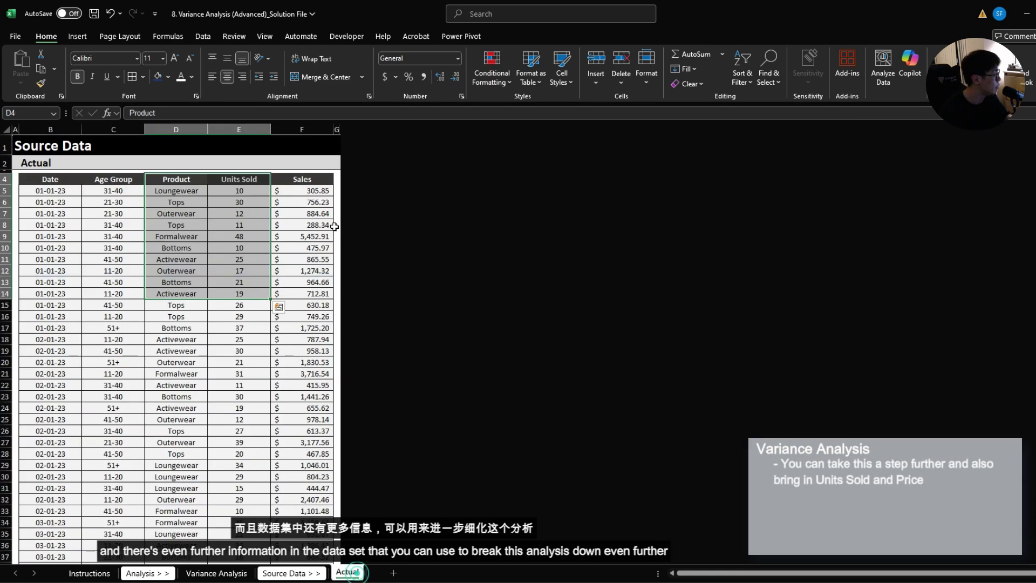
left_click_drag(225, 182, 244, 330)
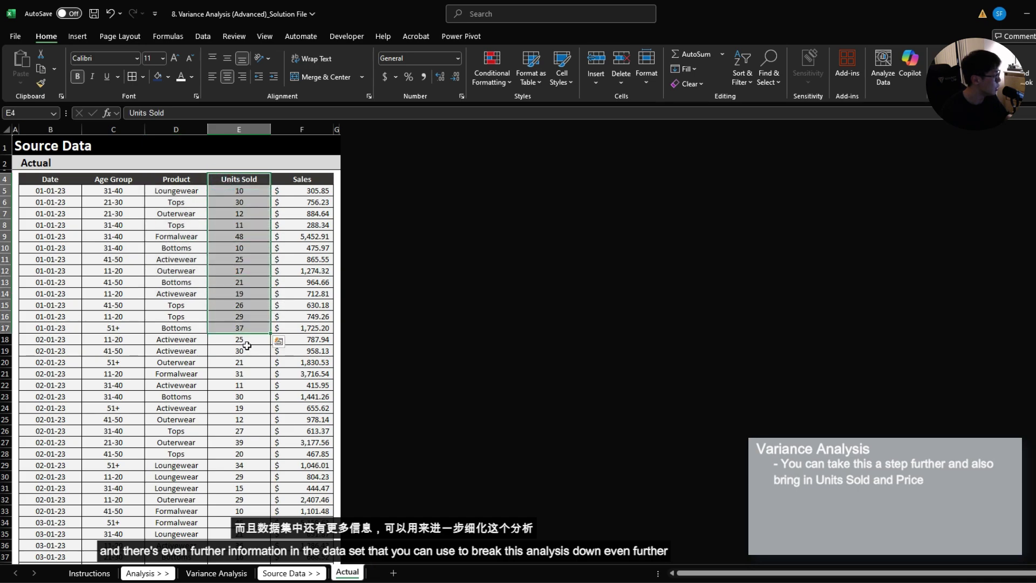
left_click(220, 573)
left_click_drag(60, 270, 330, 390)
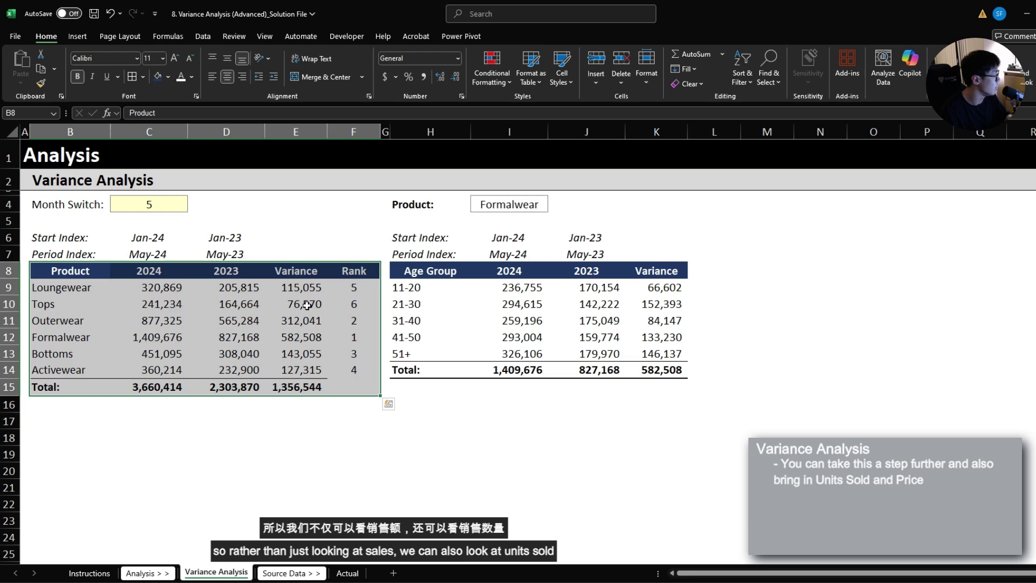
left_click(149, 313)
left_click(347, 573)
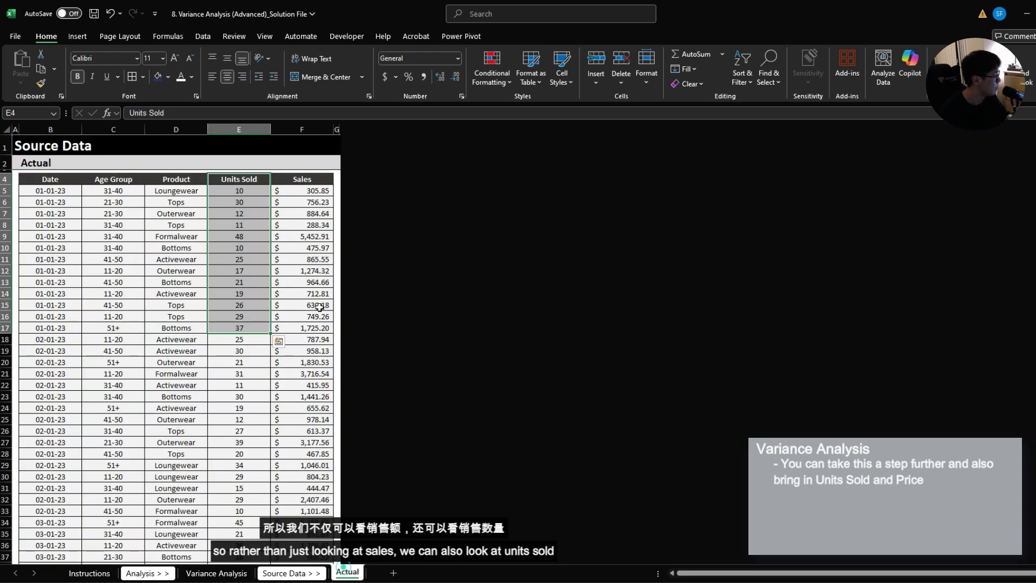
left_click(253, 240)
left_click_drag(245, 192, 250, 361)
left_click(251, 192)
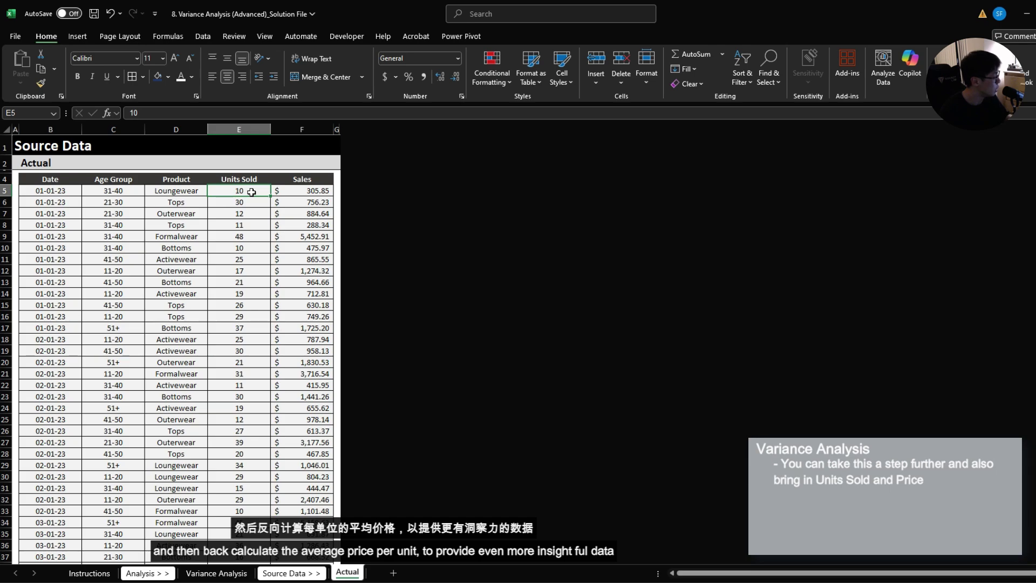
left_click_drag(252, 192, 250, 248)
left_click(238, 571)
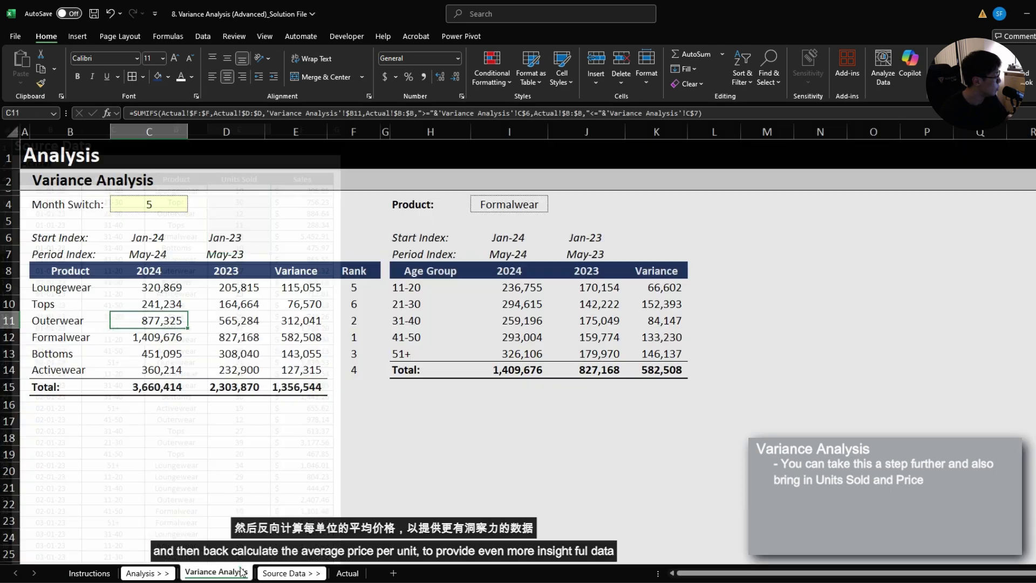
mouse_move(72, 269)
left_mouse_down()
mouse_move(338, 294)
mouse_move(344, 393)
left_mouse_up()
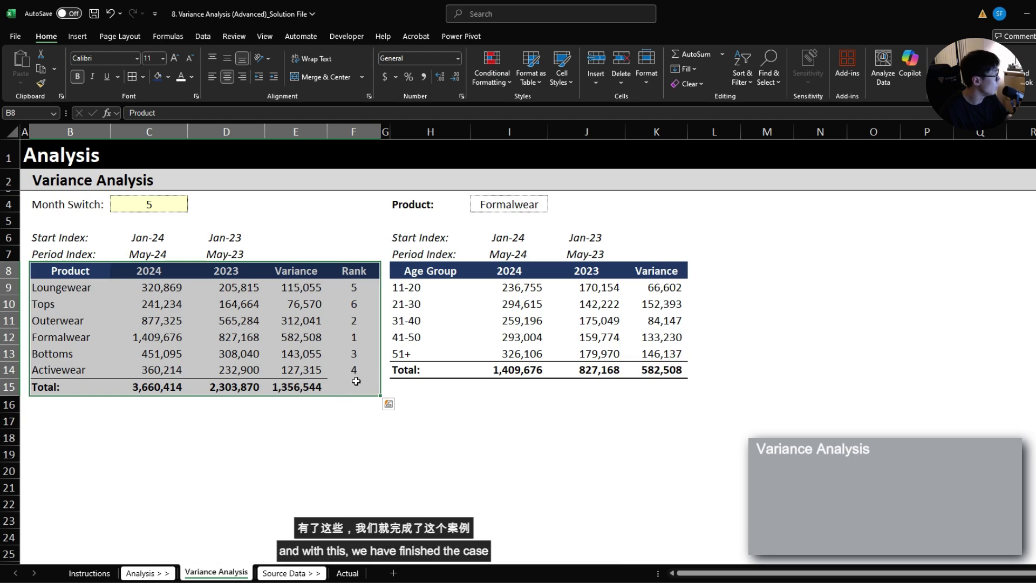
left_click(70, 235)
left_click_drag(81, 267, 342, 366)
left_click_drag(63, 286, 59, 373)
Step: Set the Month Switch in C4 to 11
left_click(81, 208)
left_click(151, 209)
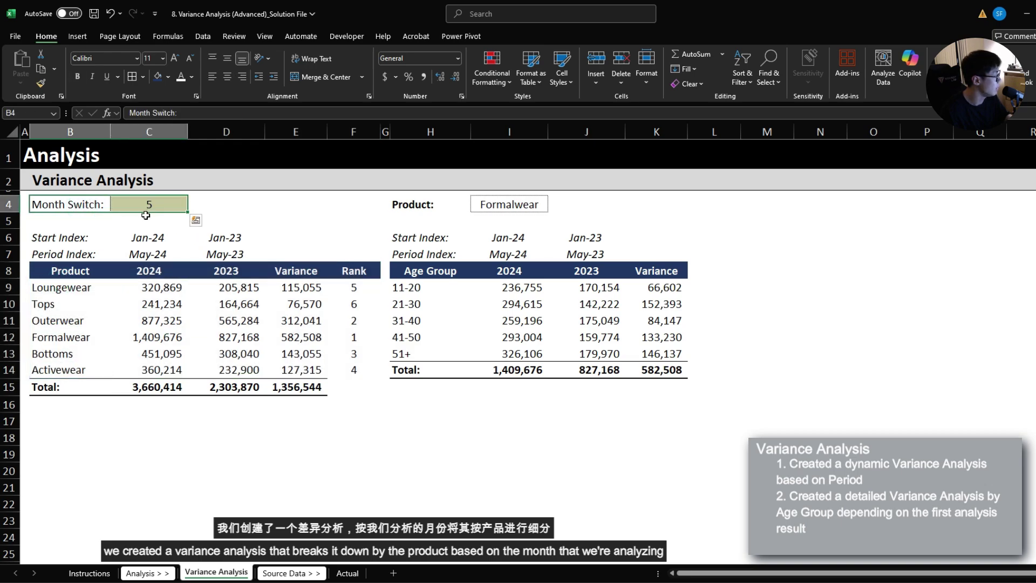
left_click(155, 204)
left_click(192, 206)
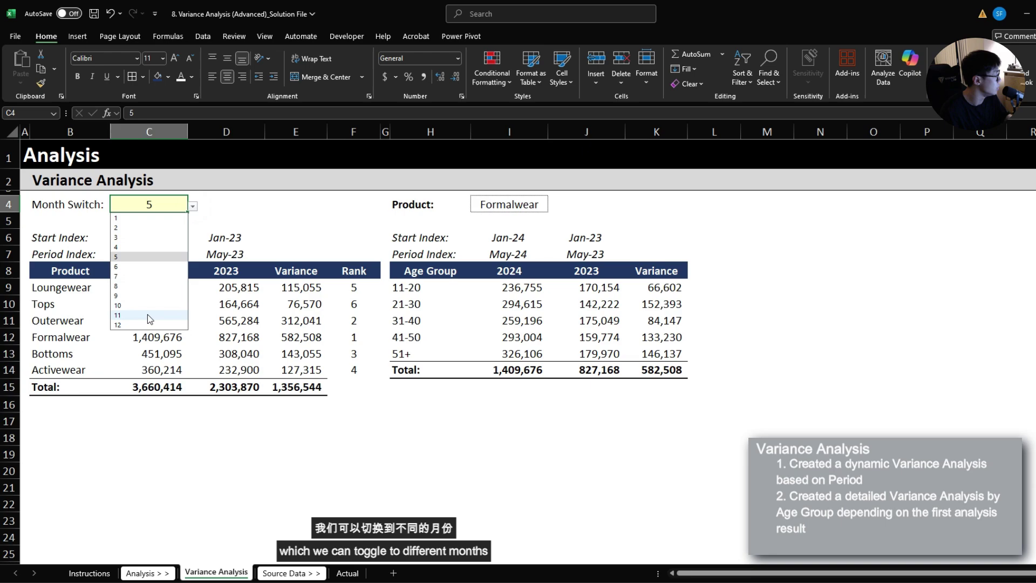
left_click(147, 314)
Step: Review the age-group breakdown, the Formalwear variance, the source rows on the Actual sheet and the product table with its ranks
left_click_drag(410, 272, 422, 348)
left_click(527, 204)
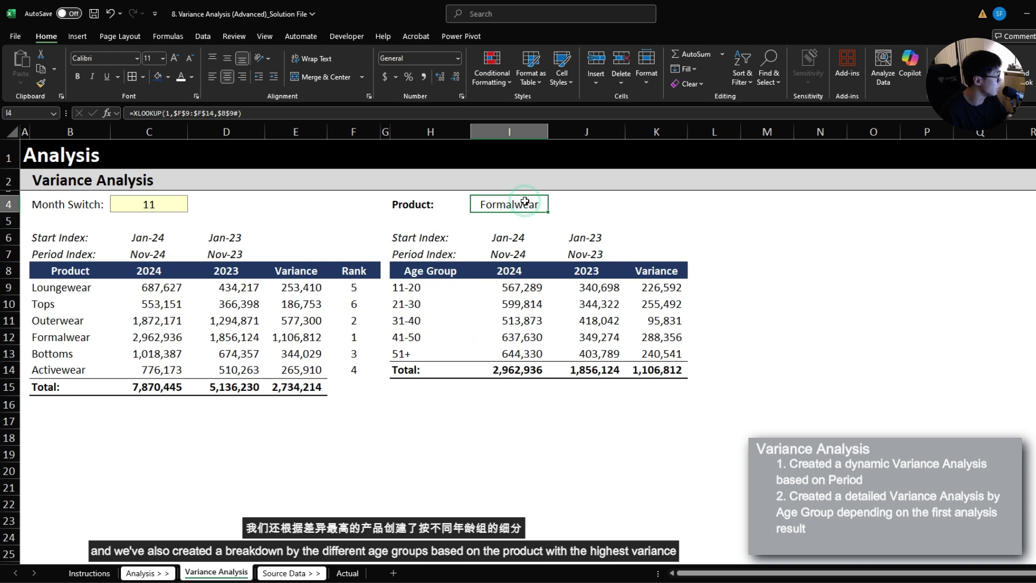
left_click(282, 341)
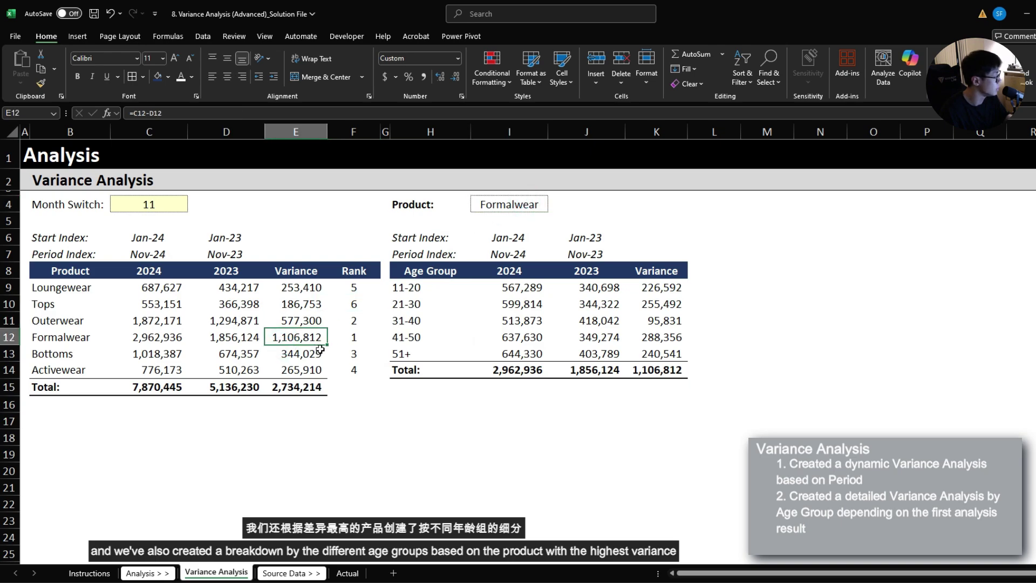
left_click(89, 291)
left_click(348, 574)
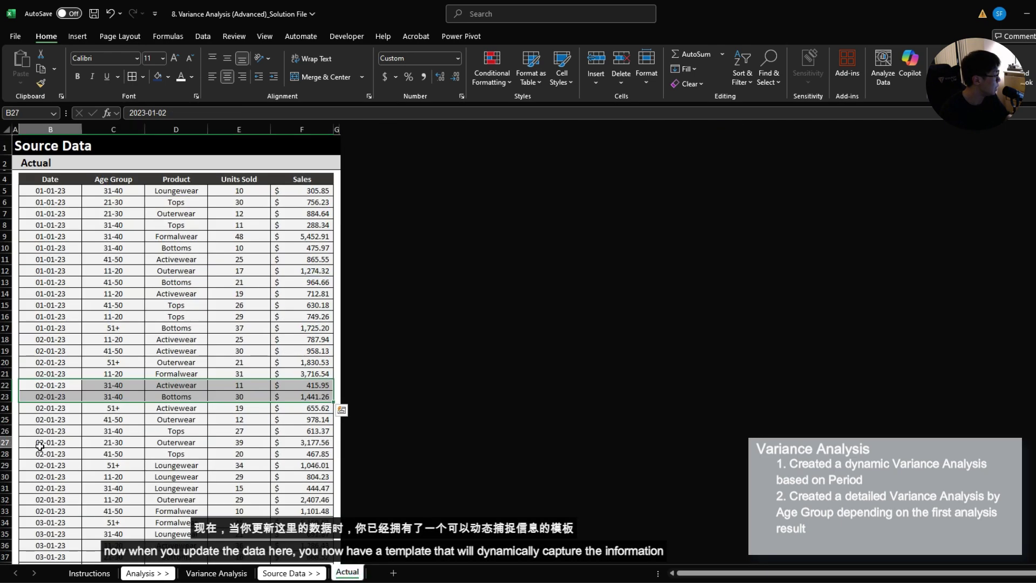
left_click_drag(50, 441, 239, 453)
left_click(237, 573)
left_click_drag(70, 271, 344, 382)
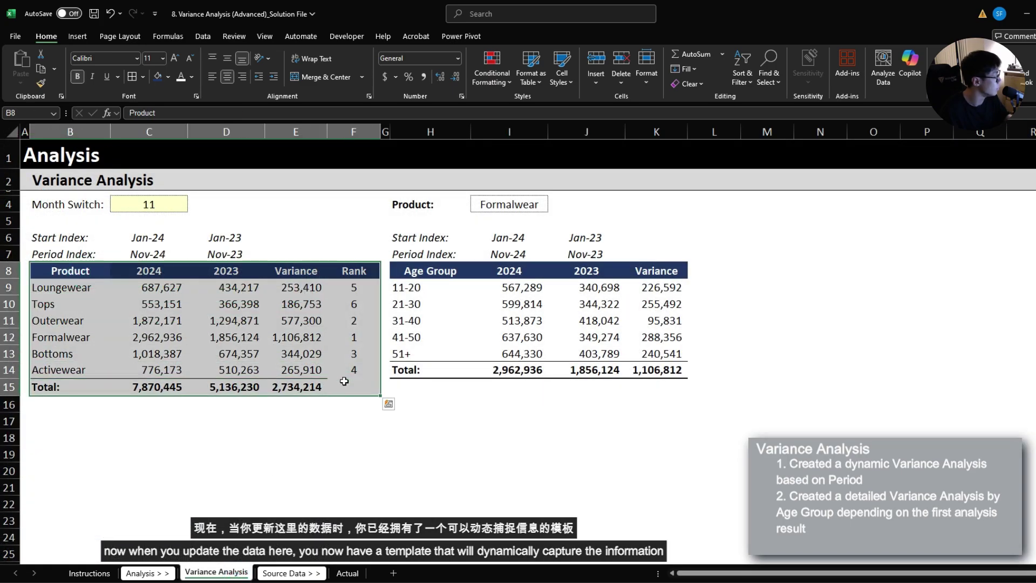
left_click(351, 354)
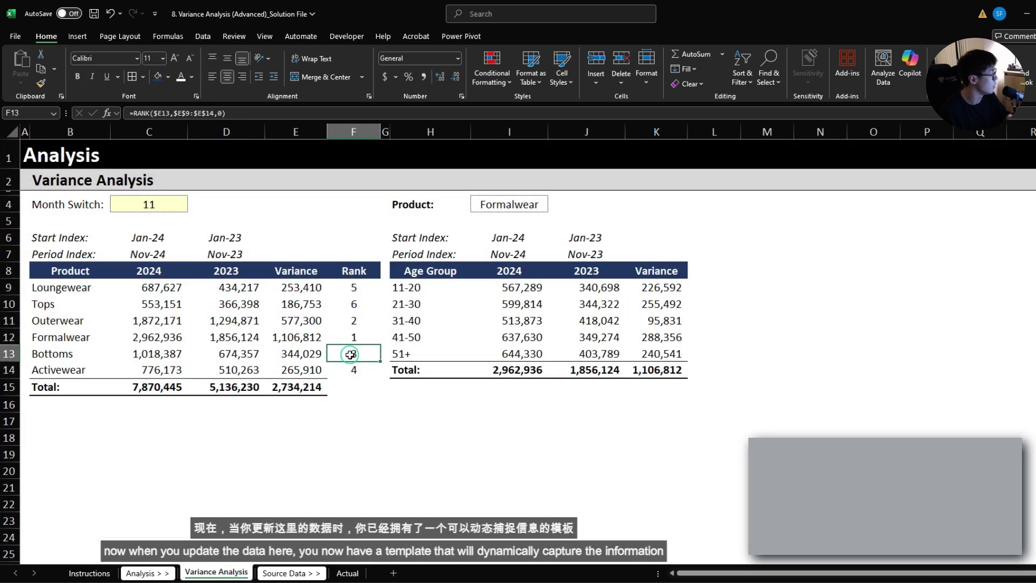
left_click(506, 432)
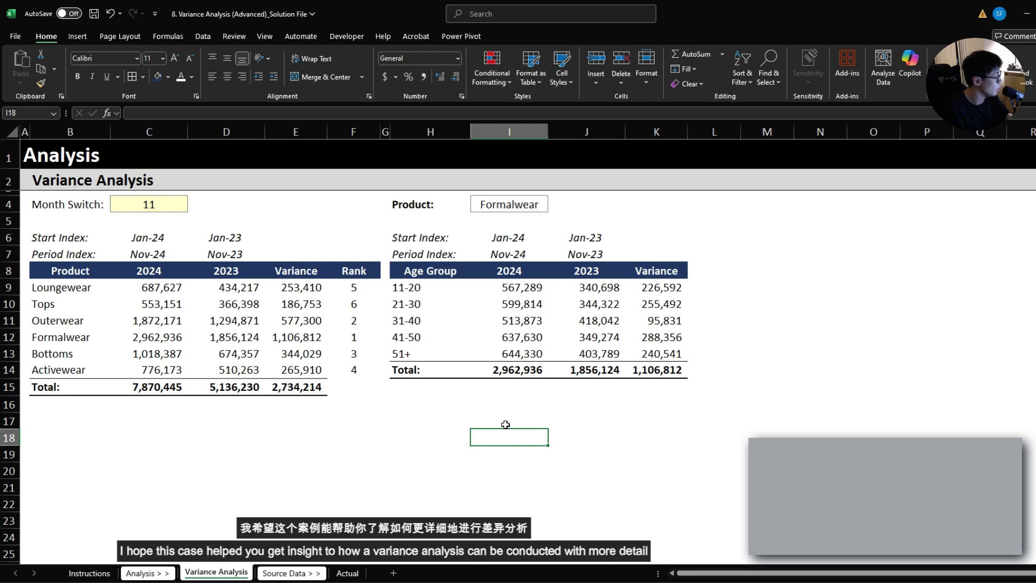